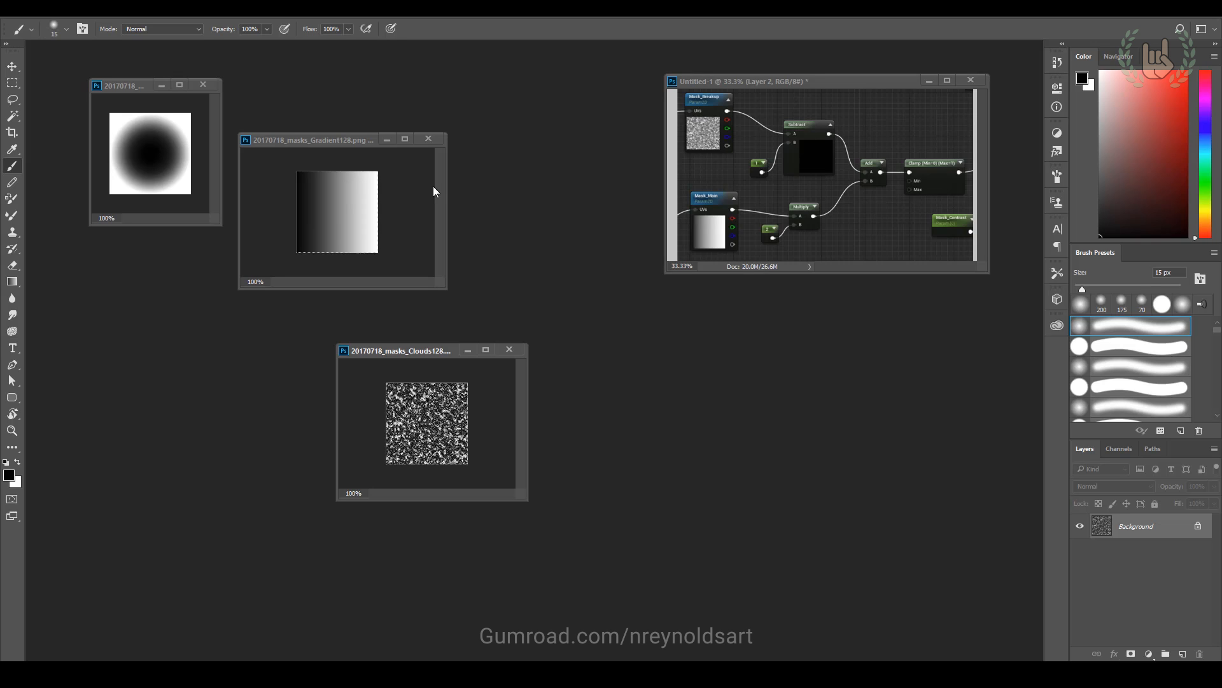
# Move the Clouds128 mask document closer to the Gradient128 document and enlarge its window
pyautogui.moveTo(425, 359); pyautogui.dragTo(466, 354)
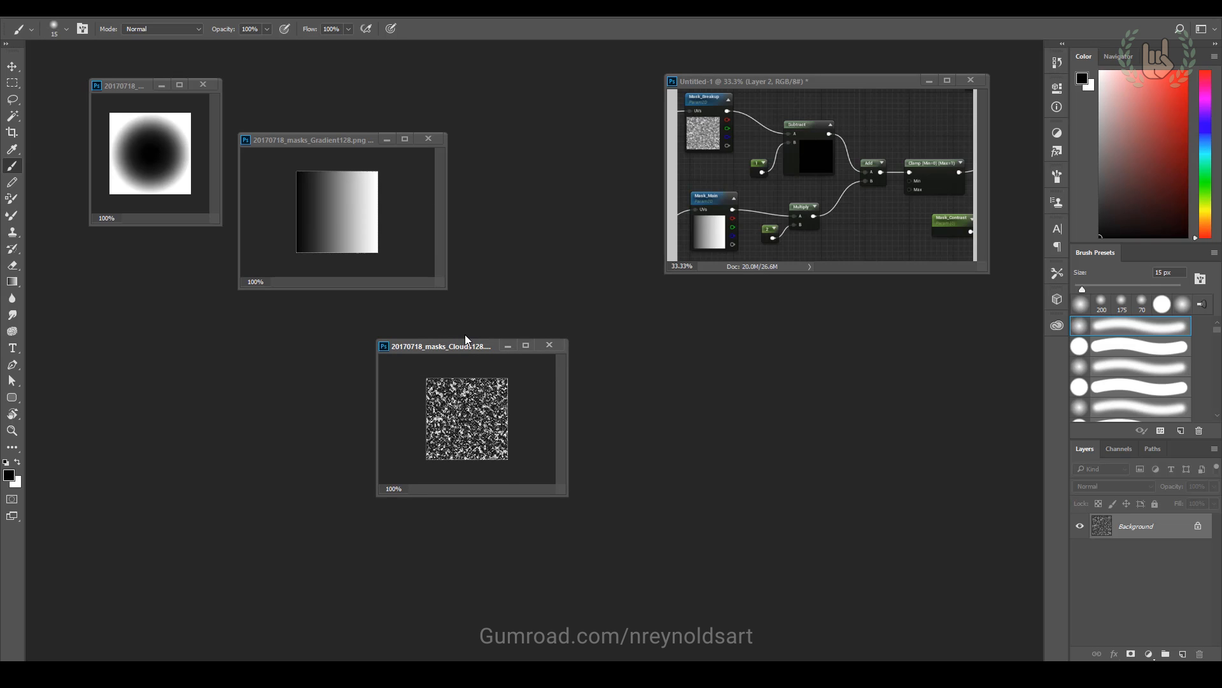
pyautogui.moveTo(461, 350); pyautogui.dragTo(492, 300)
pyautogui.moveTo(597, 446); pyautogui.dragTo(687, 473)
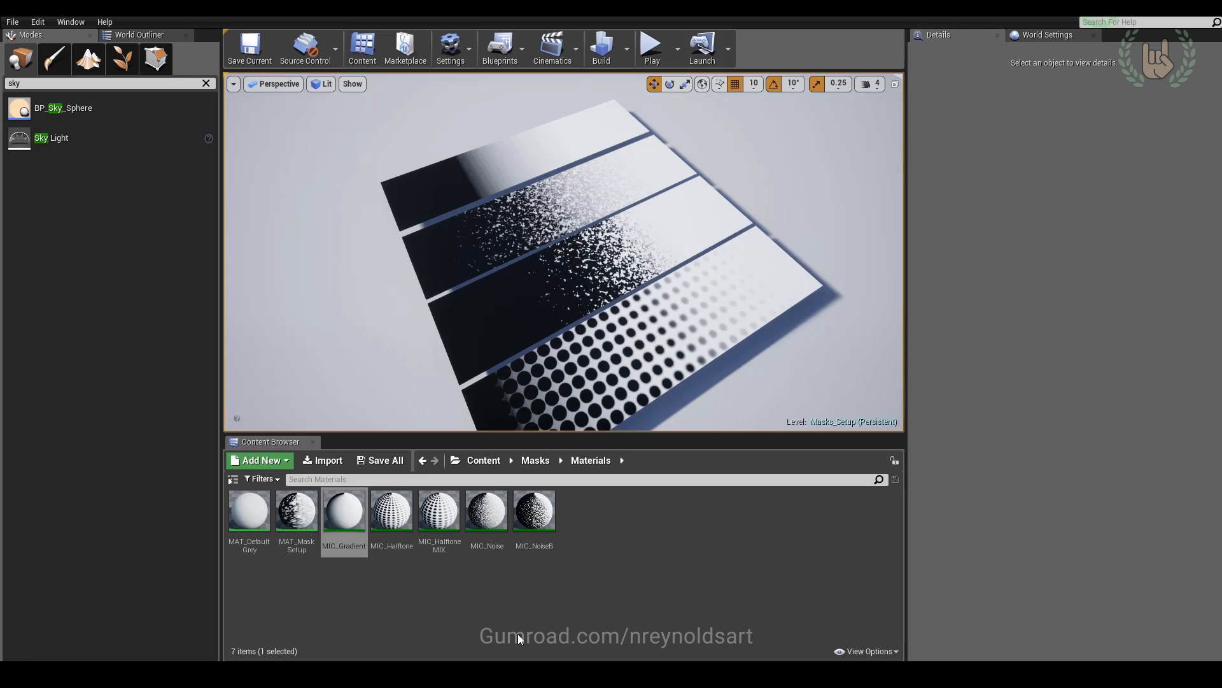
# Switch to Unreal Editor and examine the noise breakup along the gradient transition on the two middle mask strips
pyautogui.moveTo(510, 185)
pyautogui.mouseDown(button='right')
pyautogui.moveTo(541, 153)
pyautogui.moveTo(567, 191)
pyautogui.moveTo(510, 185)
pyautogui.mouseUp(button='right')
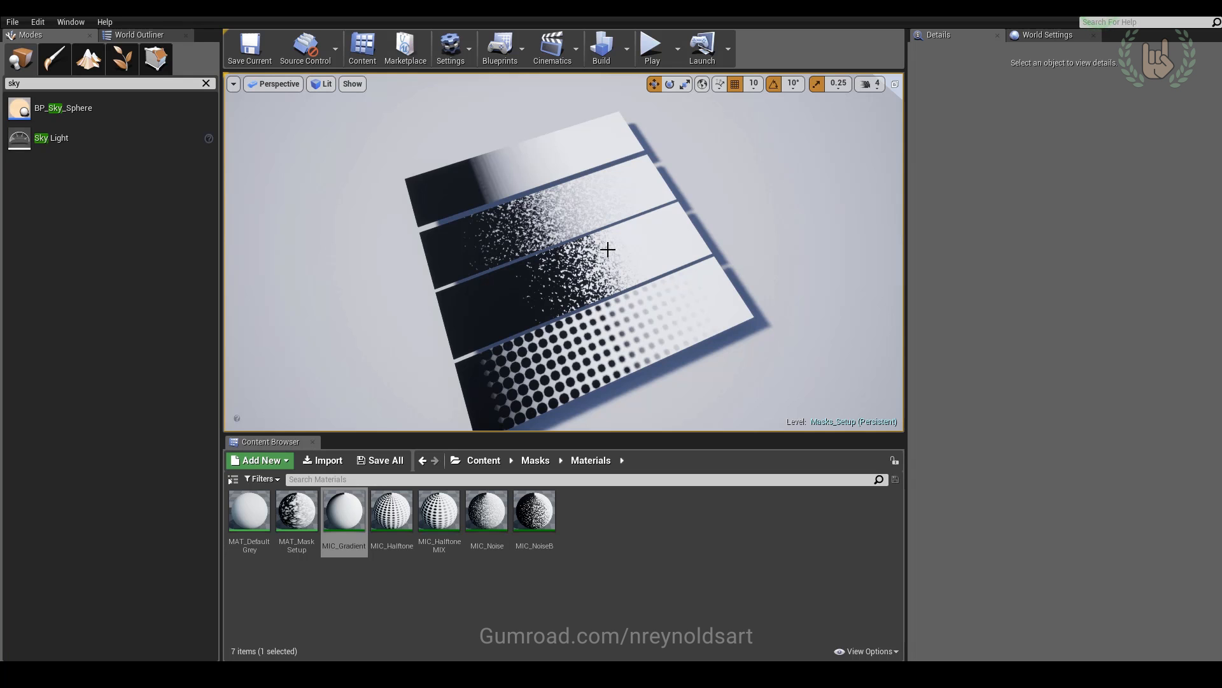
pyautogui.moveTo(612, 320); pyautogui.dragTo(684, 324, button='right')
pyautogui.press('w')
pyautogui.press('d')
pyautogui.press('s')
pyautogui.press('a')
pyautogui.press('w')
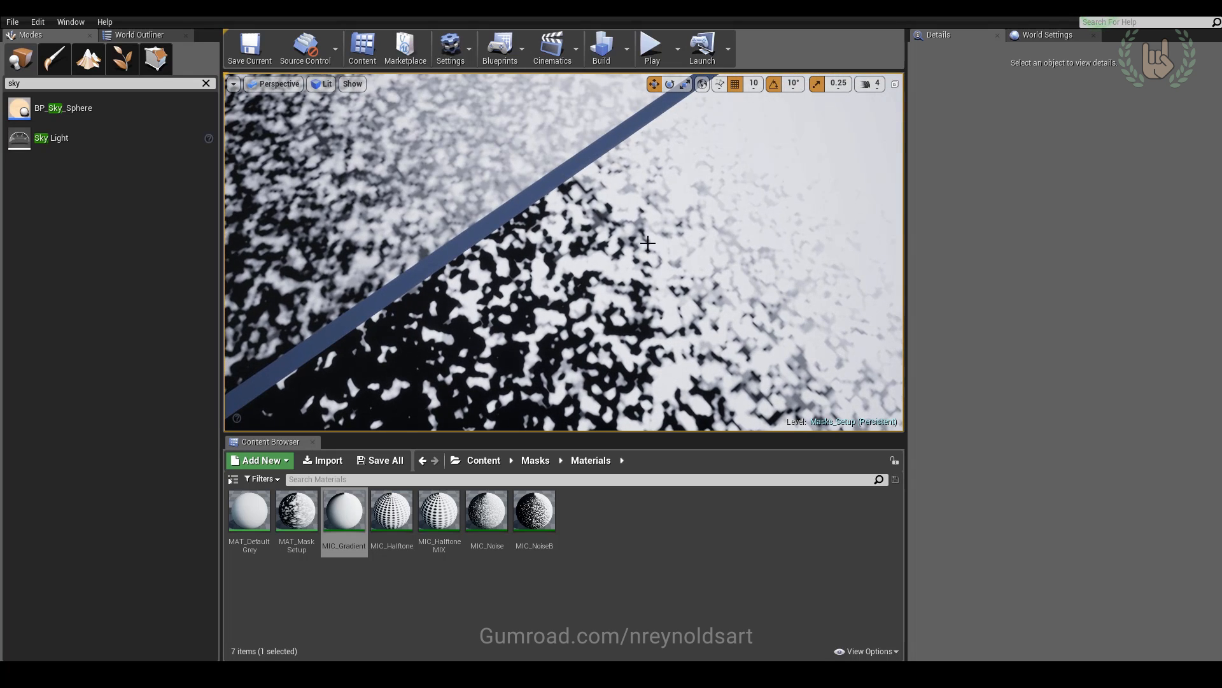
pyautogui.moveTo(686, 247); pyautogui.dragTo(658, 248, button='right')
pyautogui.press('d')
pyautogui.press('s')
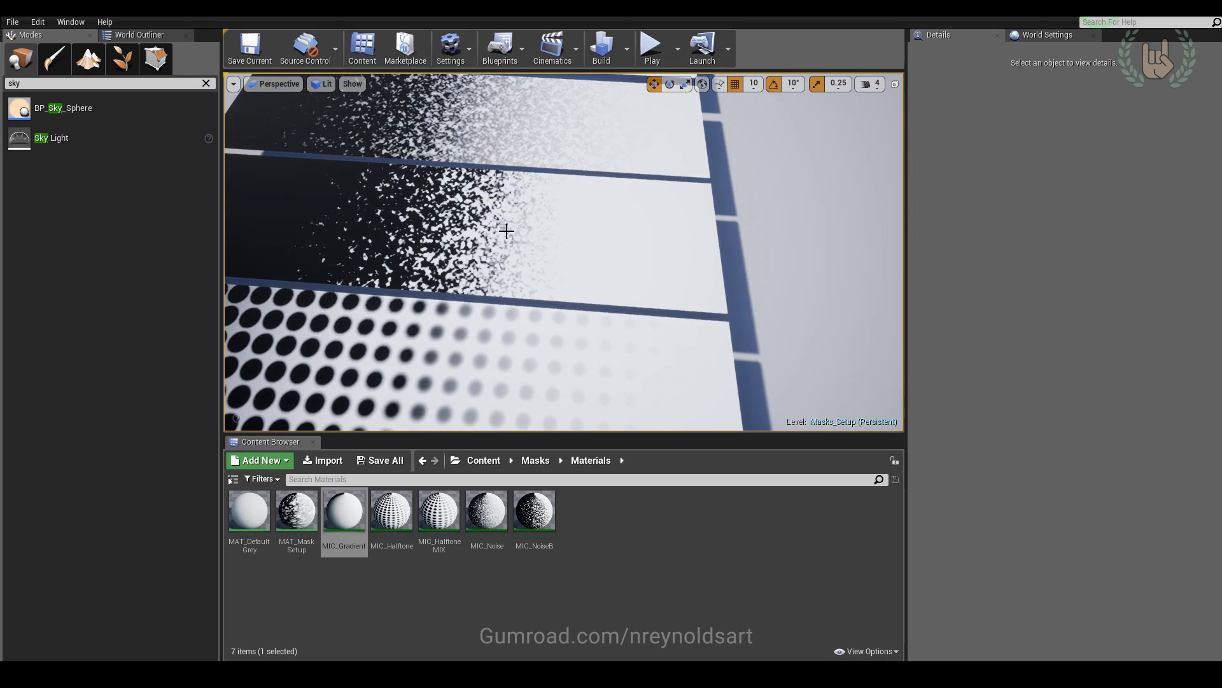
pyautogui.press('a')
pyautogui.moveTo(421, 237); pyautogui.dragTo(466, 234, button='right')
pyautogui.press('w')
pyautogui.press('s')
pyautogui.moveTo(821, 280); pyautogui.dragTo(772, 282, button='right')
pyautogui.press('w')
pyautogui.press('d')
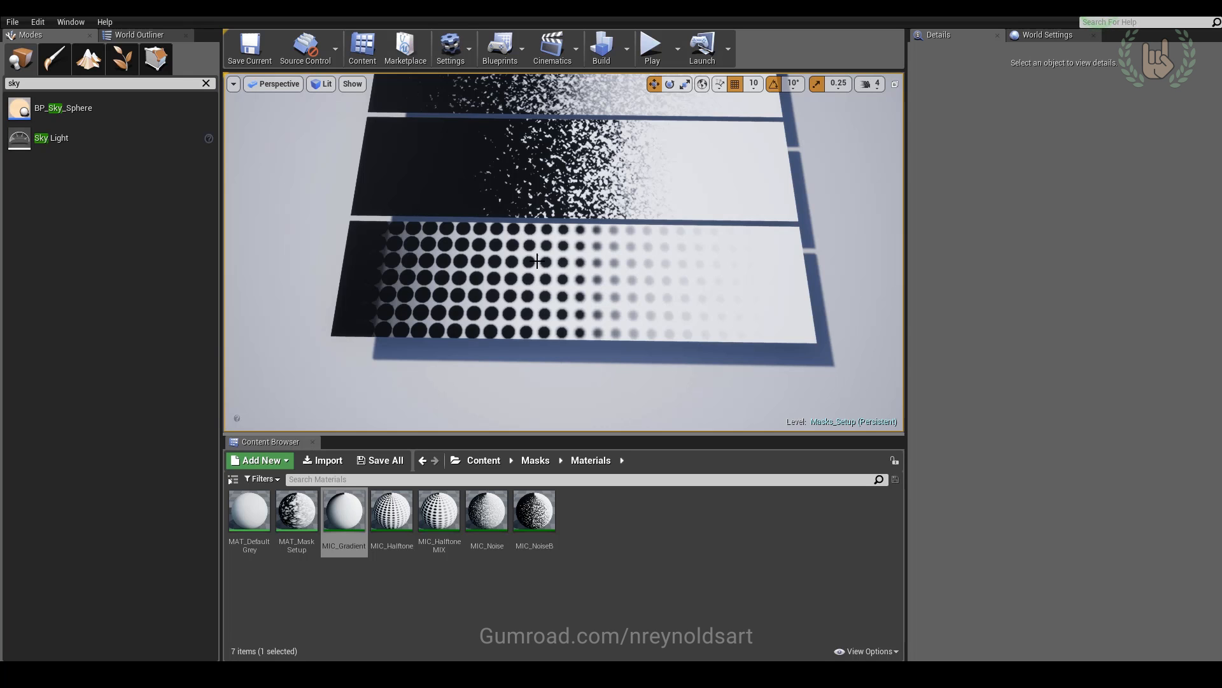
# Examine the halftone strip up close, following its dots from the dark end to the light end
pyautogui.press('w')
pyautogui.moveTo(617, 254); pyautogui.dragTo(667, 268, button='right')
pyautogui.press('d')
pyautogui.press('a')
pyautogui.press('d')
pyautogui.moveTo(440, 305); pyautogui.dragTo(470, 213, button='right')
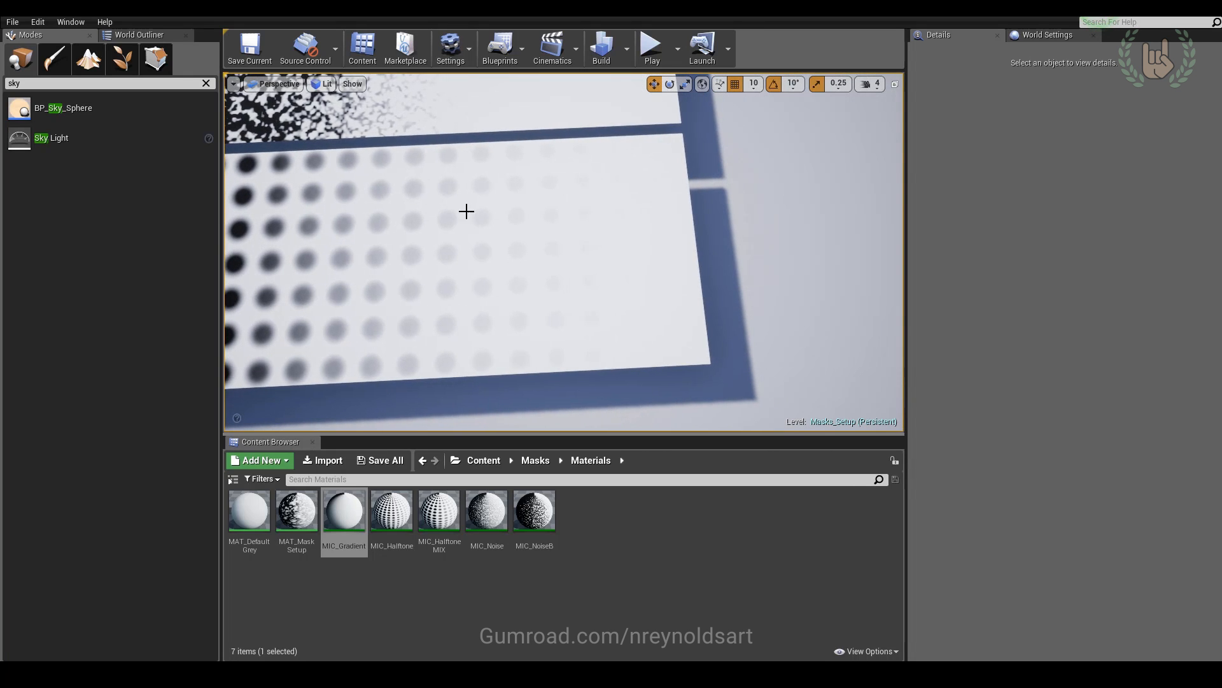
pyautogui.press('a')
pyautogui.moveTo(540, 247); pyautogui.dragTo(547, 213, button='right')
pyautogui.press('w')
pyautogui.press('s')
pyautogui.press('a')
pyautogui.press('w')
pyautogui.moveTo(758, 306)
pyautogui.mouseDown(button='right')
pyautogui.moveTo(765, 313)
pyautogui.moveTo(757, 305)
pyautogui.mouseUp(button='right')
pyautogui.press('s')
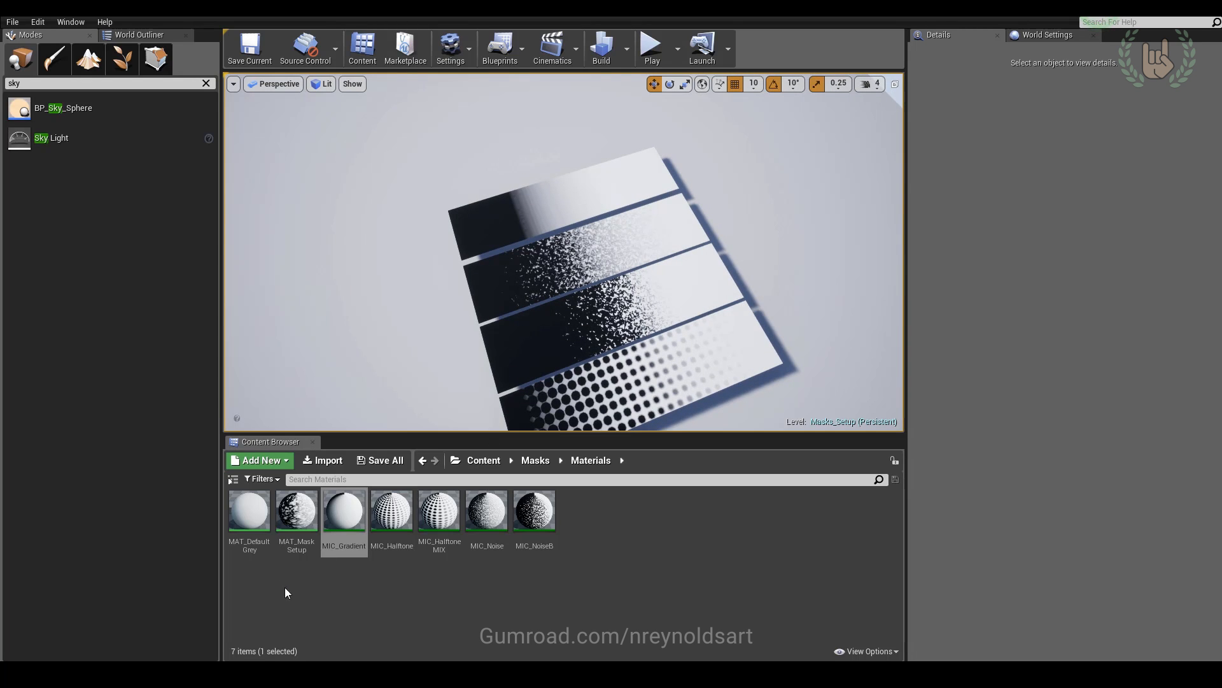
# Apply the MIC_Gradient material to the barrel-shaped model on its pedestal and inspect it from several angles
pyautogui.moveTo(478, 212)
pyautogui.mouseDown(button='right')
pyautogui.moveTo(488, 217)
pyautogui.moveTo(477, 212)
pyautogui.mouseUp(button='right')
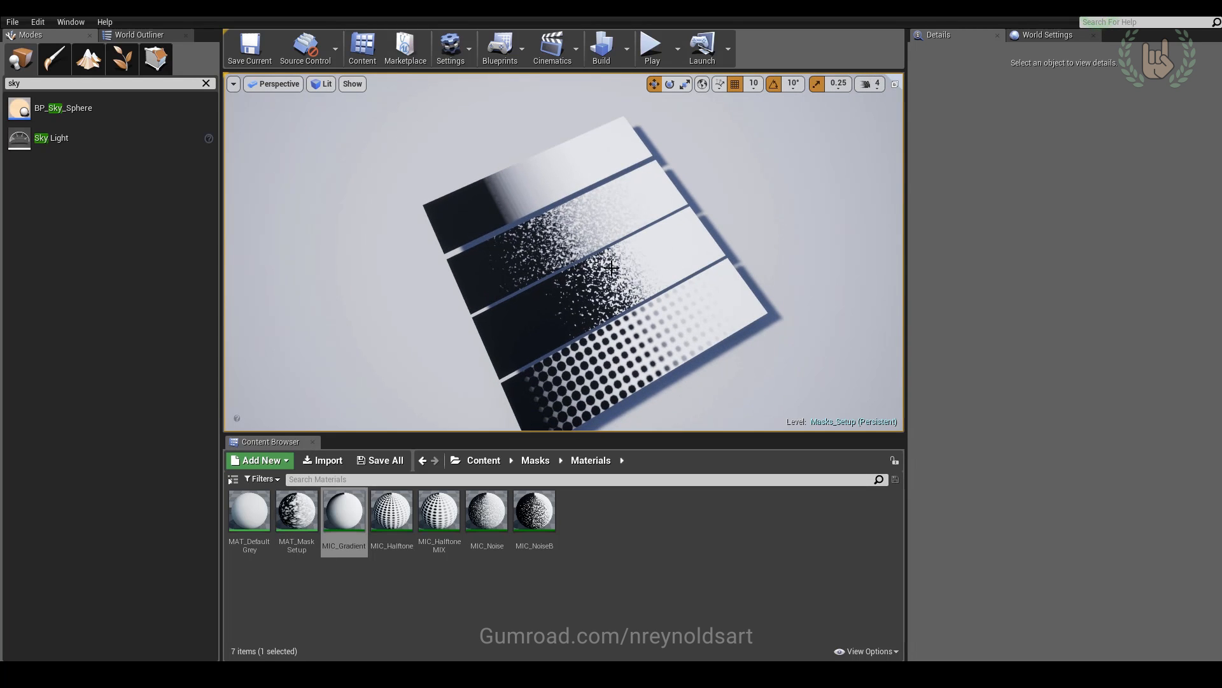
pyautogui.moveTo(531, 257); pyautogui.dragTo(678, 209, button='right')
pyautogui.press('w')
pyautogui.press('a')
pyautogui.moveTo(433, 345)
pyautogui.mouseDown(button='right')
pyautogui.moveTo(484, 363)
pyautogui.moveTo(433, 345)
pyautogui.mouseUp(button='right')
pyautogui.press('d')
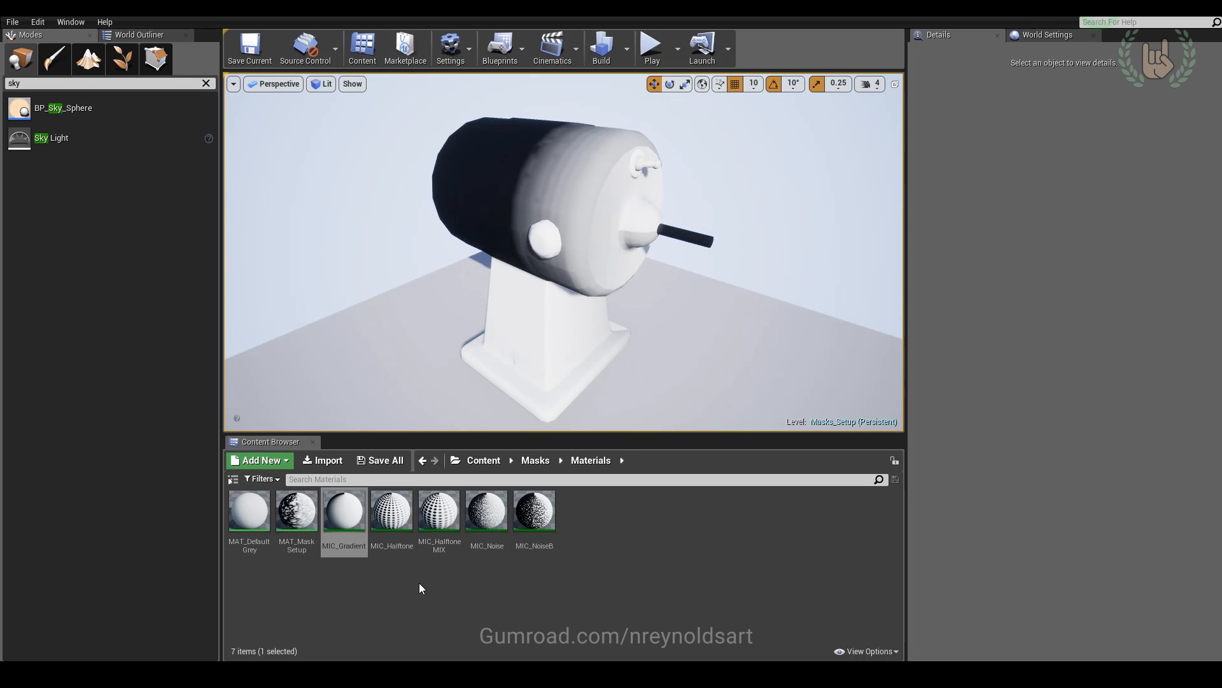
pyautogui.moveTo(341, 515); pyautogui.dragTo(569, 167)
pyautogui.moveTo(543, 185)
pyautogui.mouseDown(button='right')
pyautogui.moveTo(540, 131)
pyautogui.moveTo(537, 183)
pyautogui.mouseUp(button='right')
pyautogui.press('w')
pyautogui.press('s')
pyautogui.moveTo(408, 207); pyautogui.dragTo(414, 236, button='right')
pyautogui.keyDown('alt'); pyautogui.moveTo(573, 220); pyautogui.dragTo(547, 195); pyautogui.keyUp('alt')
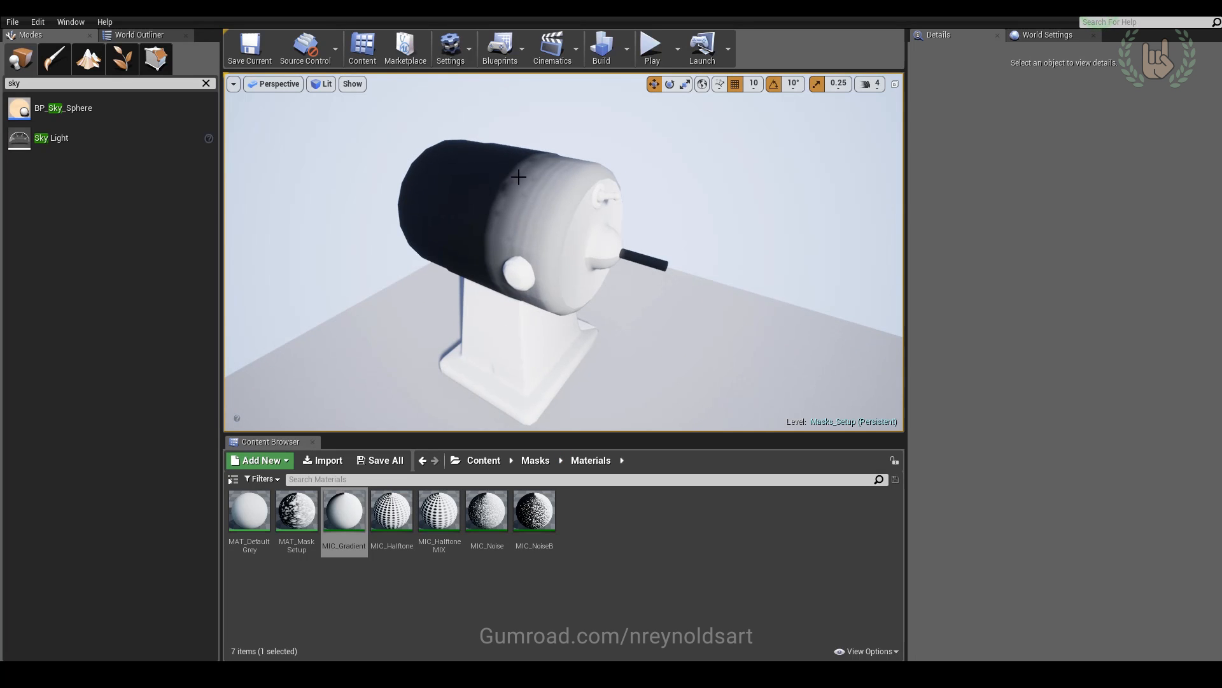
pyautogui.moveTo(588, 324)
pyautogui.mouseDown(button='right')
pyautogui.moveTo(560, 344)
pyautogui.moveTo(613, 362)
pyautogui.moveTo(585, 322)
pyautogui.moveTo(584, 290)
pyautogui.moveTo(586, 316)
pyautogui.mouseUp(button='right')
pyautogui.press('w')
pyautogui.press('s')
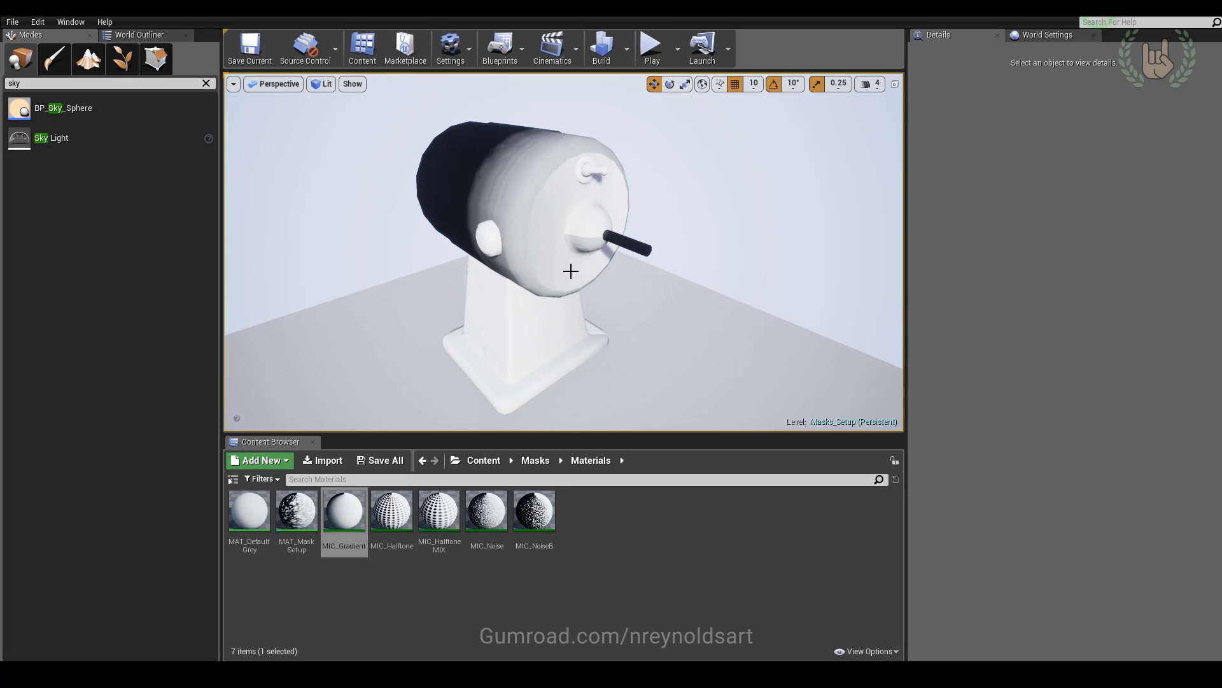
# Apply the MIC_Noise material to the barrel-shaped model and inspect the noisy transition around its body
pyautogui.moveTo(487, 509); pyautogui.dragTo(593, 306)
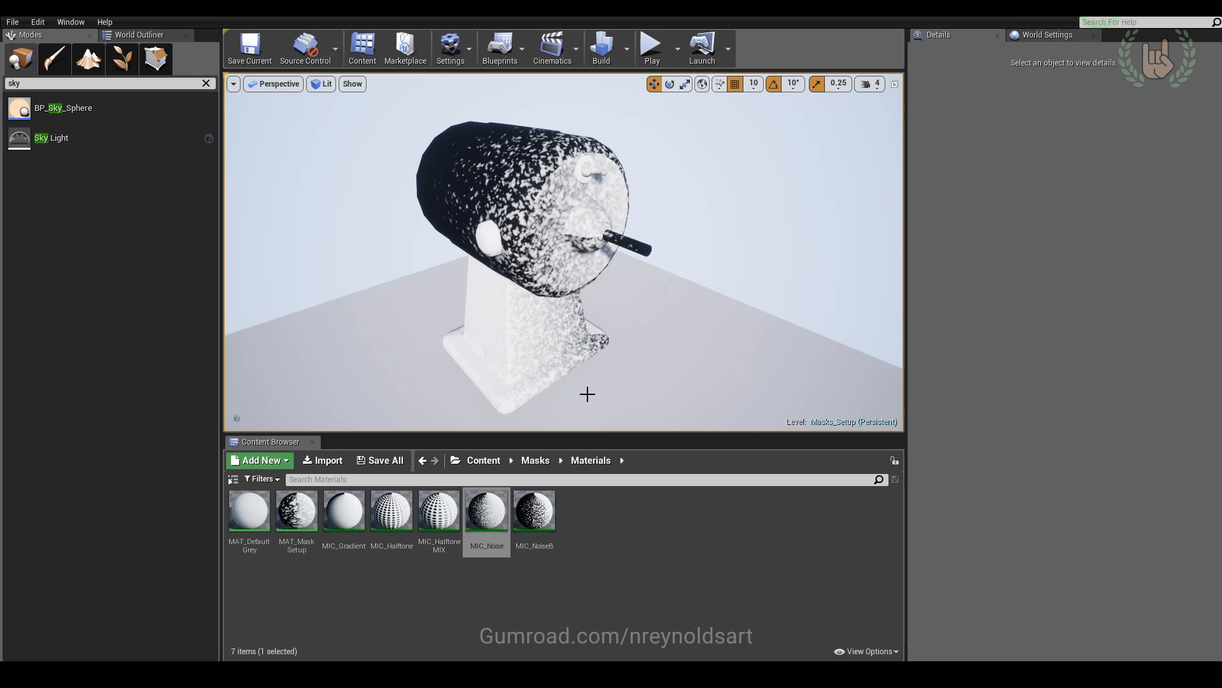
pyautogui.keyDown('alt'); pyautogui.moveTo(582, 396); pyautogui.dragTo(413, 169); pyautogui.keyUp('alt')
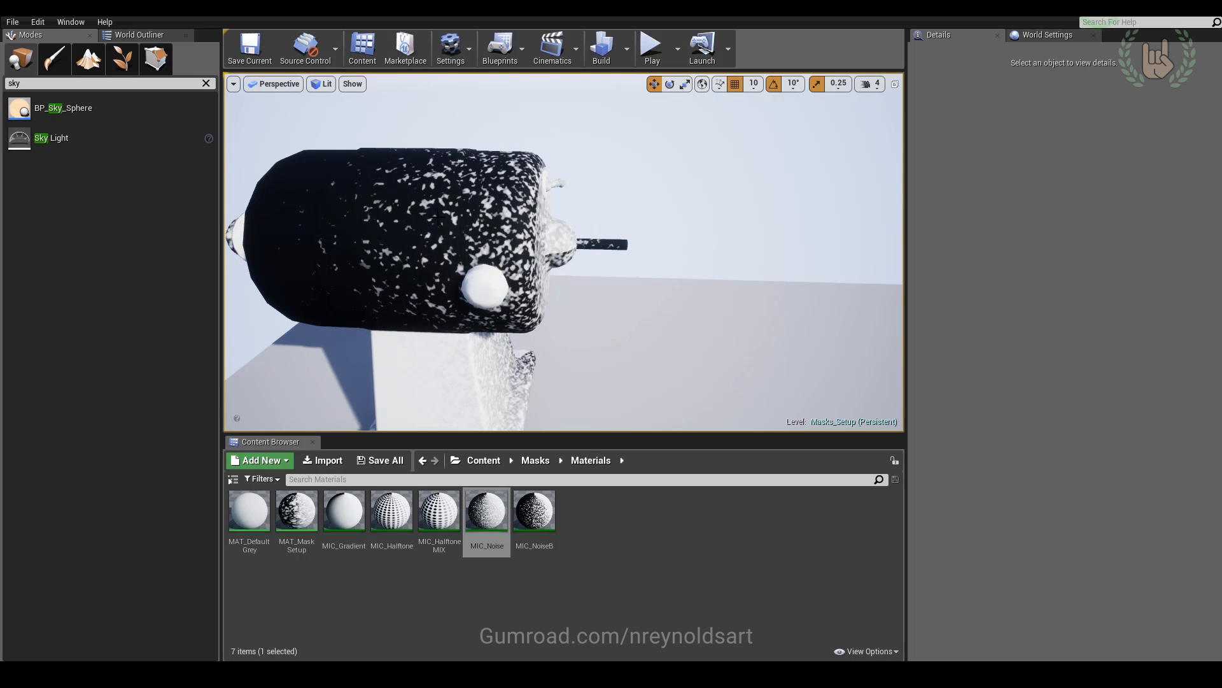
pyautogui.keyDown('alt'); pyautogui.moveTo(642, 245); pyautogui.dragTo(685, 281); pyautogui.keyUp('alt')
pyautogui.keyDown('alt'); pyautogui.moveTo(684, 280); pyautogui.dragTo(641, 139, button='right'); pyautogui.keyUp('alt')
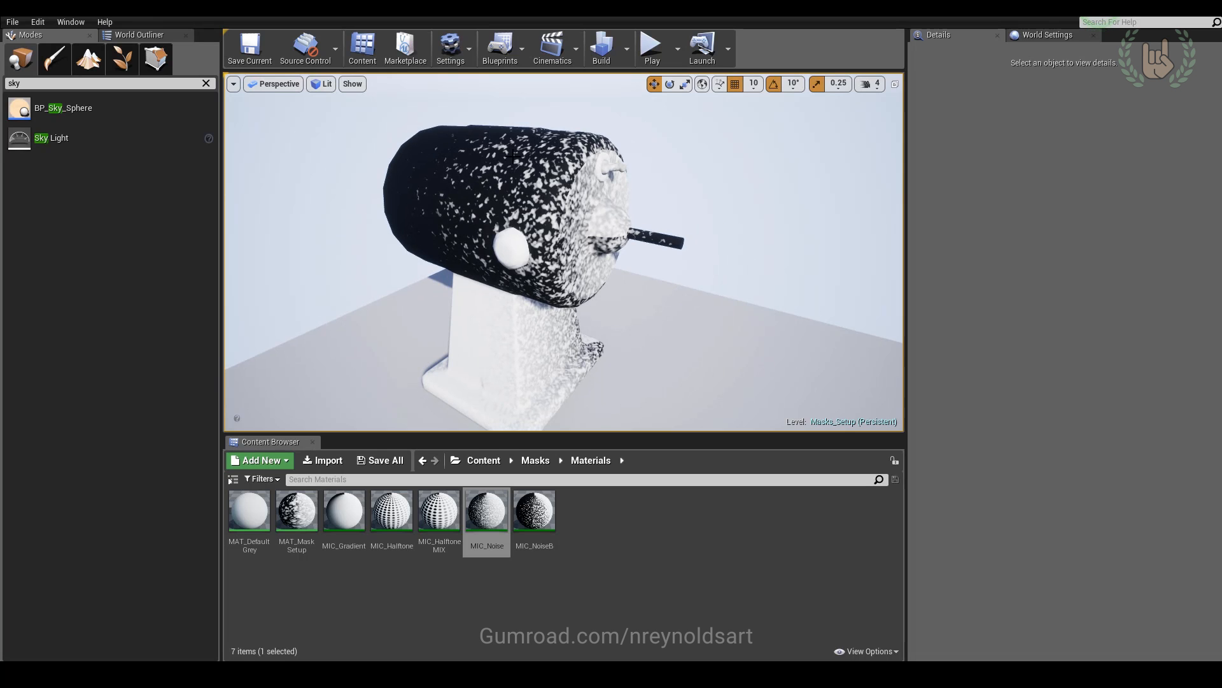
pyautogui.keyDown('alt'); pyautogui.moveTo(496, 281); pyautogui.dragTo(407, 239); pyautogui.keyUp('alt')
# Apply the MIC_NoiseB material to the barrel-shaped model and view it from the side
pyautogui.moveTo(534, 512); pyautogui.dragTo(573, 182)
pyautogui.click(720, 191)
pyautogui.keyDown('alt'); pyautogui.moveTo(709, 318); pyautogui.dragTo(644, 299); pyautogui.keyUp('alt')
pyautogui.moveTo(643, 299)
pyautogui.keyDown('alt'); pyautogui.mouseDown(button='right')
pyautogui.moveTo(700, 344)
pyautogui.moveTo(624, 293)
pyautogui.mouseUp(button='right'); pyautogui.keyUp('alt')
pyautogui.keyDown('alt'); pyautogui.moveTo(624, 293); pyautogui.dragTo(733, 302); pyautogui.keyUp('alt')
# Open the MIC_NoiseB material instance, shrink its editor to uncover the model, and raise Mask_Breakup_UVs to about 18.23
pyautogui.doubleClick(534, 513)
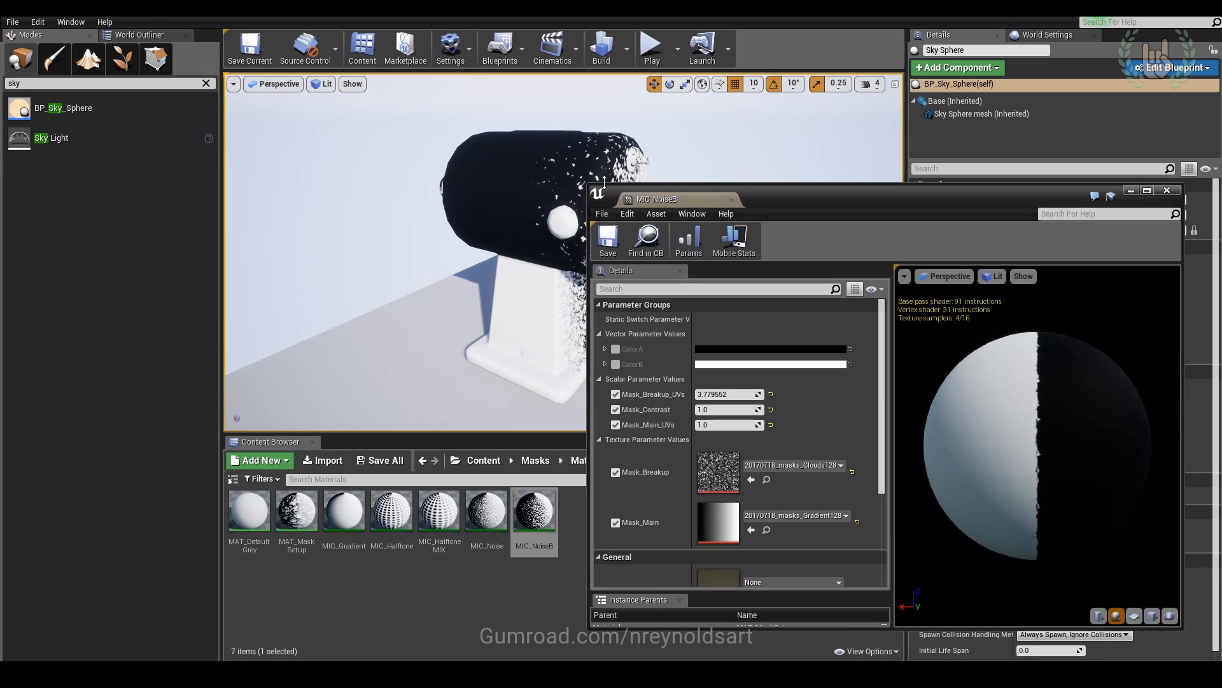
pyautogui.moveTo(586, 184); pyautogui.dragTo(777, 114)
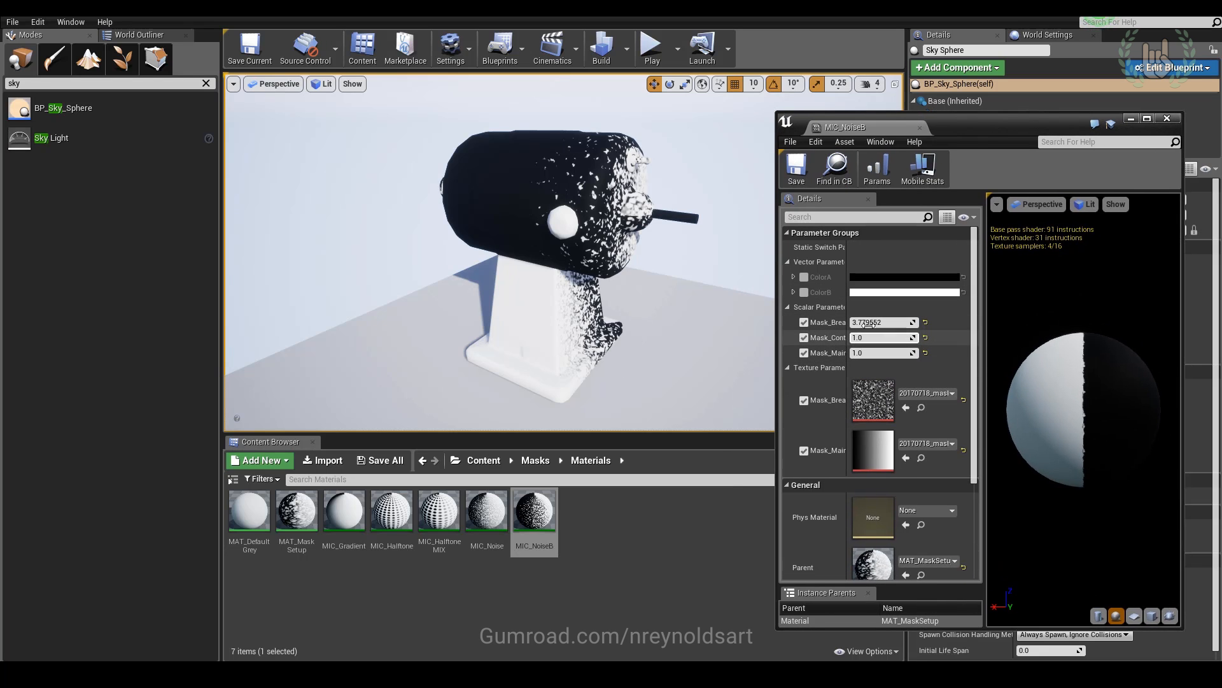
pyautogui.moveTo(847, 322); pyautogui.dragTo(897, 324)
pyautogui.moveTo(706, 299); pyautogui.dragTo(592, 286, button='right')
pyautogui.keyDown('alt'); pyautogui.moveTo(592, 287); pyautogui.dragTo(687, 314); pyautogui.keyUp('alt')
pyautogui.scroll(-3, 688, 314)
pyautogui.moveTo(907, 324); pyautogui.dragTo(951, 323)
# Examine the finer noise breakup up close on the model's front face and pedestal
pyautogui.moveTo(688, 299); pyautogui.dragTo(522, 267, button='right')
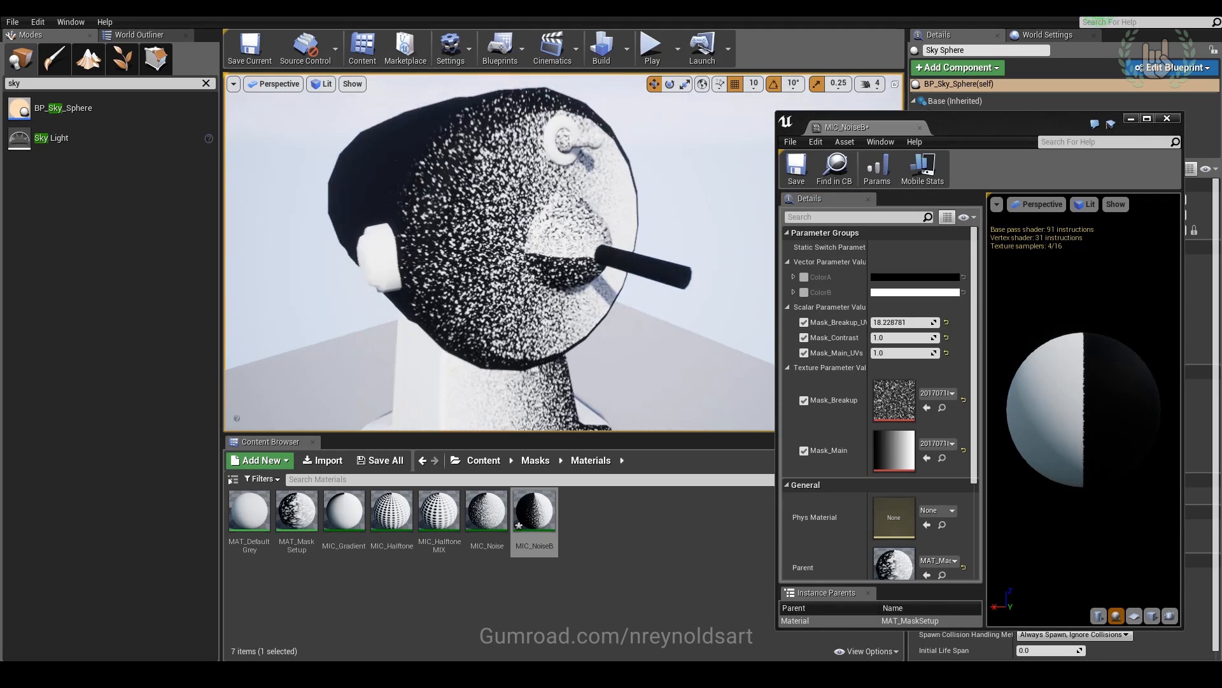
pyautogui.keyDown('alt'); pyautogui.moveTo(522, 267); pyautogui.dragTo(598, 270); pyautogui.keyUp('alt')
pyautogui.keyDown('alt'); pyautogui.moveTo(598, 270); pyautogui.dragTo(643, 271, button='right'); pyautogui.keyUp('alt')
pyautogui.keyDown('alt'); pyautogui.moveTo(643, 271); pyautogui.dragTo(725, 285); pyautogui.keyUp('alt')
pyautogui.keyDown('alt'); pyautogui.moveTo(726, 285); pyautogui.dragTo(650, 285, button='right'); pyautogui.keyUp('alt')
pyautogui.keyDown('alt'); pyautogui.moveTo(649, 285); pyautogui.dragTo(611, 271); pyautogui.keyUp('alt')
pyautogui.moveTo(700, 293); pyautogui.dragTo(611, 306, button='right')
pyautogui.keyDown('alt'); pyautogui.moveTo(369, 204); pyautogui.dragTo(378, 203, button='right'); pyautogui.keyUp('alt')
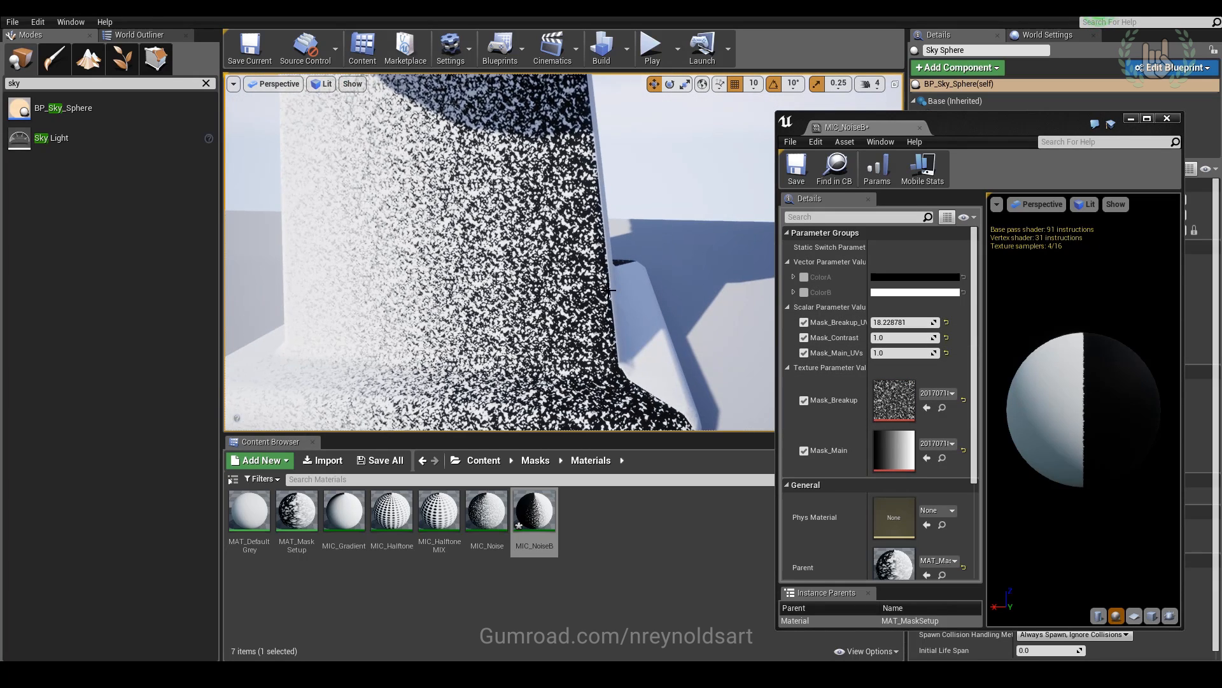
pyautogui.keyDown('alt'); pyautogui.moveTo(616, 290); pyautogui.dragTo(548, 290, button='right'); pyautogui.keyUp('alt')
pyautogui.keyDown('alt'); pyautogui.moveTo(615, 290); pyautogui.dragTo(668, 219); pyautogui.keyUp('alt')
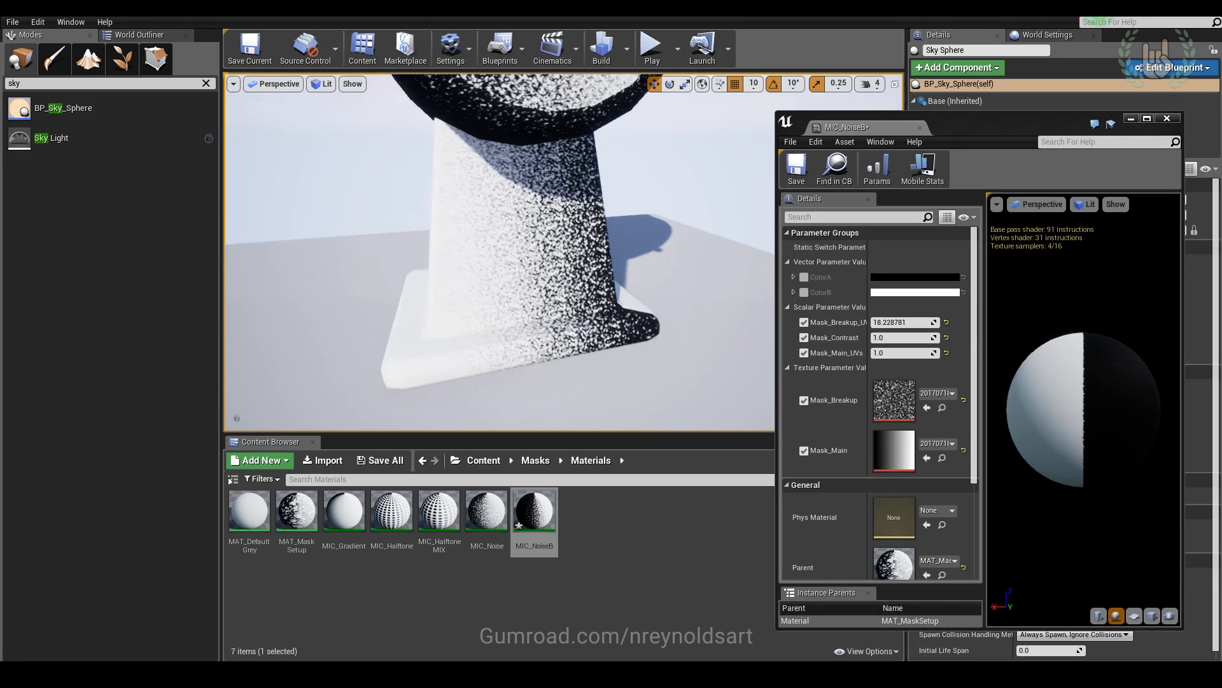
pyautogui.keyDown('alt'); pyautogui.moveTo(496, 261); pyautogui.dragTo(526, 262); pyautogui.keyUp('alt')
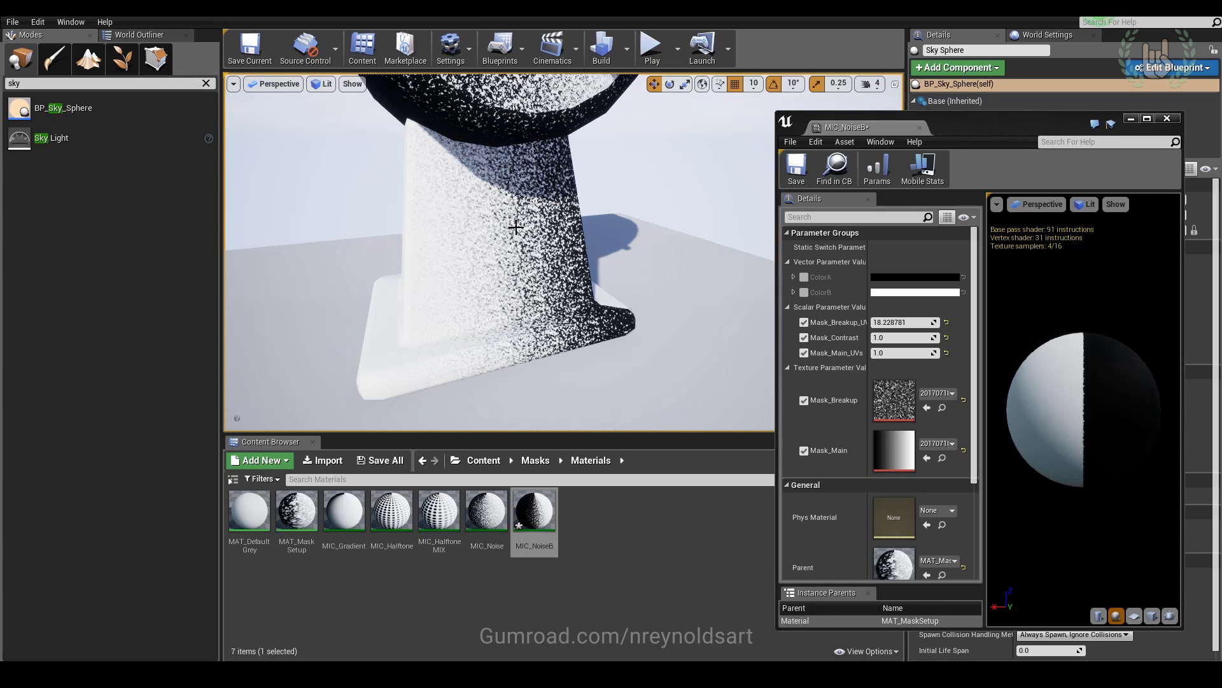
# Set the Mask_Breakup_UVs parameter of MIC_NoiseB to 12
pyautogui.click(899, 323)
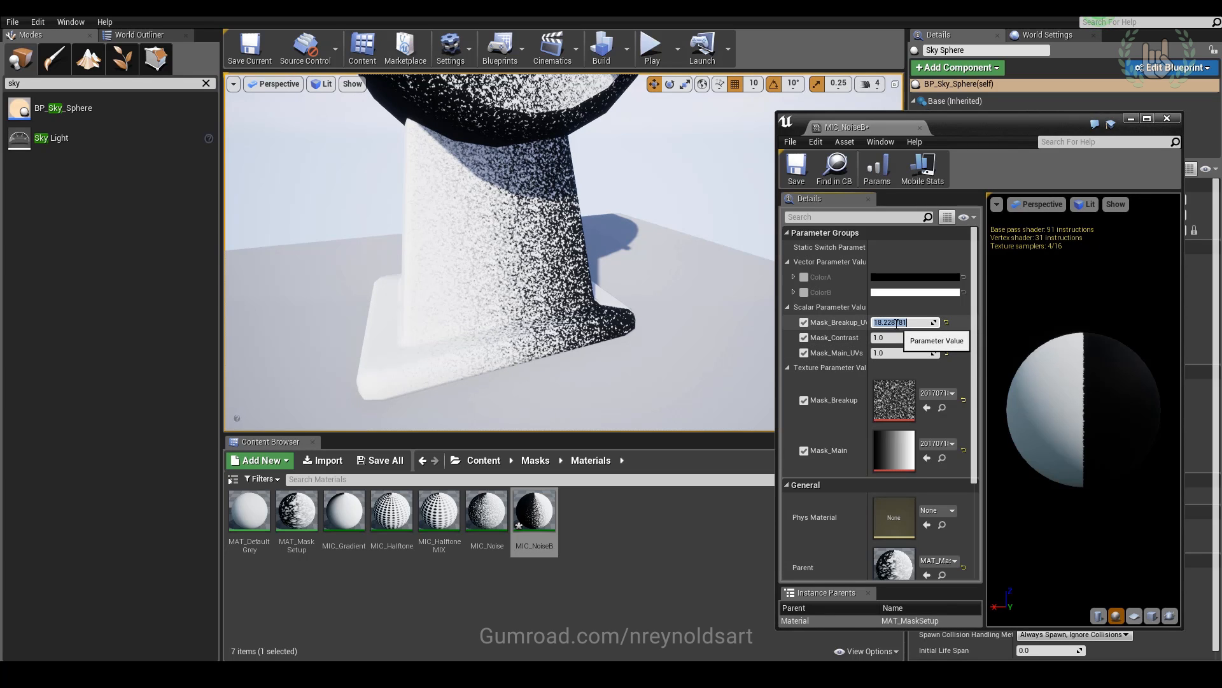
pyautogui.write('12')
pyautogui.press('Return')
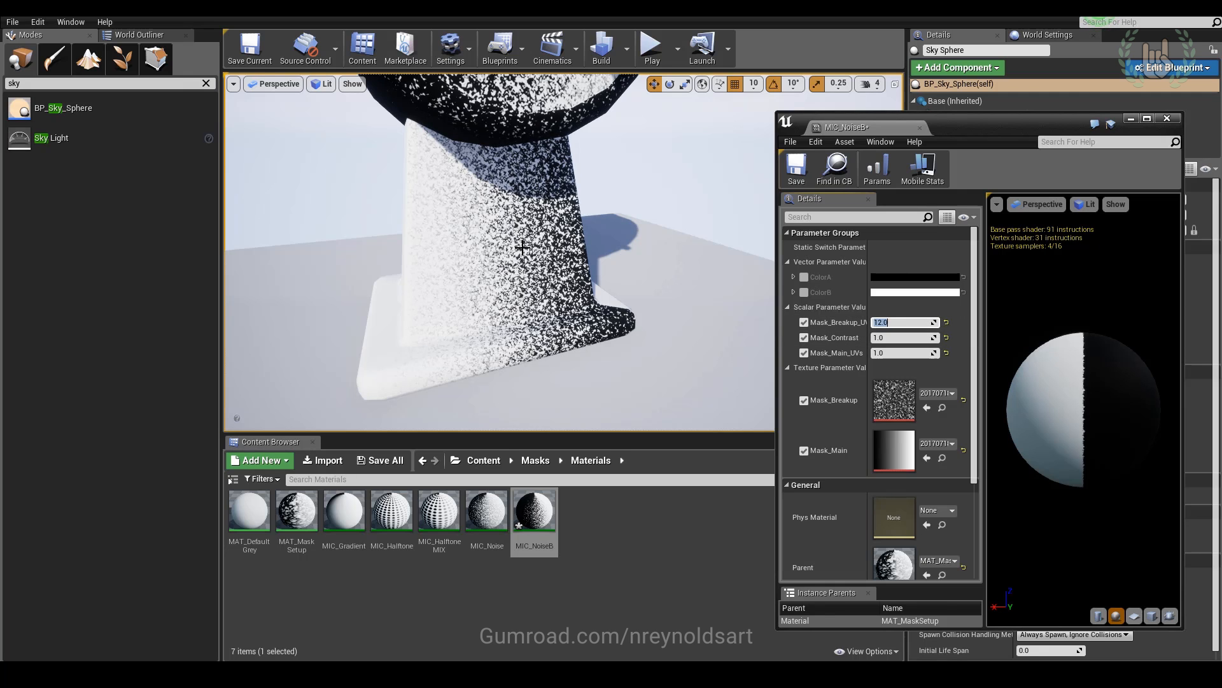
# Review the adjusted noise tiling on the barrel model and the mask strips, clearing the sky sphere selection
pyautogui.moveTo(562, 264); pyautogui.dragTo(566, 340, button='right')
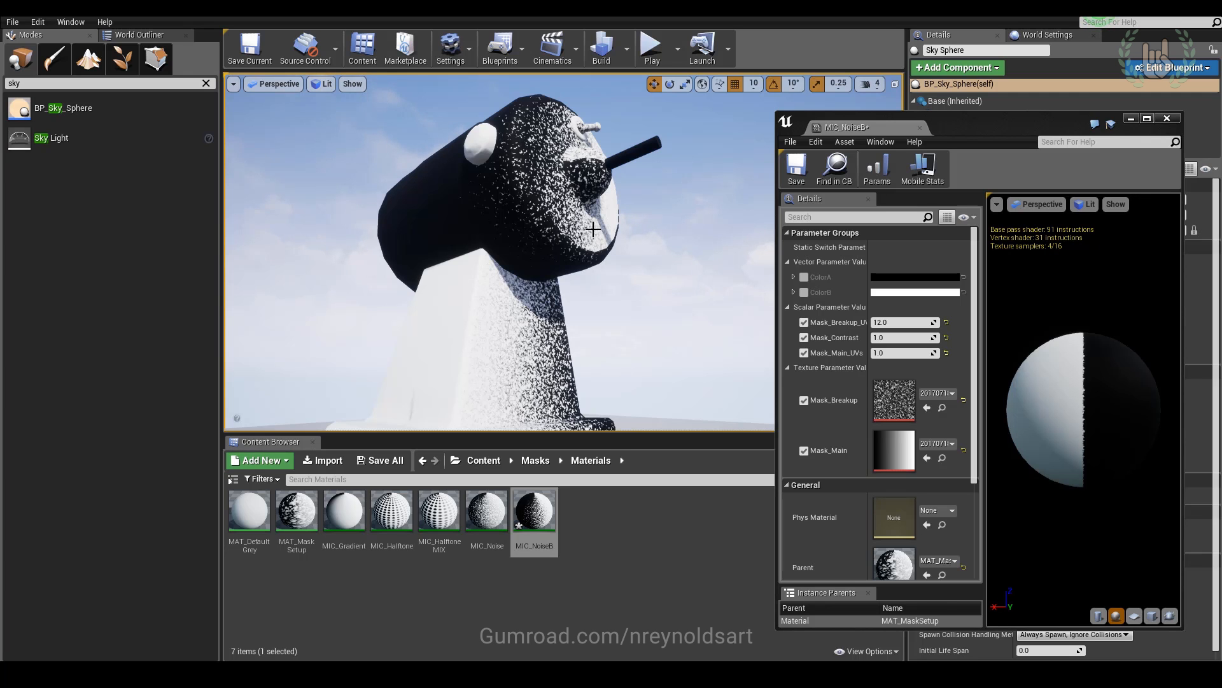
pyautogui.moveTo(563, 253); pyautogui.dragTo(534, 286, button='right')
pyautogui.moveTo(655, 210); pyautogui.dragTo(696, 219, button='right')
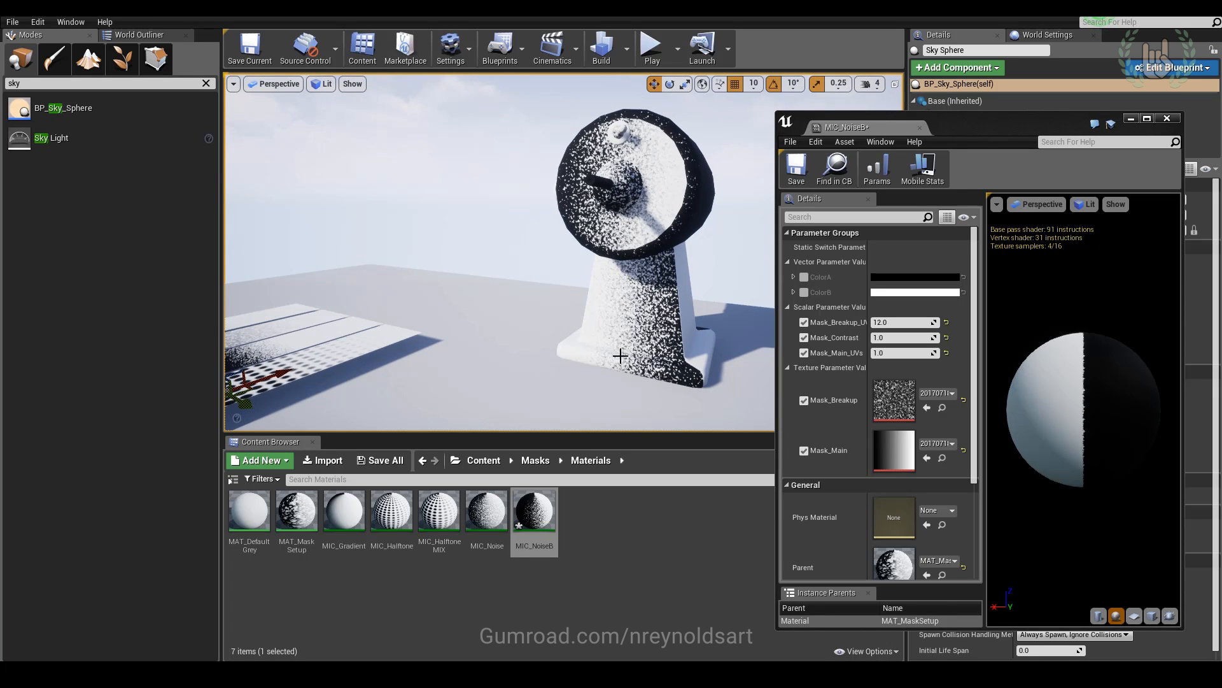
pyautogui.moveTo(611, 217); pyautogui.dragTo(700, 220, button='right')
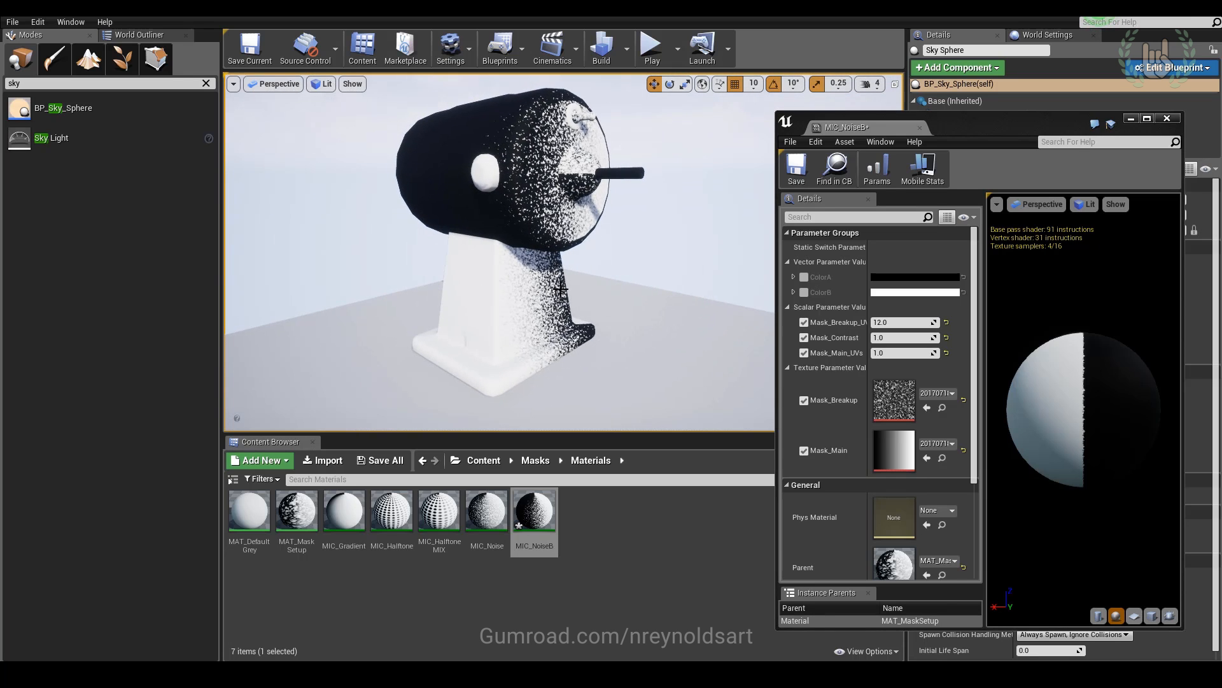
pyautogui.moveTo(546, 296); pyautogui.dragTo(599, 268, button='right')
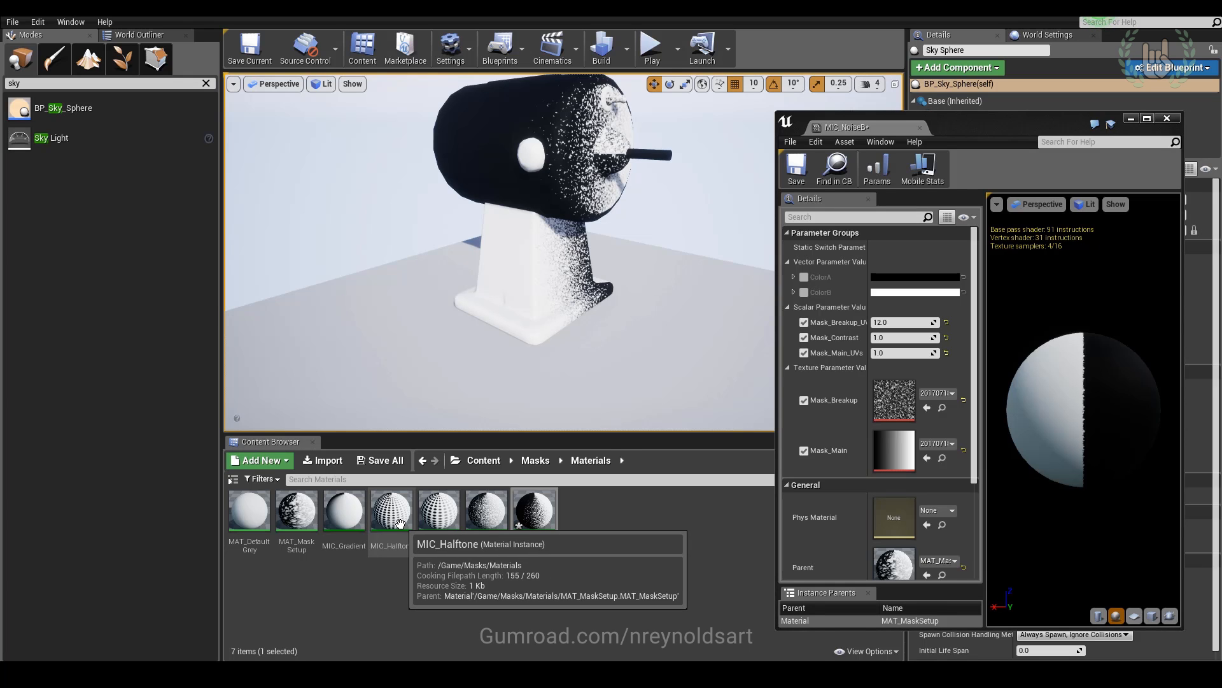
pyautogui.moveTo(648, 270); pyautogui.dragTo(462, 258, button='right')
pyautogui.press('d')
pyautogui.press('s')
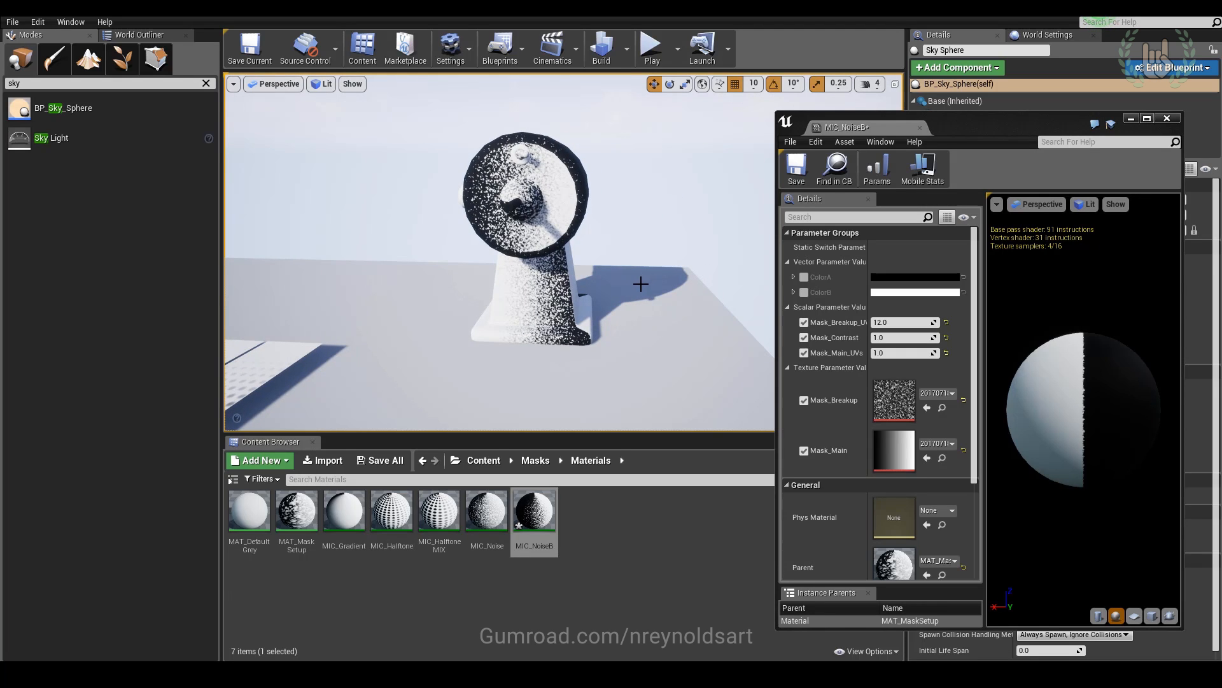
pyautogui.moveTo(462, 258); pyautogui.dragTo(337, 293, button='right')
pyautogui.press('w')
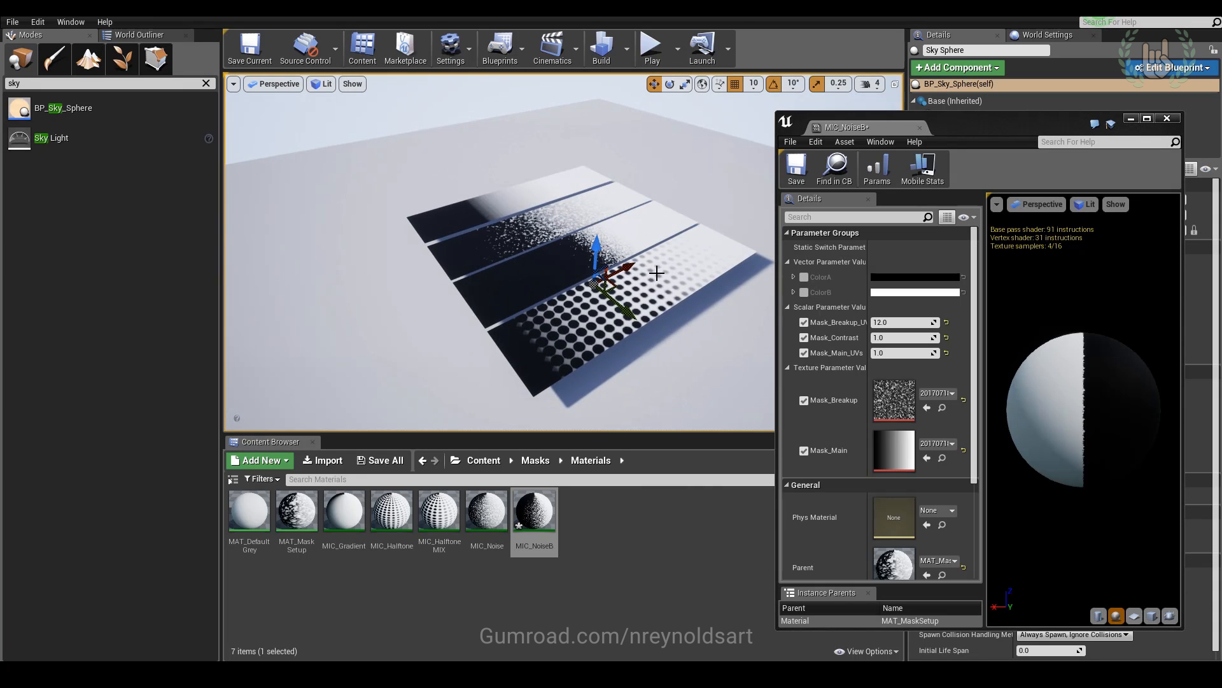
pyautogui.scroll(5, 663, 272)
pyautogui.press('Escape')
pyautogui.moveTo(666, 259)
pyautogui.mouseDown(button='right')
pyautogui.moveTo(643, 254)
pyautogui.moveTo(662, 277)
pyautogui.moveTo(656, 265)
pyautogui.mouseUp(button='right')
pyautogui.press('s')
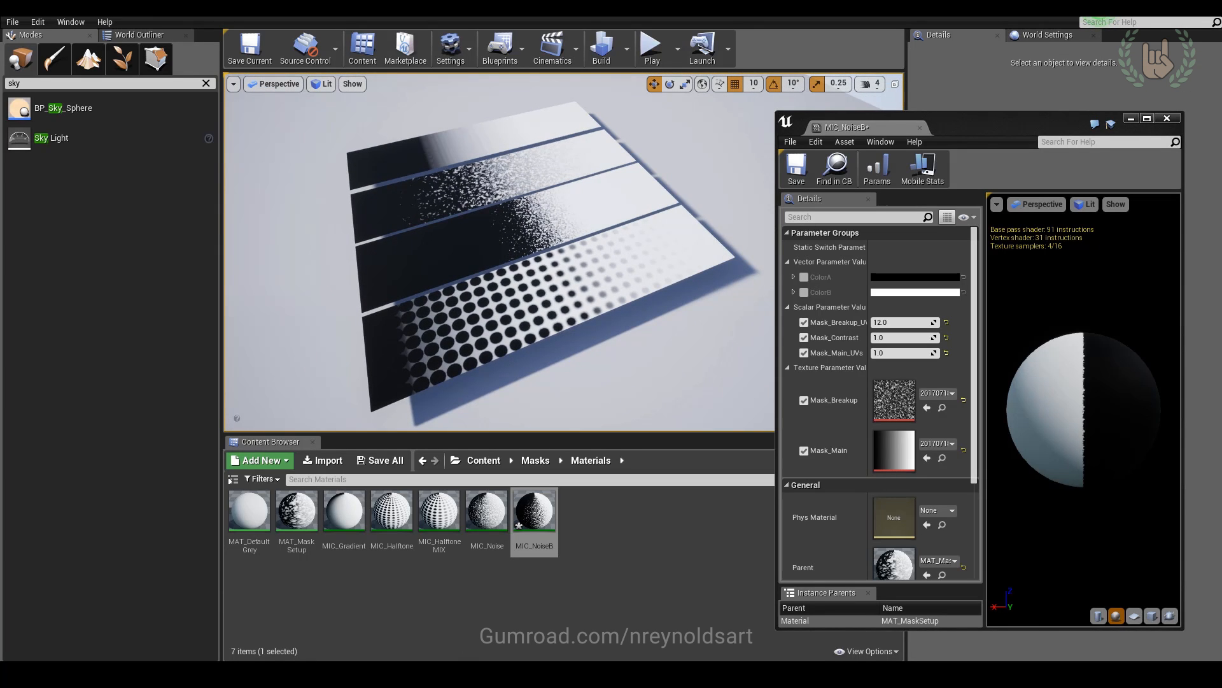
# Switch to Photoshop and rearrange the Gradient128 and Clouds128 documents so they sit one above the other
pyautogui.moveTo(251, 659)
pyautogui.click(125, 617)
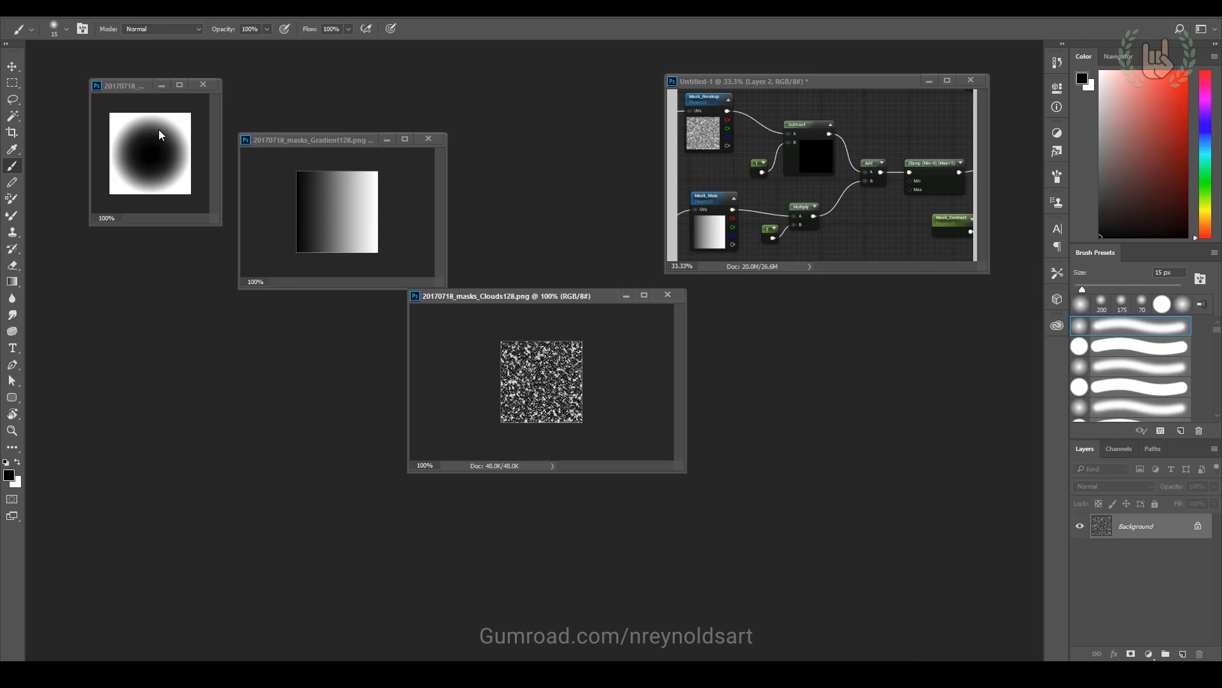
pyautogui.moveTo(315, 151); pyautogui.dragTo(374, 142)
pyautogui.moveTo(570, 294); pyautogui.dragTo(443, 298)
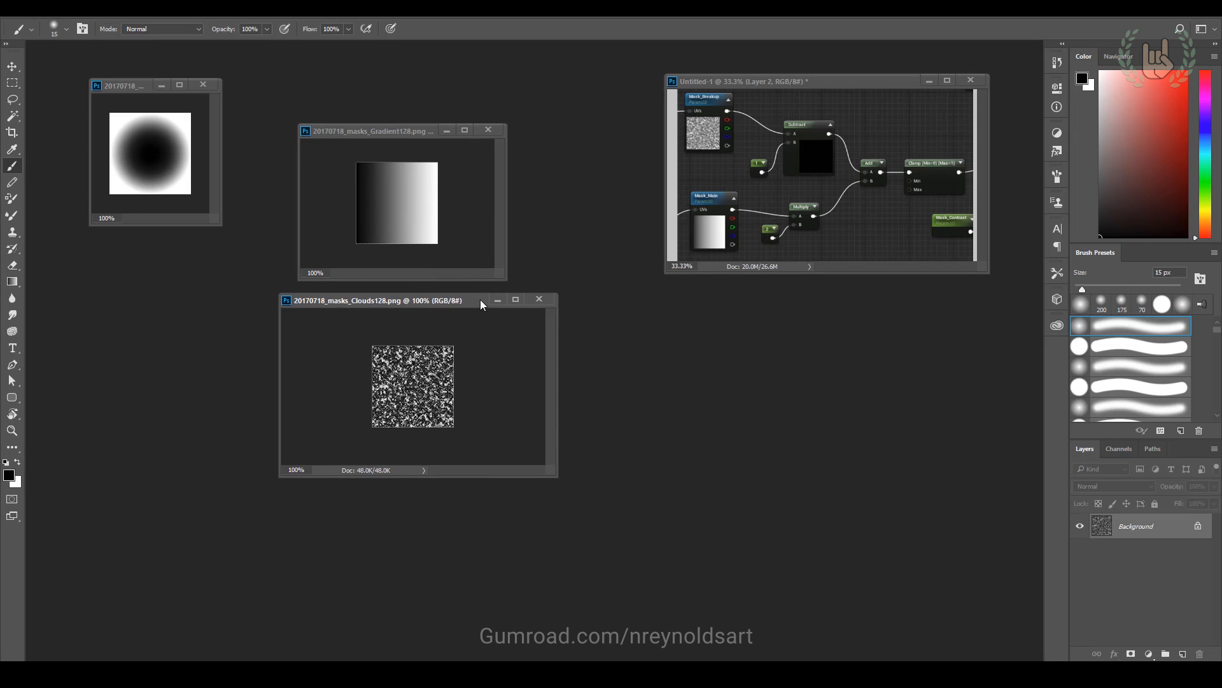
# Return to the Masks project in Unreal Editor and close the MIC_NoiseB material instance editor
pyautogui.moveTo(485, 659)
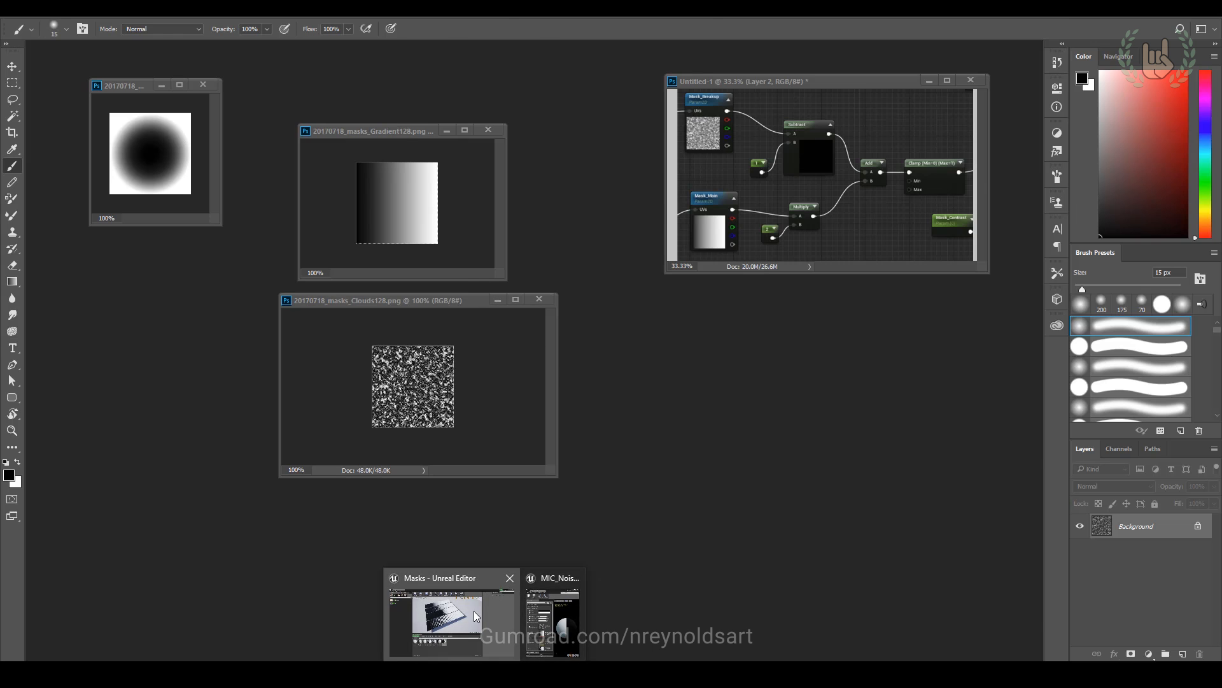
pyautogui.click(445, 611)
pyautogui.moveTo(637, 254); pyautogui.dragTo(639, 257, button='right')
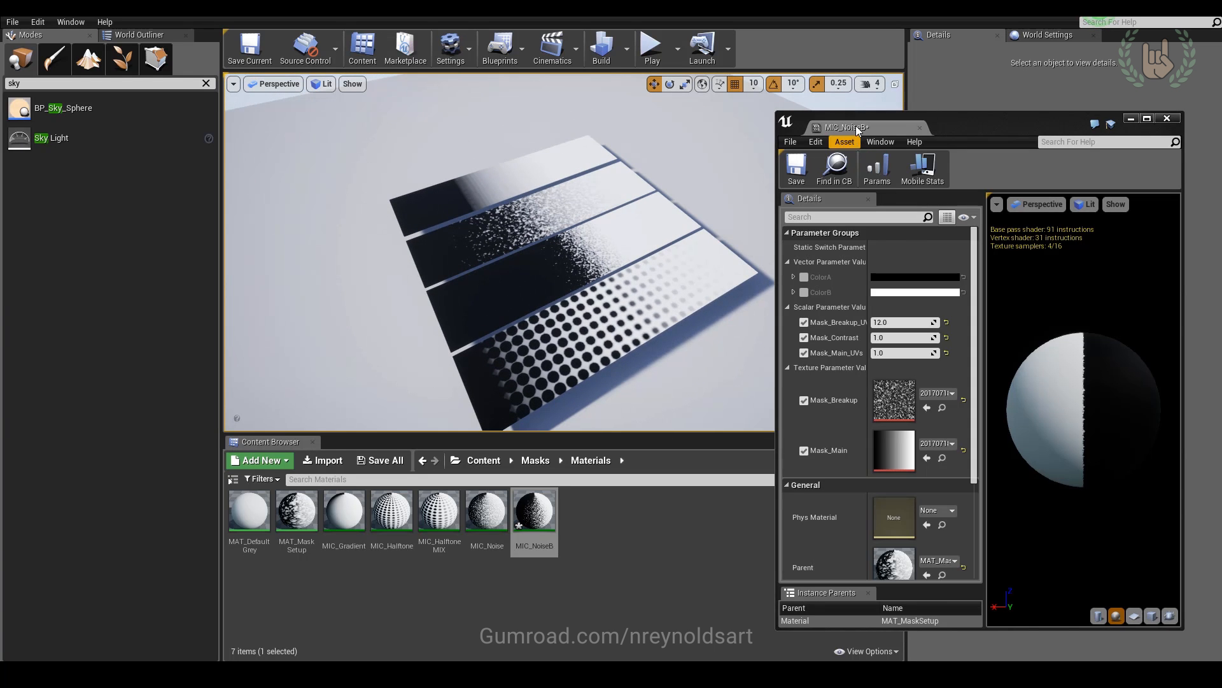
pyautogui.middleClick(855, 126)
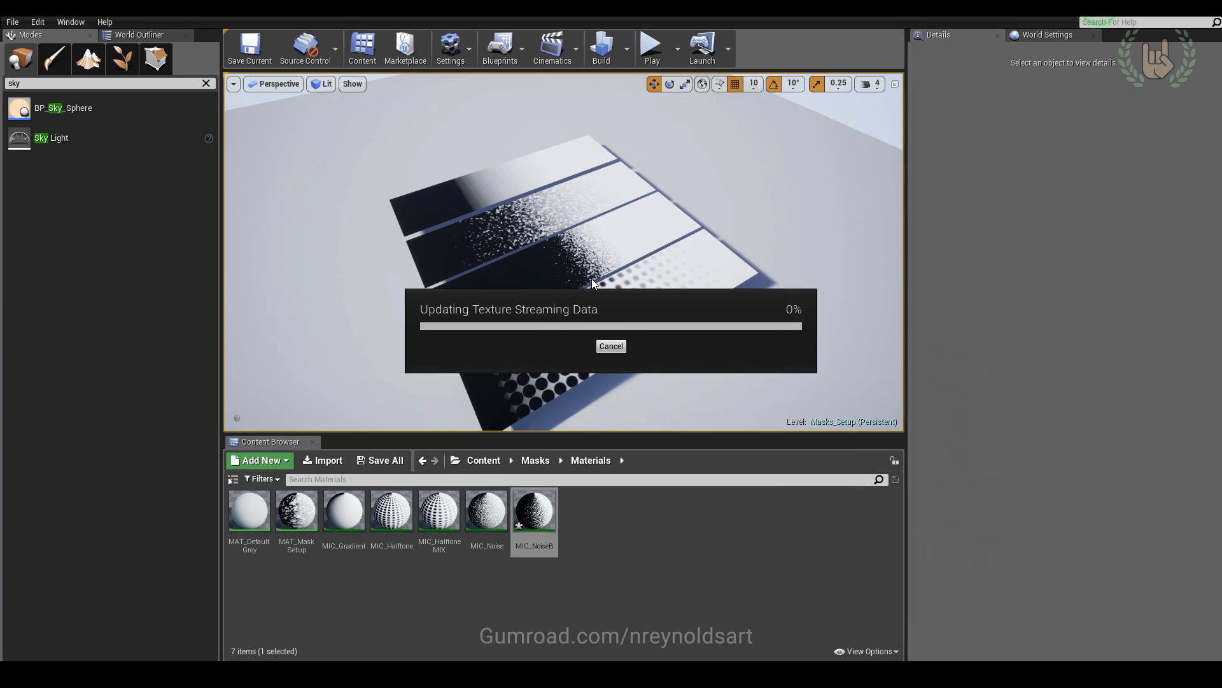
# Open the MAT_MaskSetup material, maximize its editor and bring the whole node graph into view
pyautogui.doubleClick(307, 516)
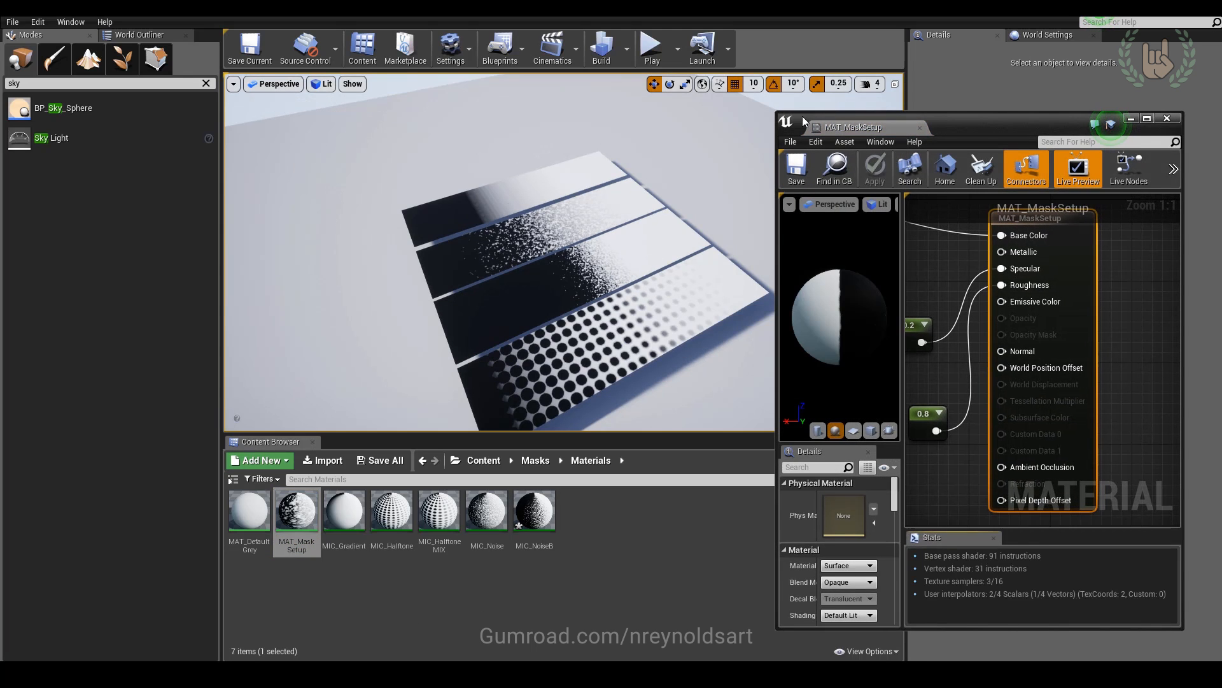
pyautogui.moveTo(819, 117); pyautogui.dragTo(696, 107)
pyautogui.moveTo(557, 183); pyautogui.dragTo(557, 195)
pyautogui.moveTo(557, 194); pyautogui.dragTo(614, 209, button='right')
pyautogui.moveTo(812, 116); pyautogui.dragTo(528, 102)
pyautogui.moveTo(749, 193); pyautogui.dragTo(1159, 193)
pyautogui.moveTo(862, 298); pyautogui.dragTo(976, 294, button='right')
pyautogui.scroll(-4, 976, 295)
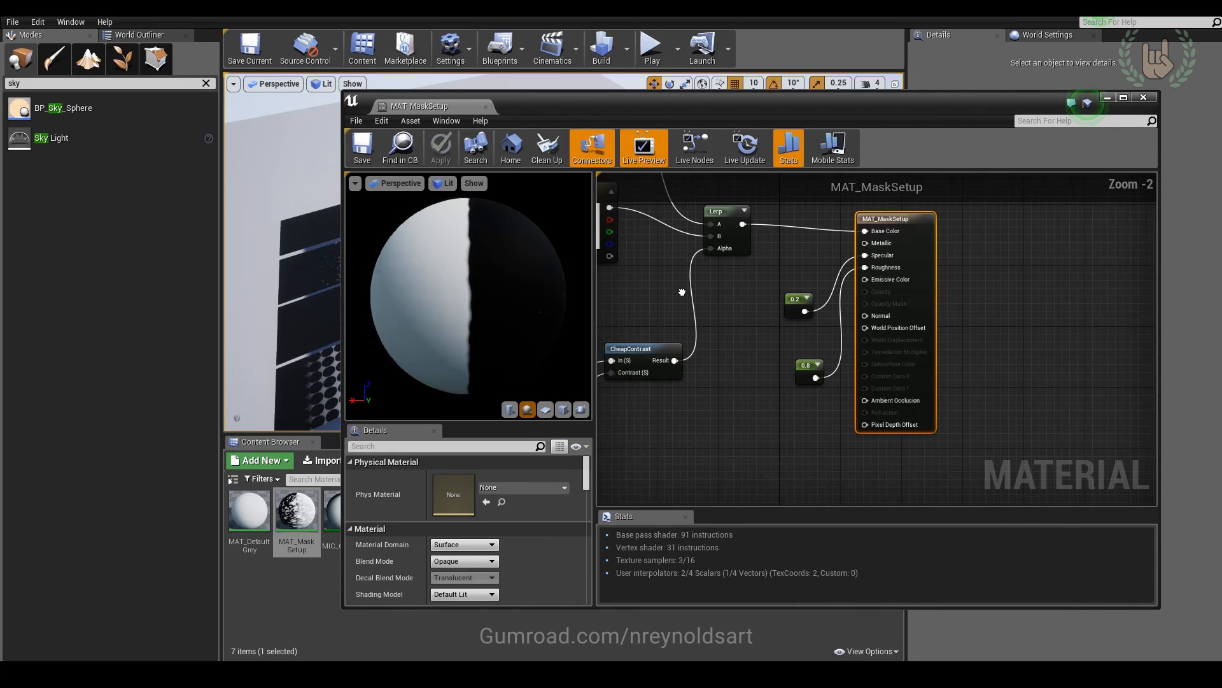
pyautogui.scroll(-1, 921, 313)
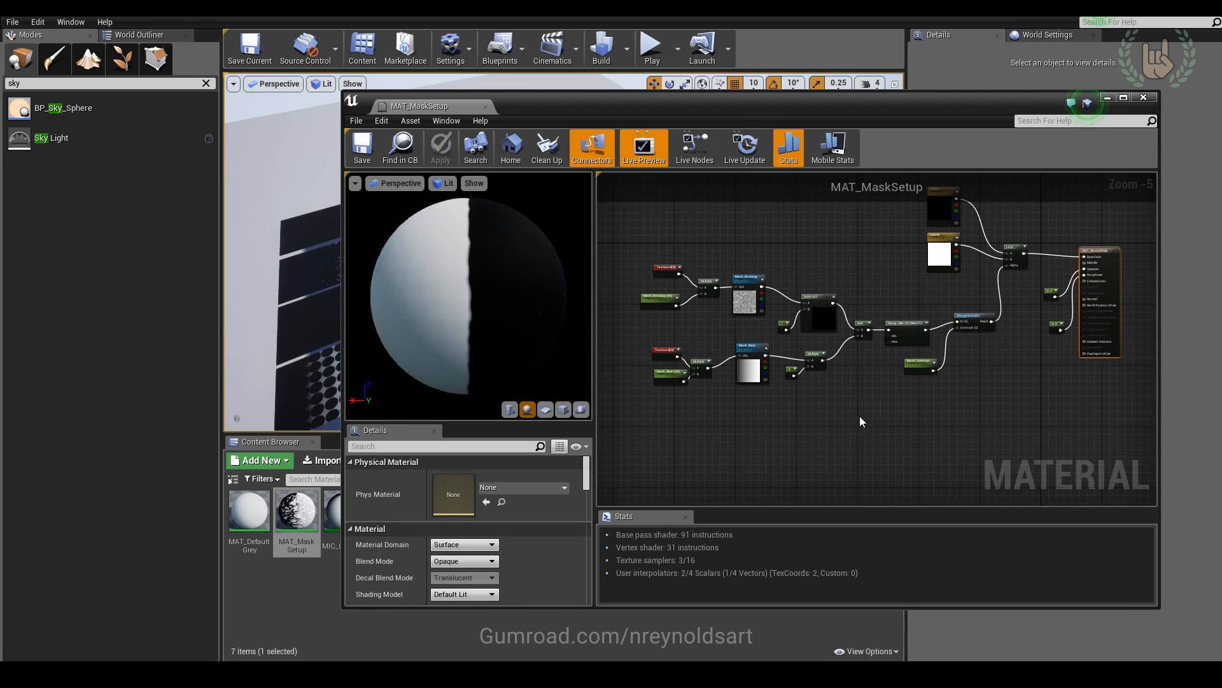
pyautogui.doubleClick(788, 105)
pyautogui.scroll(4, 783, 436)
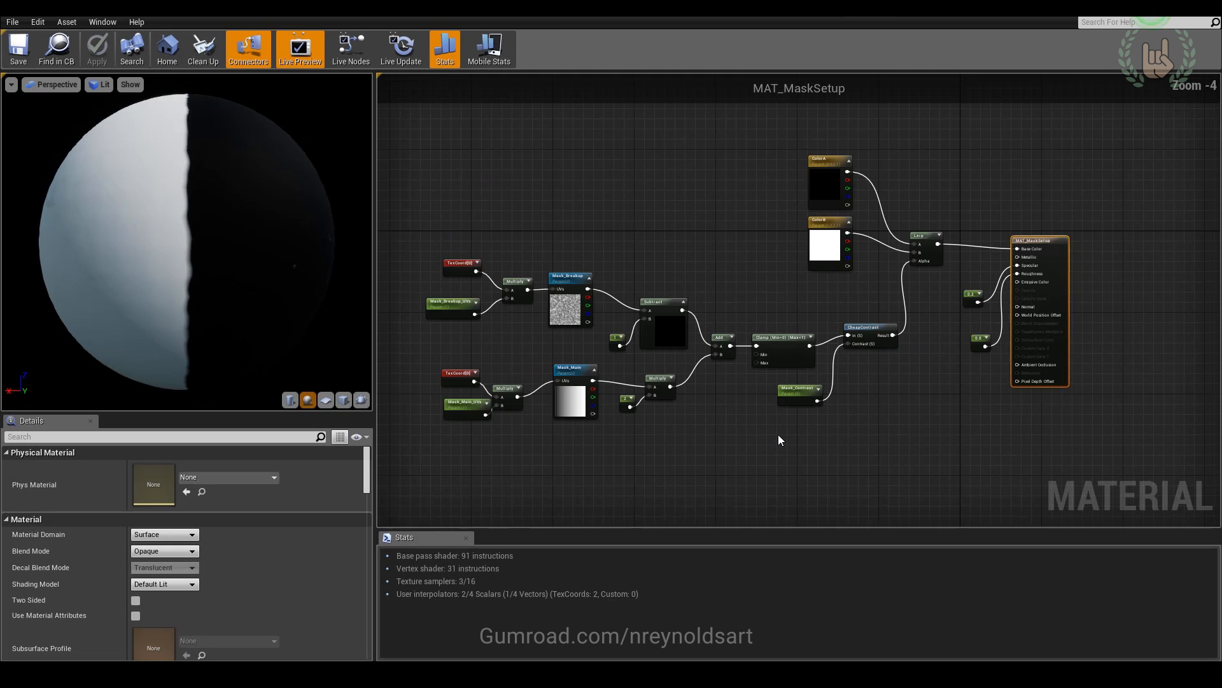
# Inspect the Mask_Breakup and Mask_Main texture parameter nodes and the textures assigned to them
pyautogui.moveTo(815, 437); pyautogui.dragTo(894, 454, button='right')
pyautogui.moveTo(630, 334); pyautogui.dragTo(525, 333, button='right')
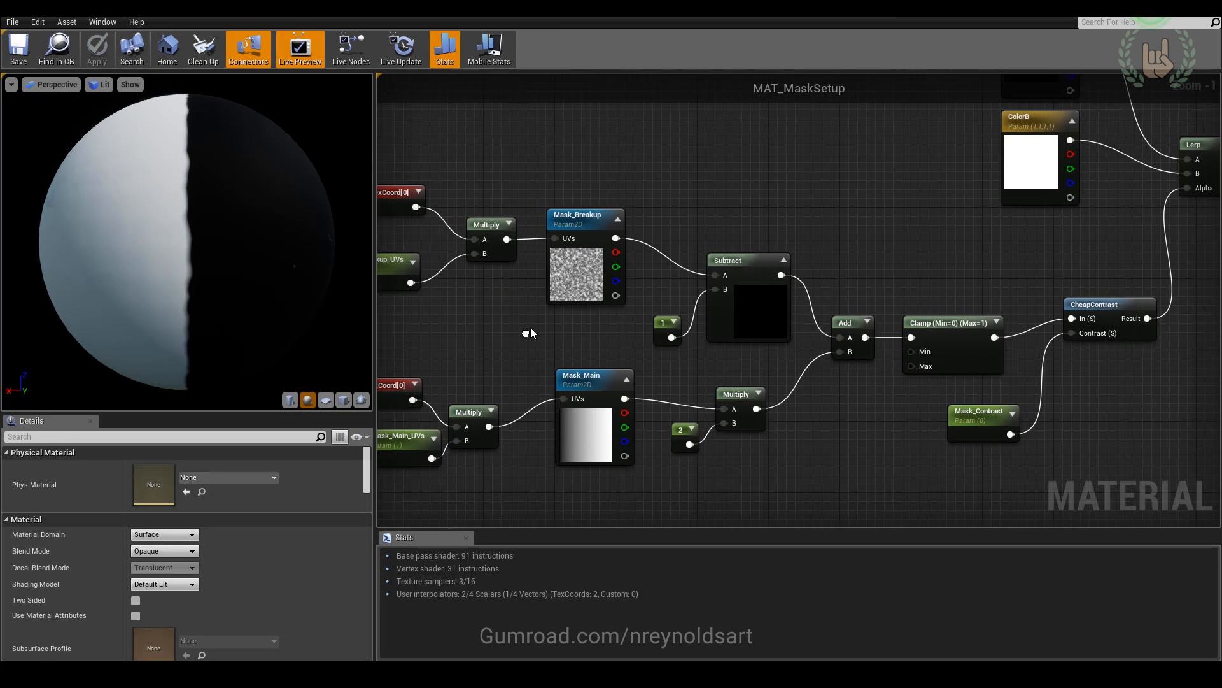
pyautogui.moveTo(568, 277)
pyautogui.mouseDown()
pyautogui.moveTo(589, 243)
pyautogui.moveTo(589, 283)
pyautogui.mouseUp()
pyautogui.moveTo(607, 453); pyautogui.dragTo(607, 462)
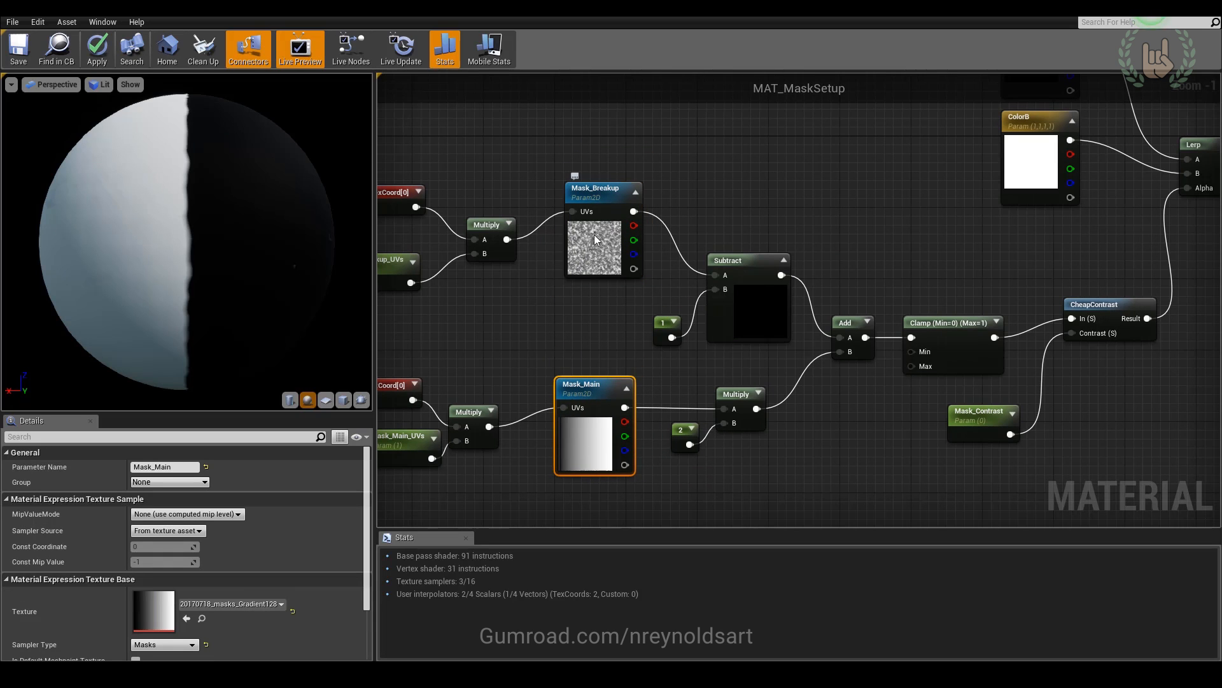
pyautogui.moveTo(603, 233); pyautogui.dragTo(586, 250)
pyautogui.moveTo(652, 261); pyautogui.dragTo(629, 253, button='right')
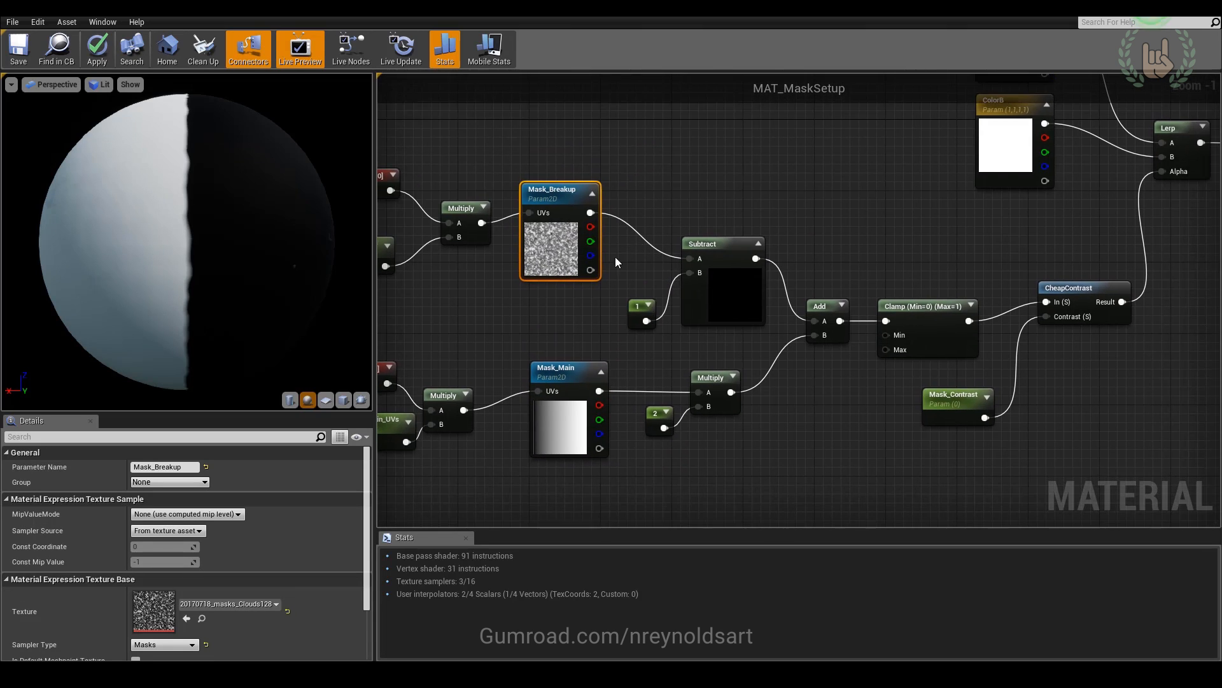
# Examine how Mask_Breakup passes through Subtract and Mask_Main through Multiply before both reach the Add node
pyautogui.moveTo(664, 189); pyautogui.dragTo(518, 155, button='right')
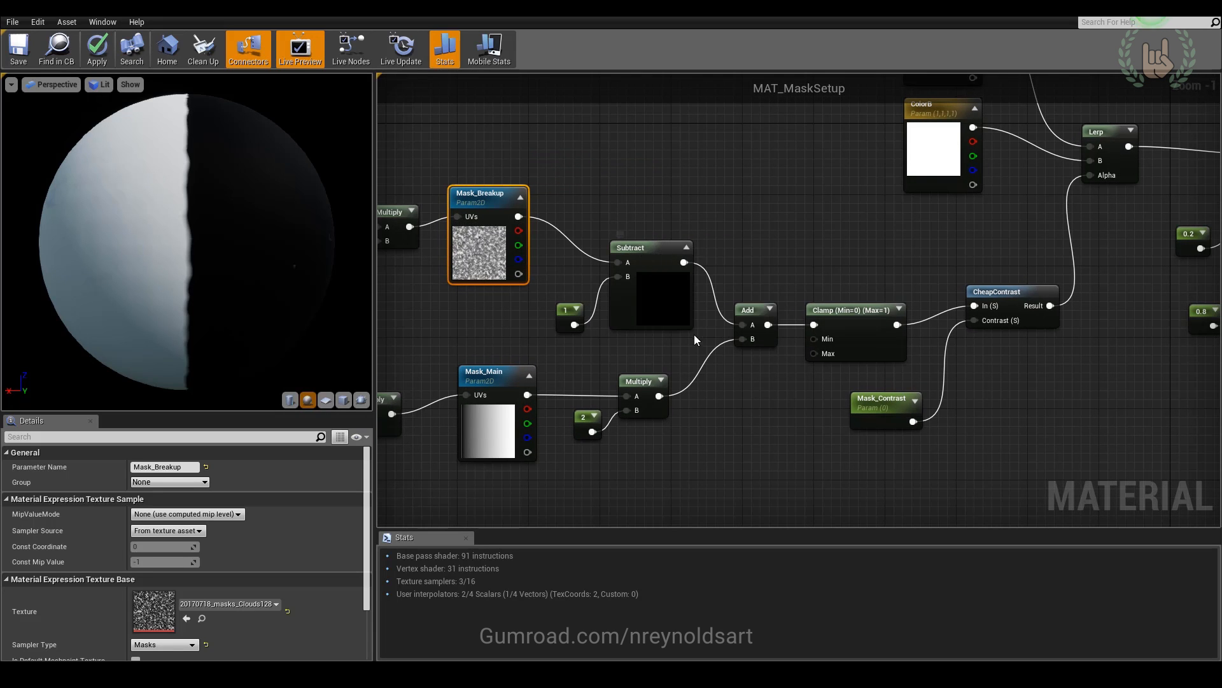
pyautogui.moveTo(700, 341); pyautogui.dragTo(598, 387, button='right')
pyautogui.moveTo(439, 359); pyautogui.dragTo(484, 345, button='right')
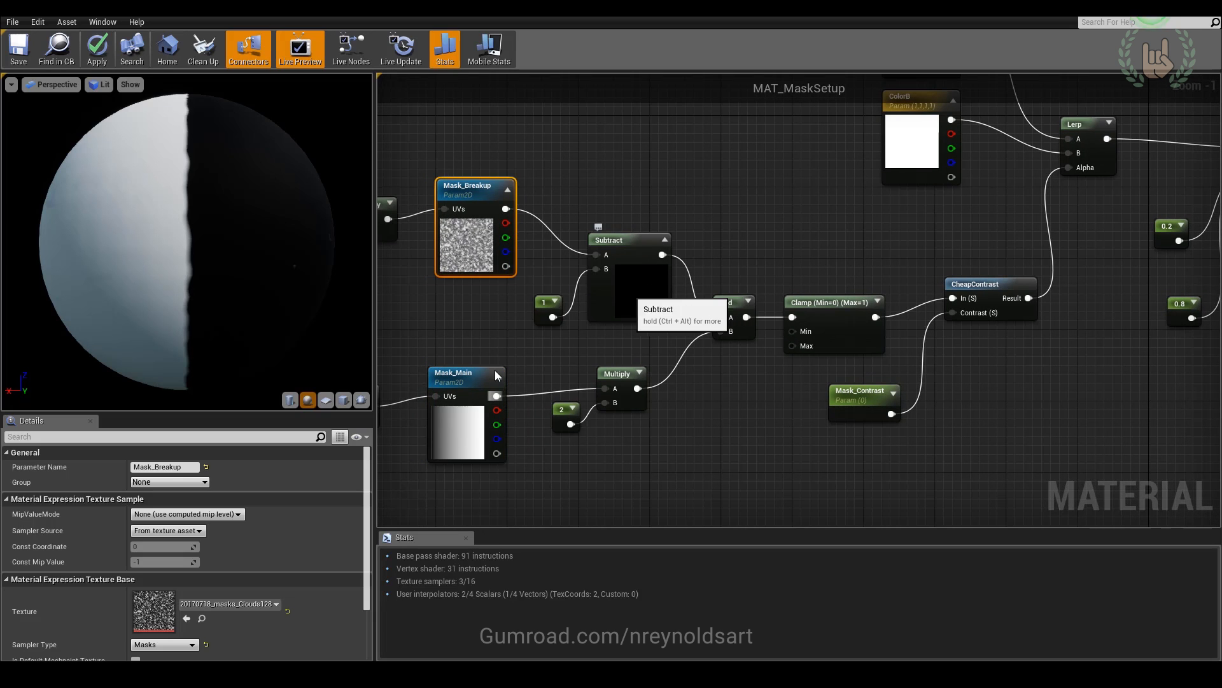
pyautogui.moveTo(473, 452); pyautogui.dragTo(482, 452)
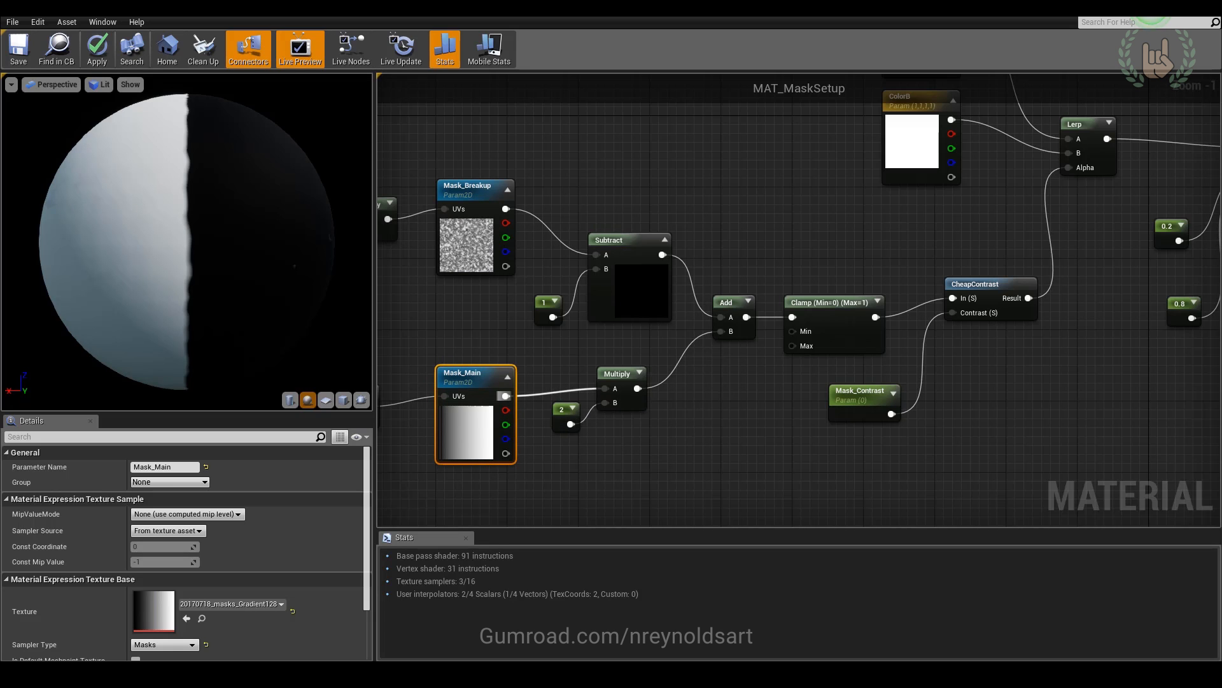
pyautogui.moveTo(693, 346); pyautogui.dragTo(678, 399, button='right')
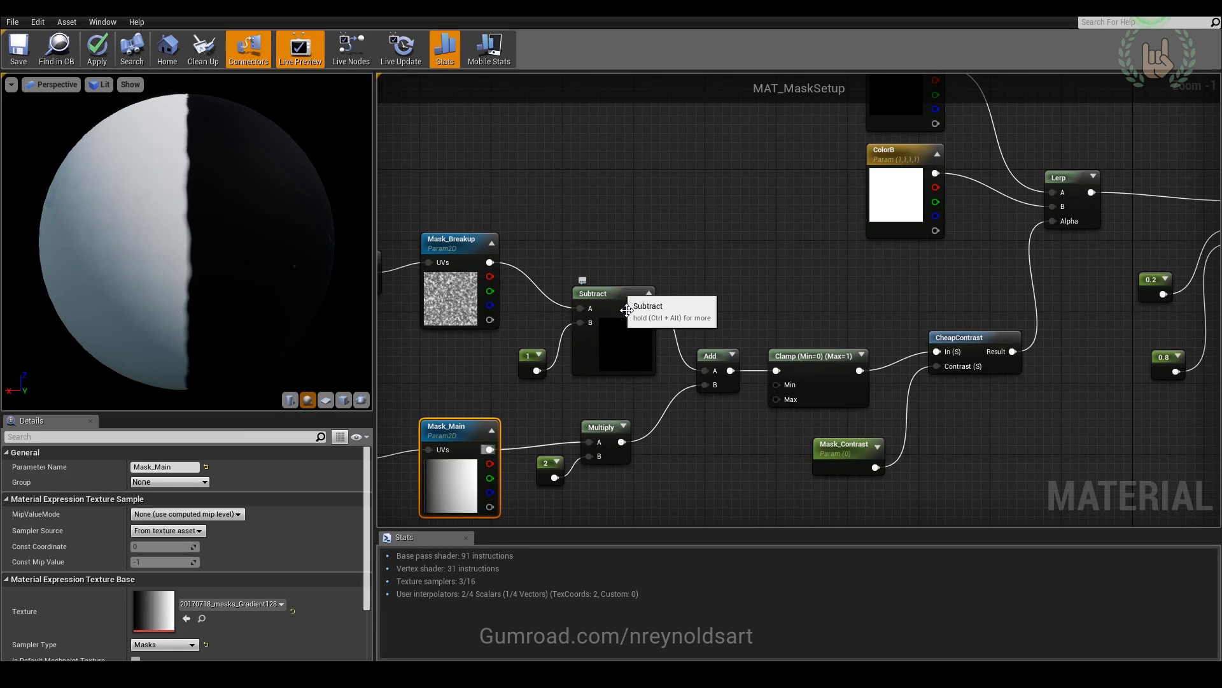
pyautogui.moveTo(731, 385); pyautogui.dragTo(716, 359, button='right')
pyautogui.moveTo(830, 395); pyautogui.dragTo(977, 363, button='right')
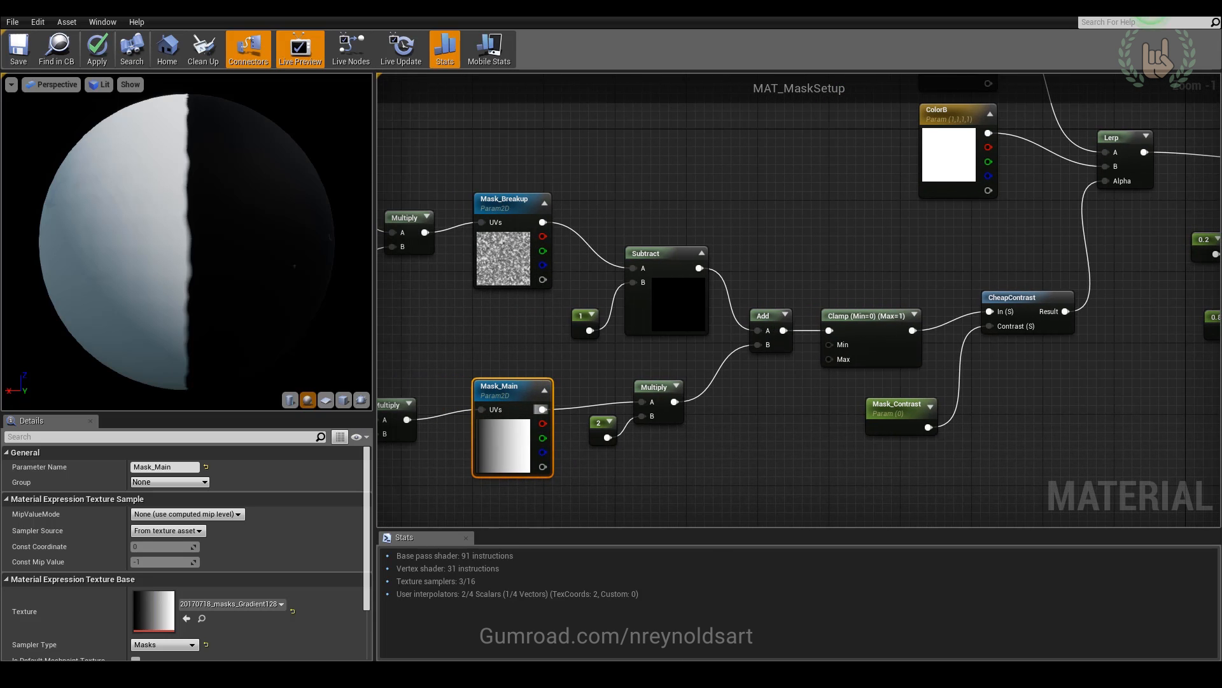
pyautogui.moveTo(799, 358); pyautogui.dragTo(766, 397, button='right')
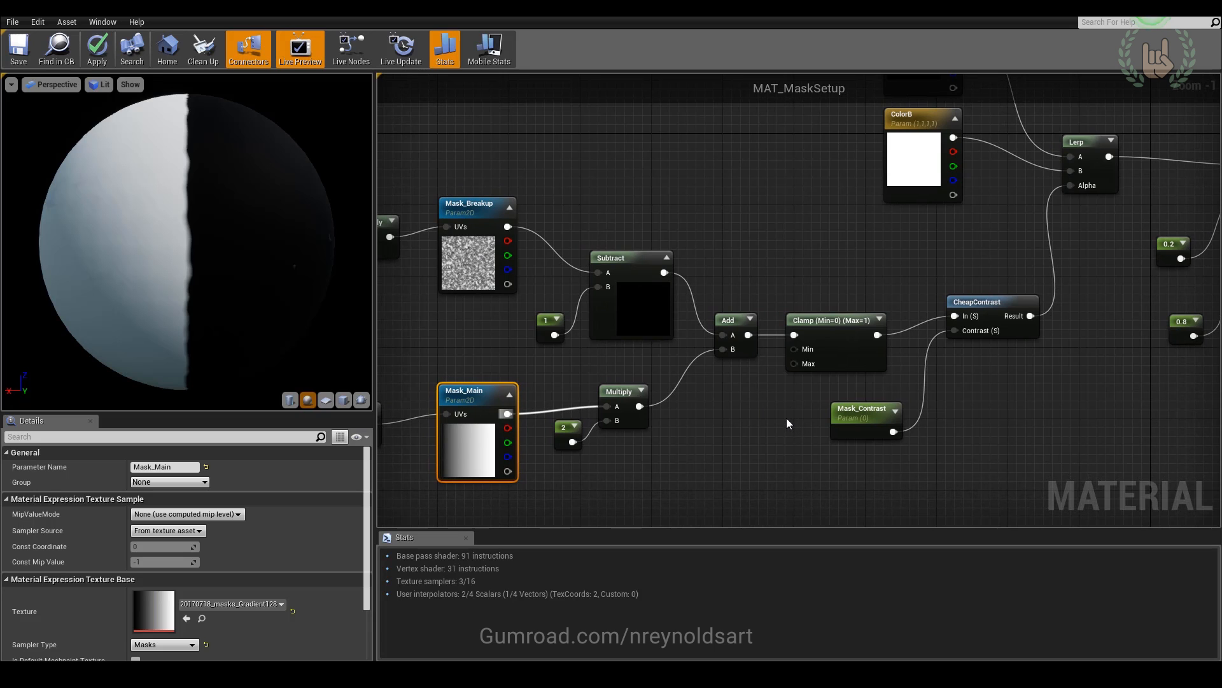
pyautogui.moveTo(843, 402); pyautogui.dragTo(748, 413, button='right')
pyautogui.moveTo(689, 375); pyautogui.dragTo(736, 380, button='right')
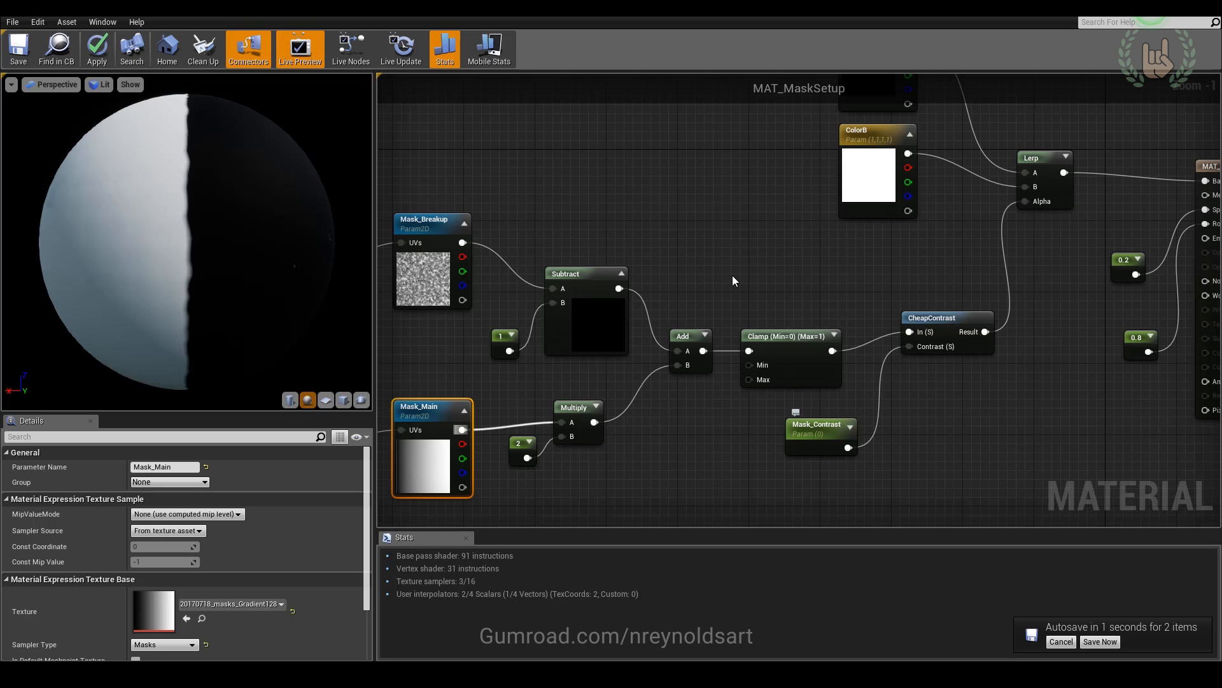
# Trace the combined mask from Add through Clamp and CheapContrast to the Lerp between ColorA and ColorB
pyautogui.moveTo(822, 340); pyautogui.dragTo(822, 331)
pyautogui.moveTo(908, 399); pyautogui.dragTo(945, 409, button='right')
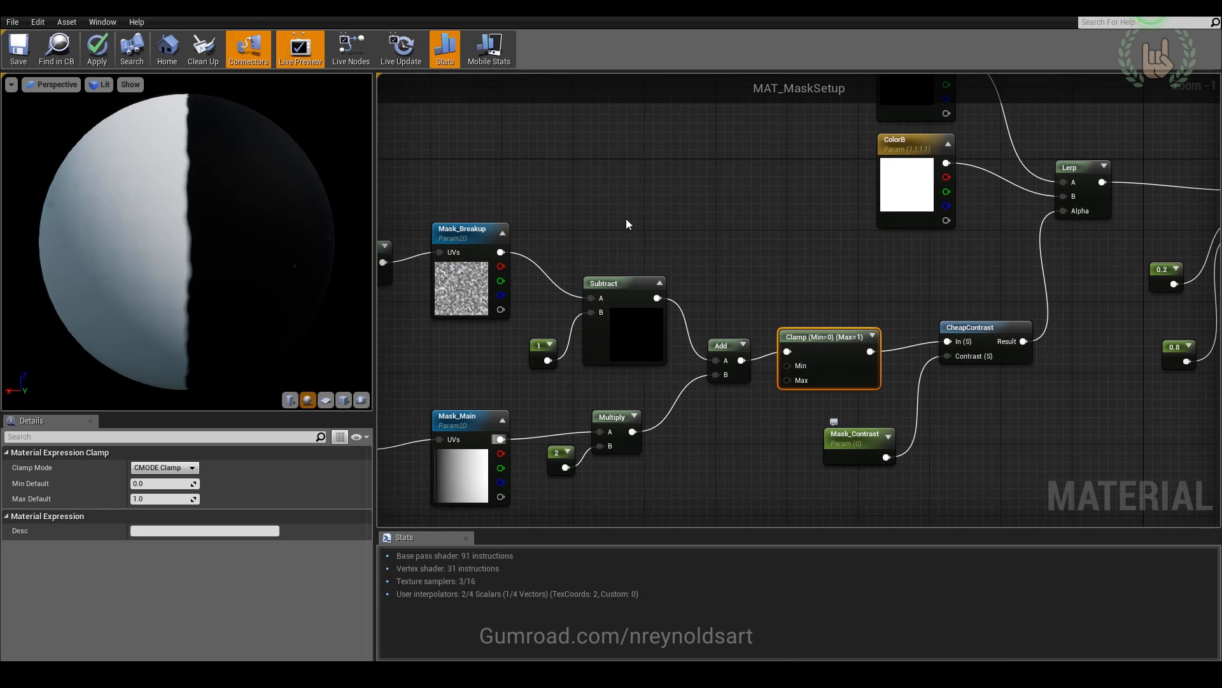
pyautogui.click(487, 283)
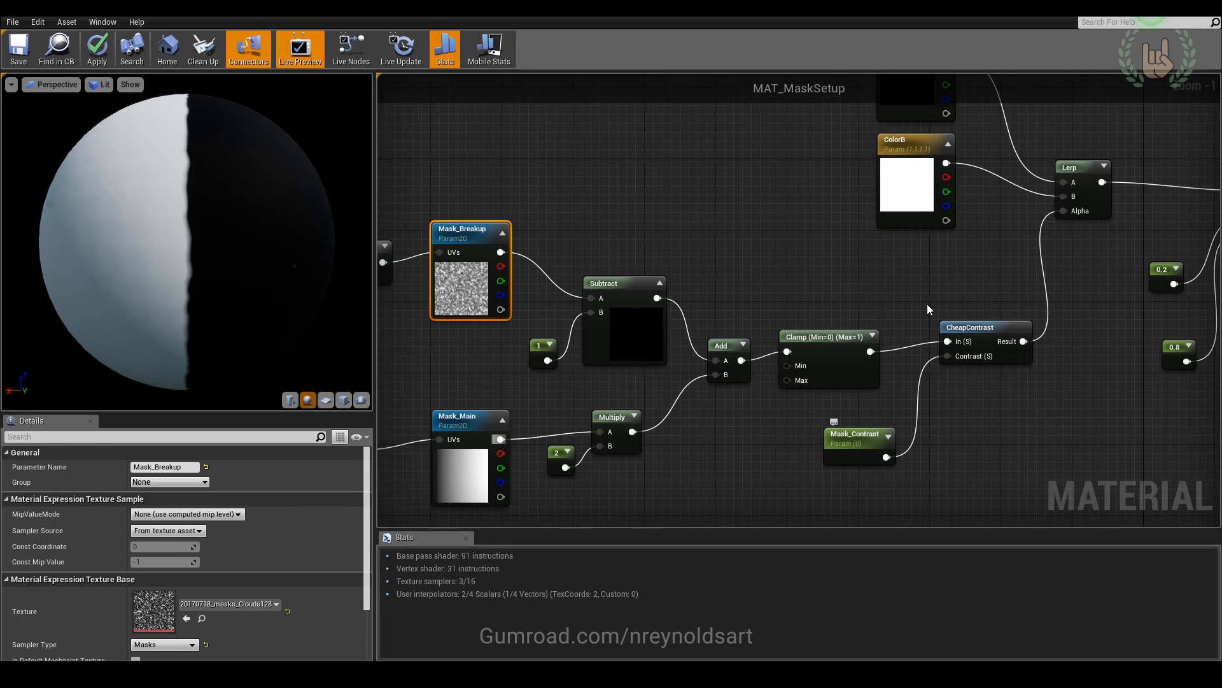
pyautogui.moveTo(925, 307); pyautogui.dragTo(935, 291, button='right')
pyautogui.click(733, 319)
pyautogui.moveTo(736, 331); pyautogui.dragTo(736, 322)
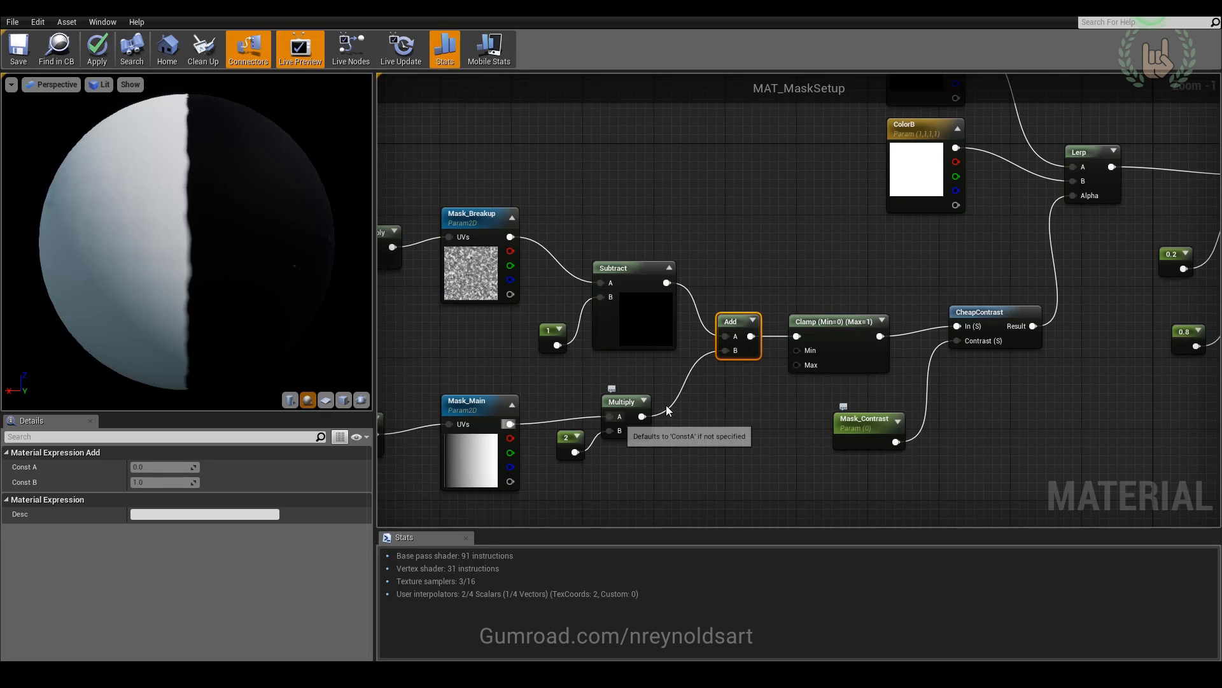
pyautogui.moveTo(787, 391); pyautogui.dragTo(704, 384, button='right')
pyautogui.click(774, 329)
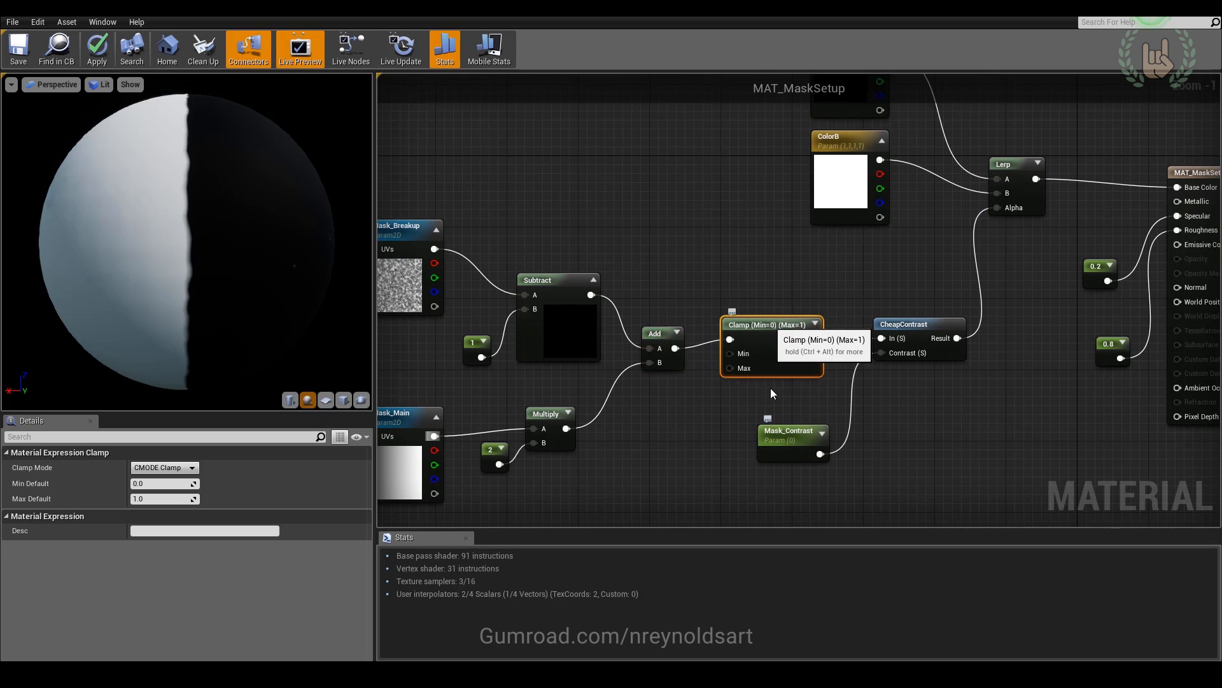
pyautogui.moveTo(798, 316); pyautogui.dragTo(690, 335, button='right')
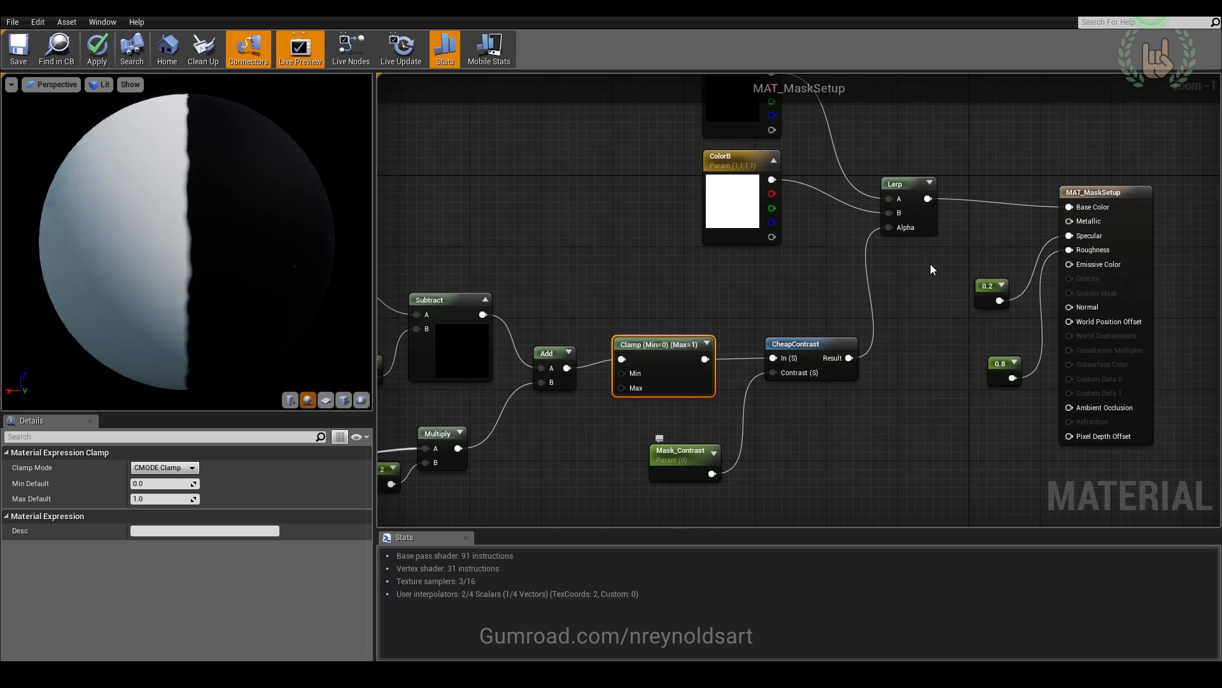
pyautogui.moveTo(904, 257); pyautogui.dragTo(886, 300, button='right')
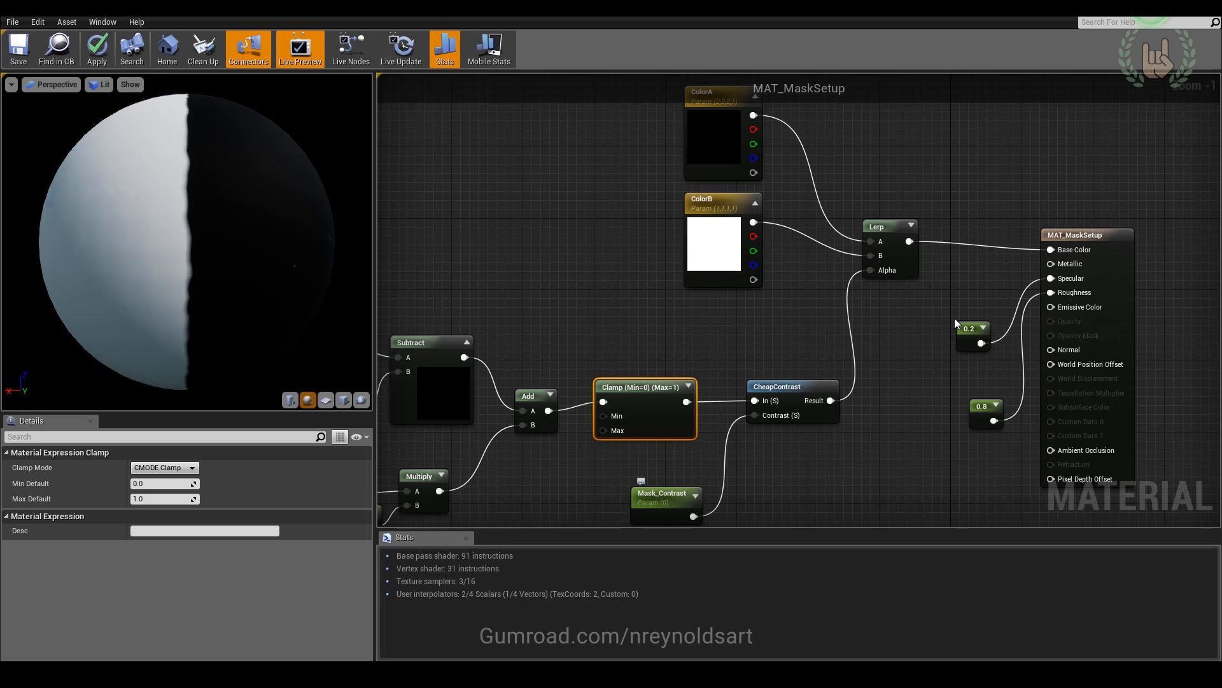
# Inspect the Mask_Breakup_UVs and Mask_Main_UVs scalar parameters that multiply the texture coordinates
pyautogui.moveTo(584, 466); pyautogui.dragTo(946, 406, button='right')
pyautogui.moveTo(559, 338); pyautogui.dragTo(573, 303, button='right')
pyautogui.moveTo(442, 266); pyautogui.dragTo(459, 267)
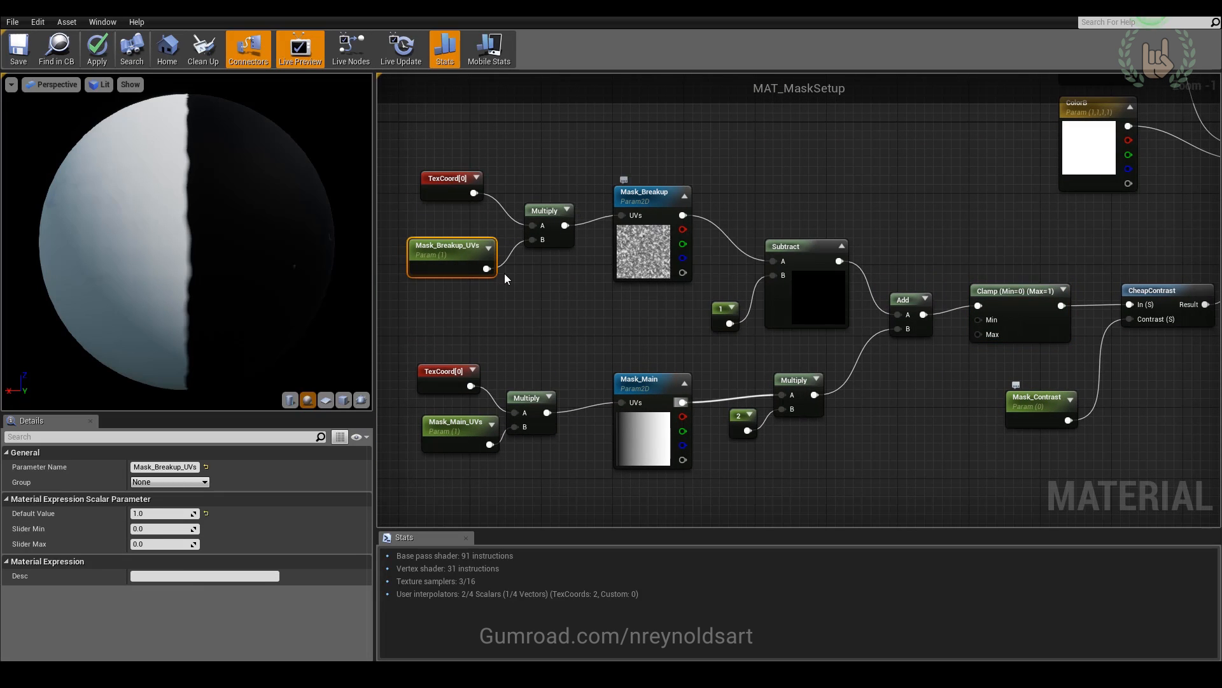
pyautogui.moveTo(548, 406); pyautogui.dragTo(520, 417, button='right')
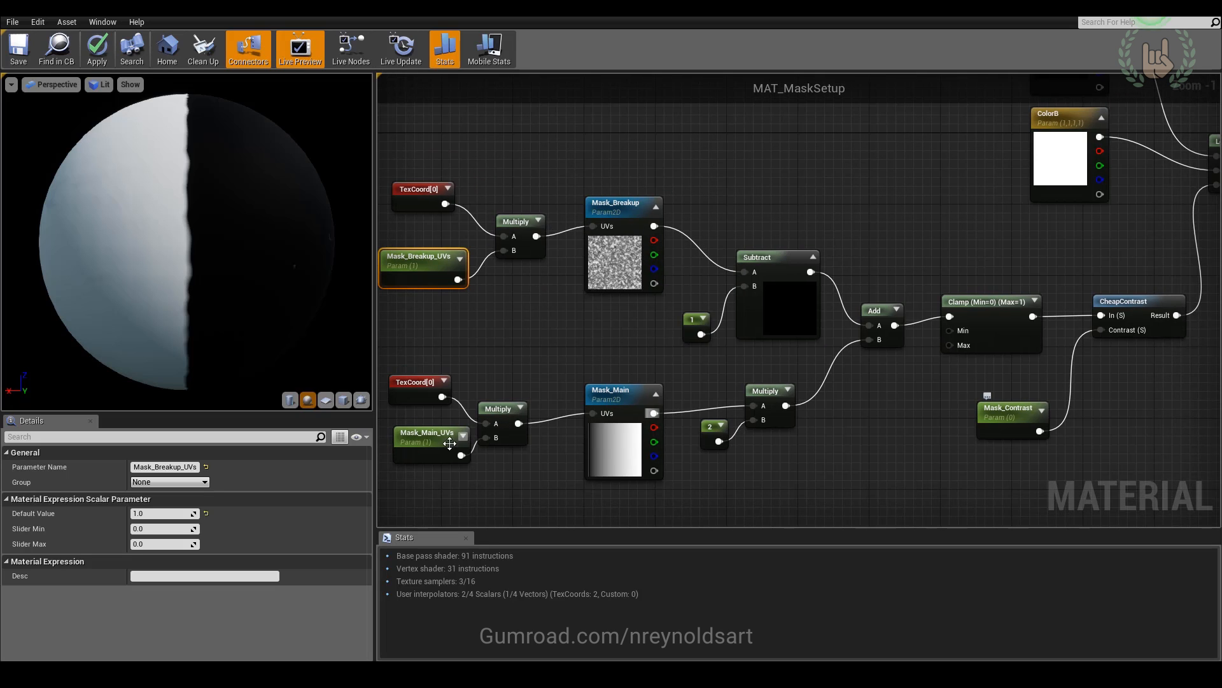
pyautogui.moveTo(423, 439); pyautogui.dragTo(411, 450)
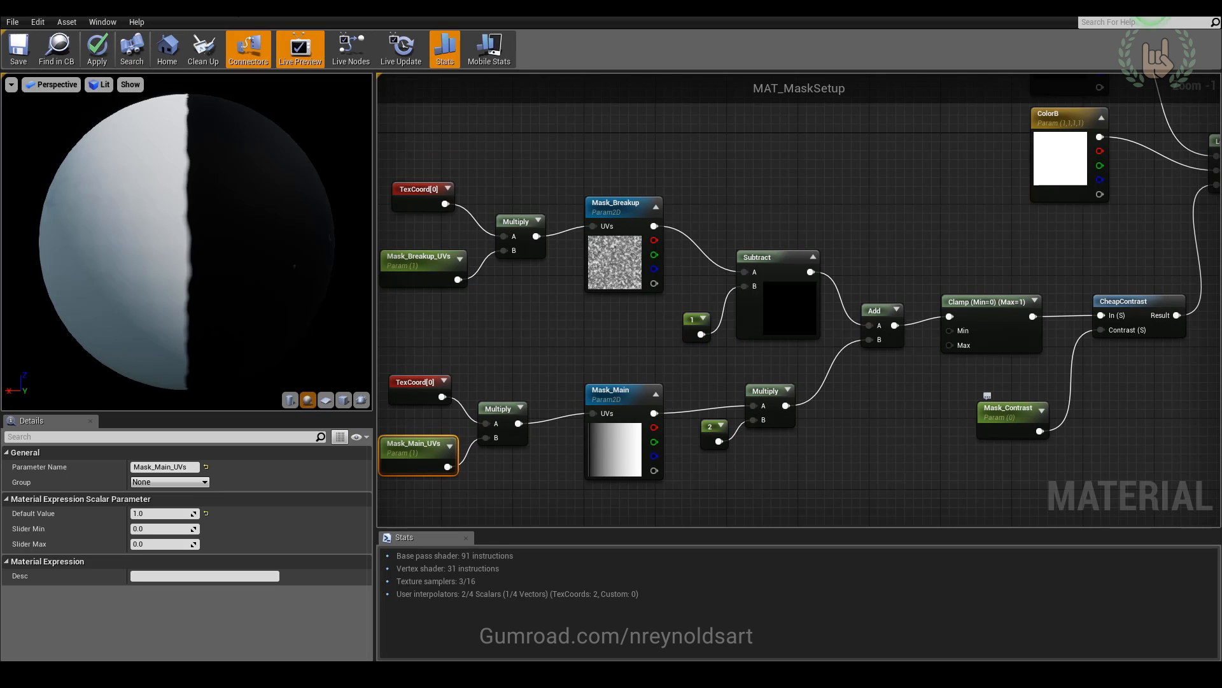
# Close the MAT_MaskSetup material editor and clear the asset selection in the Materials folder
pyautogui.click(89, 9)
pyautogui.click(717, 373)
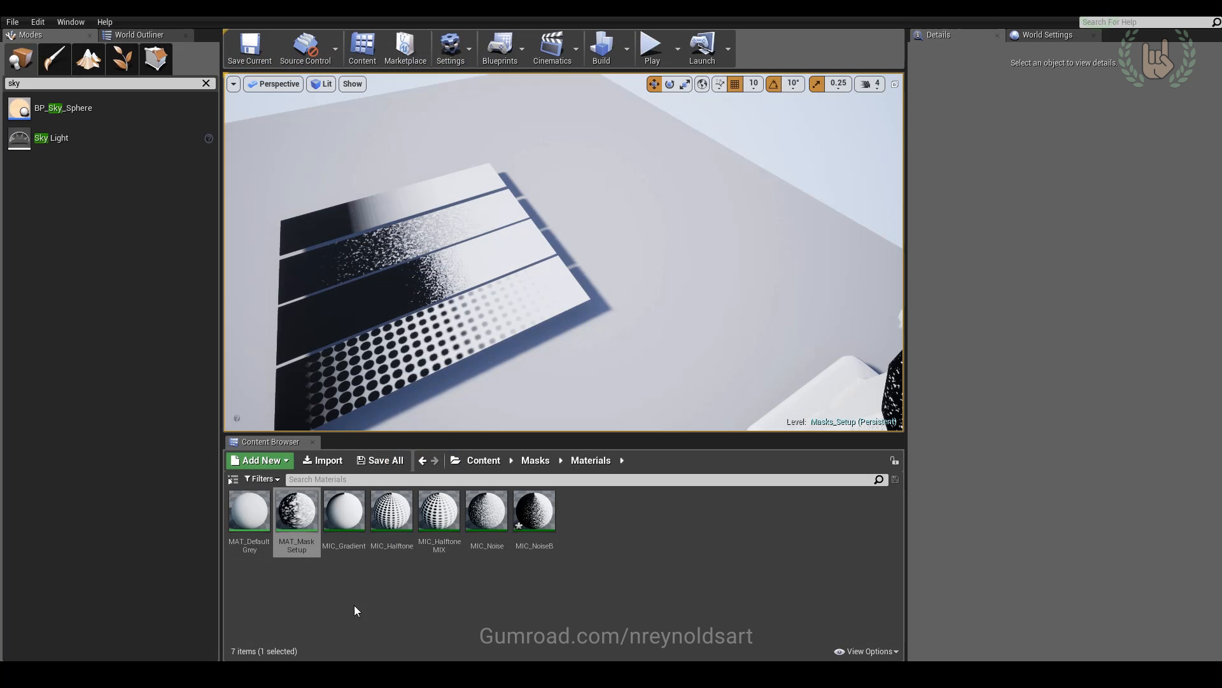
pyautogui.click(355, 610)
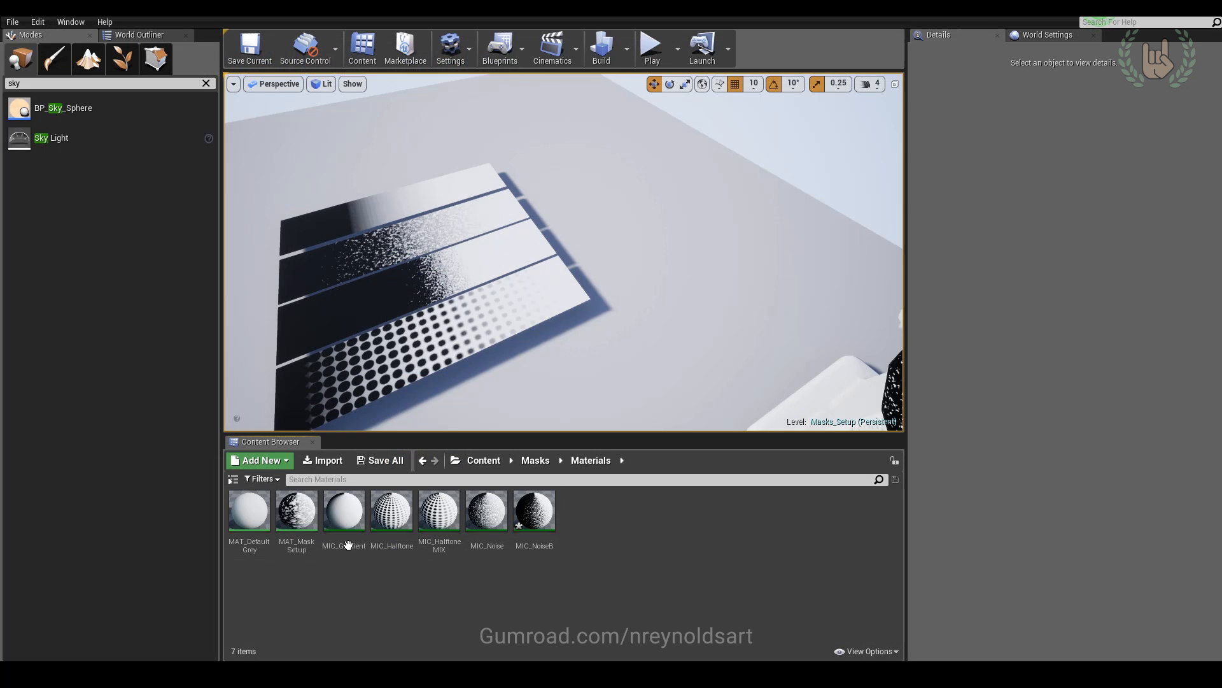
# Open the MIC_Gradient material instance, fit its window beside the mask strips and widen its parameter area
pyautogui.doubleClick(357, 513)
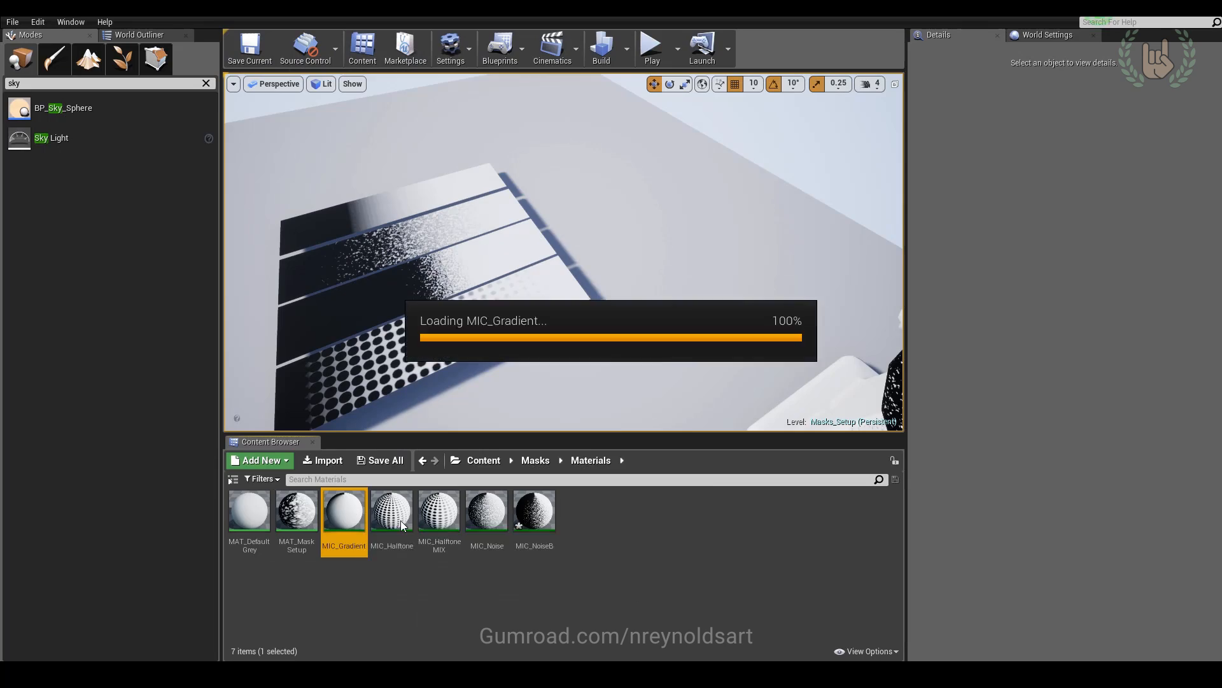
pyautogui.moveTo(440, 7); pyautogui.dragTo(758, 54)
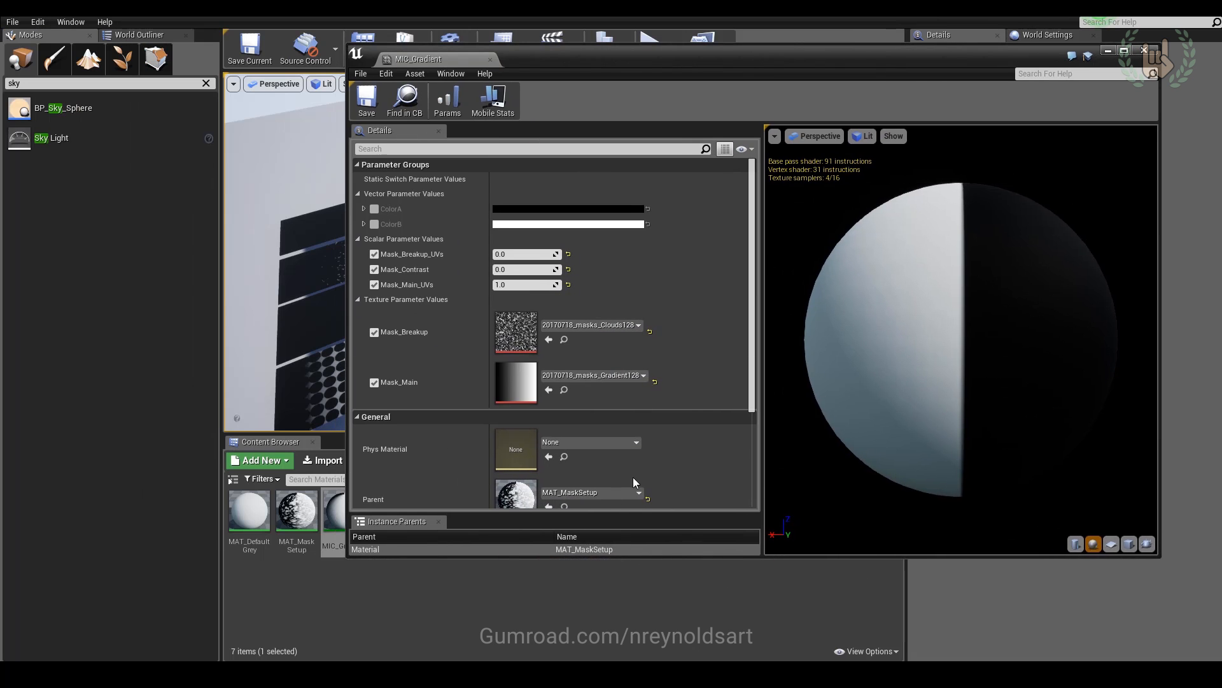
pyautogui.moveTo(348, 559); pyautogui.dragTo(713, 545)
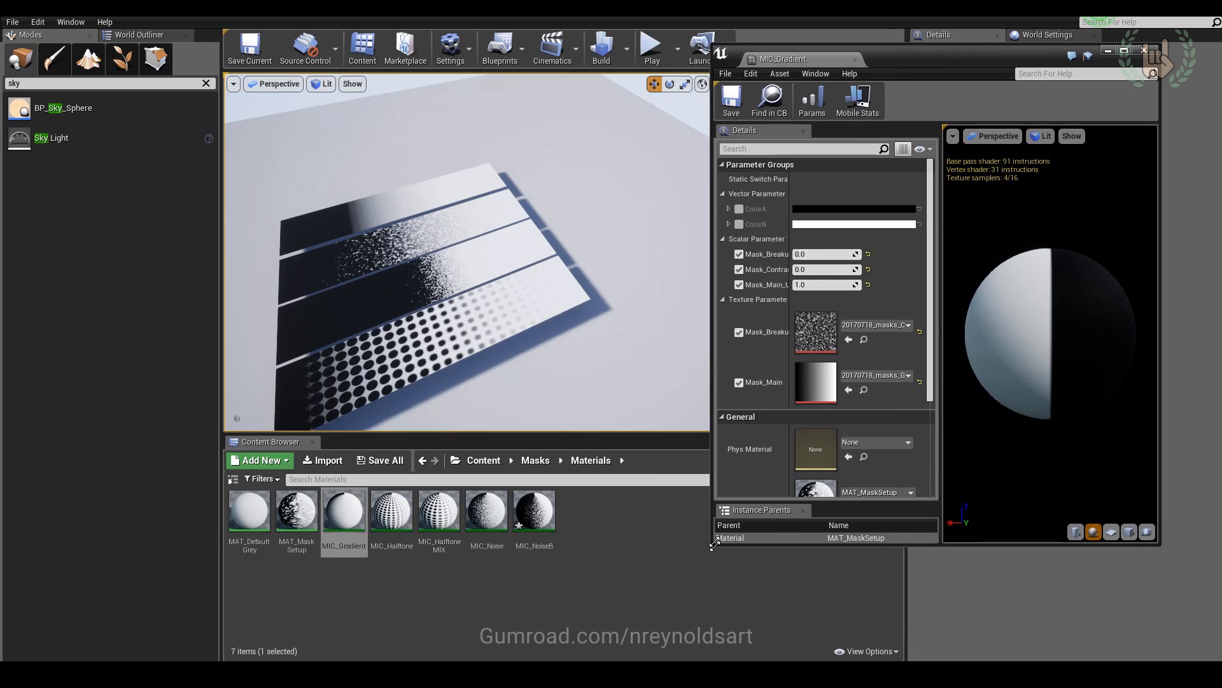
pyautogui.moveTo(946, 256); pyautogui.dragTo(1039, 274)
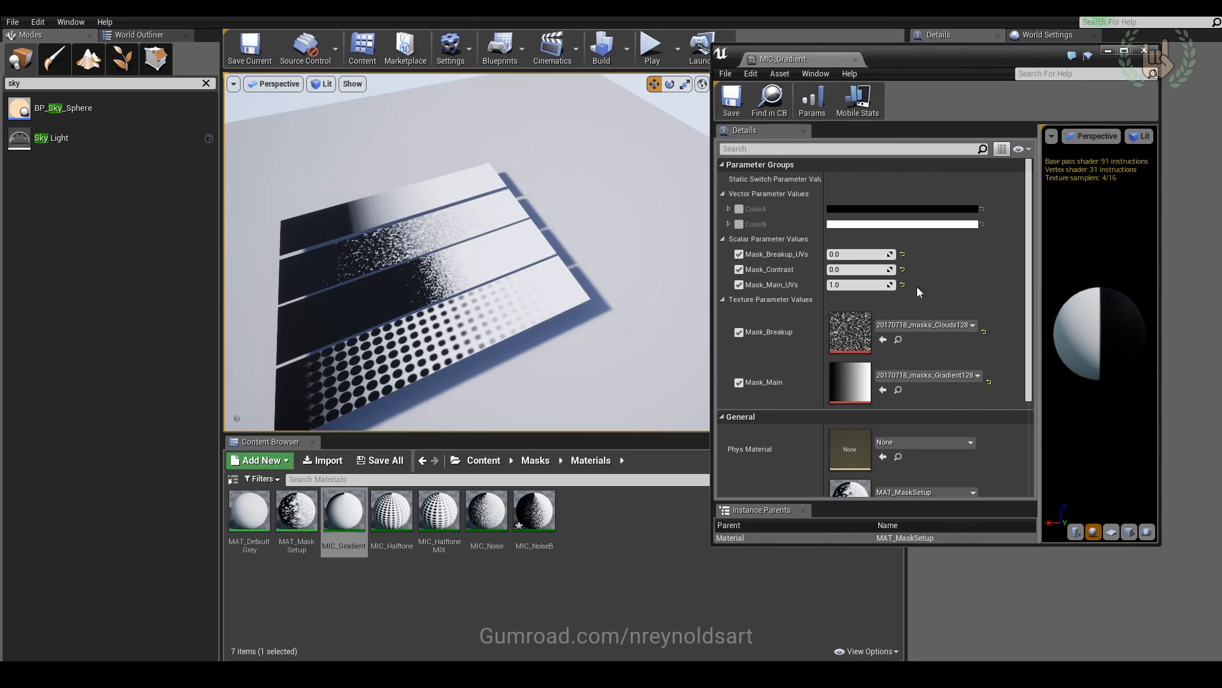
# Override ColorA of MIC_Gradient with a muted blue, sRGB hex 555C89FF
pyautogui.moveTo(540, 355); pyautogui.dragTo(576, 376, button='right')
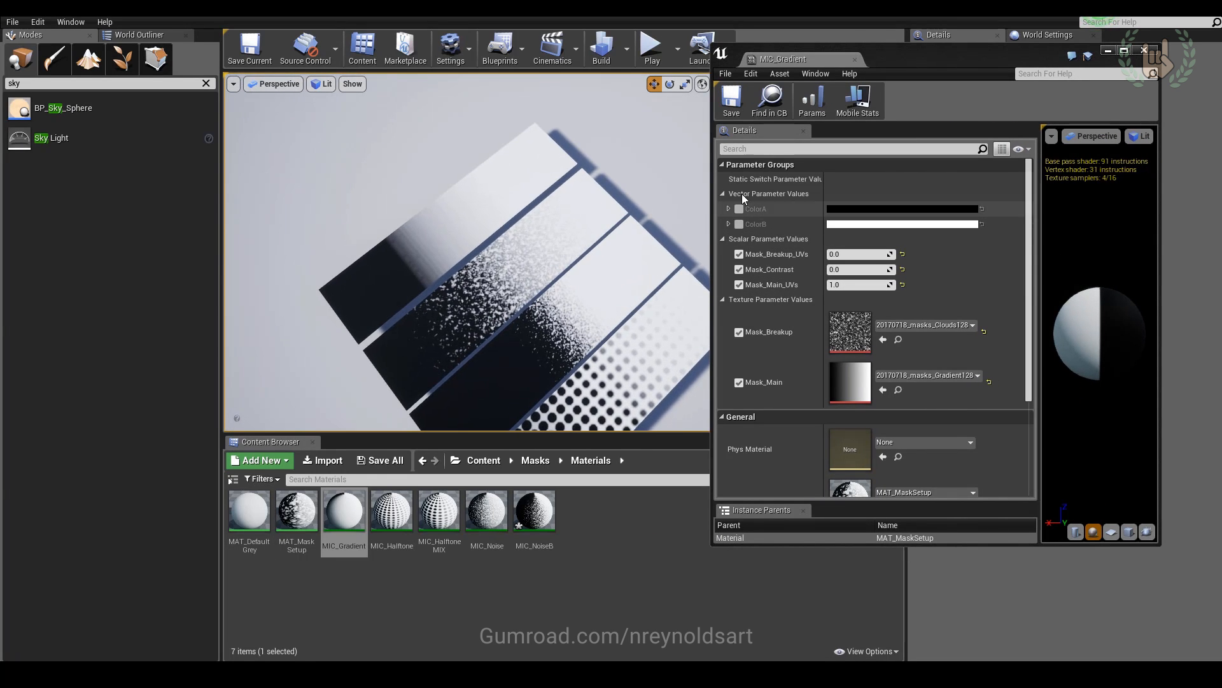
pyautogui.click(739, 209)
pyautogui.click(880, 208)
pyautogui.click(932, 283)
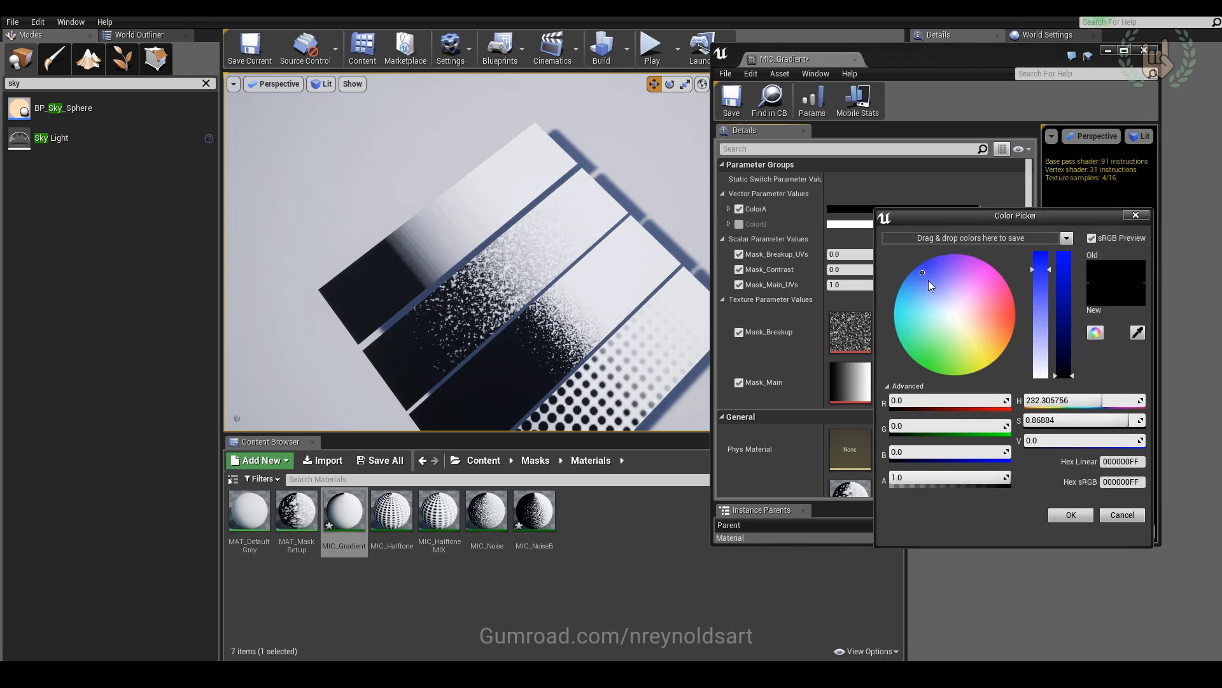
pyautogui.moveTo(1065, 300); pyautogui.dragTo(1074, 344)
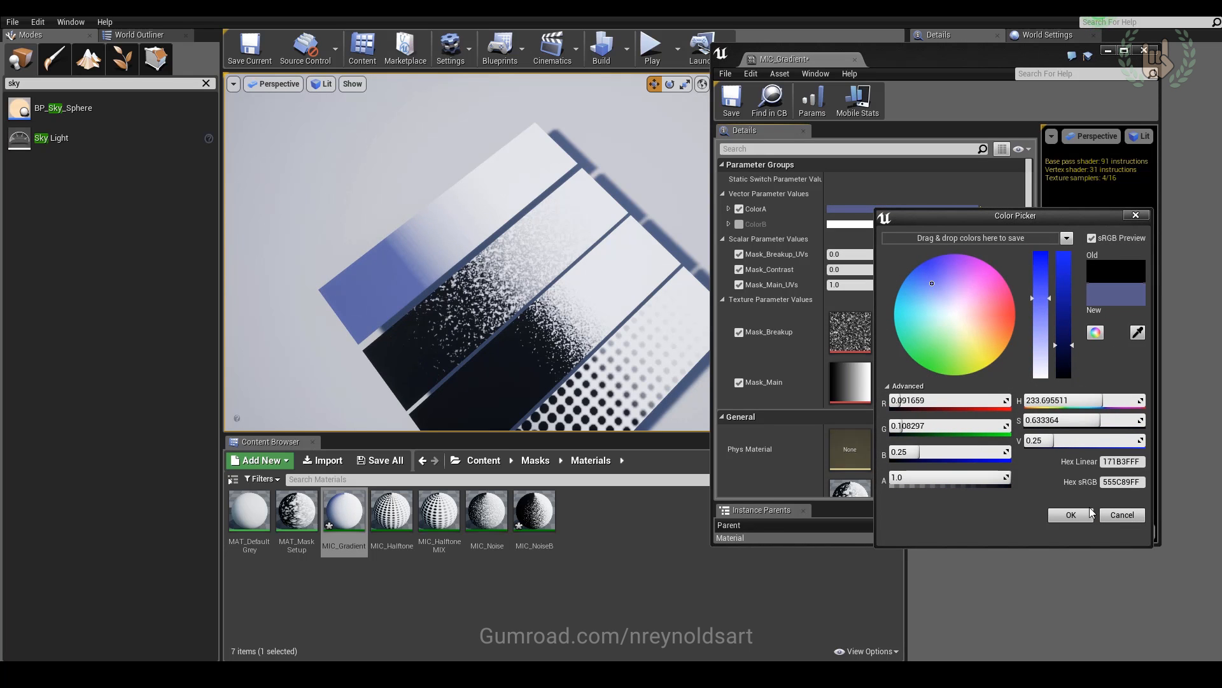
# Override ColorB of MIC_Gradient with a light peach orange
pyautogui.click(740, 224)
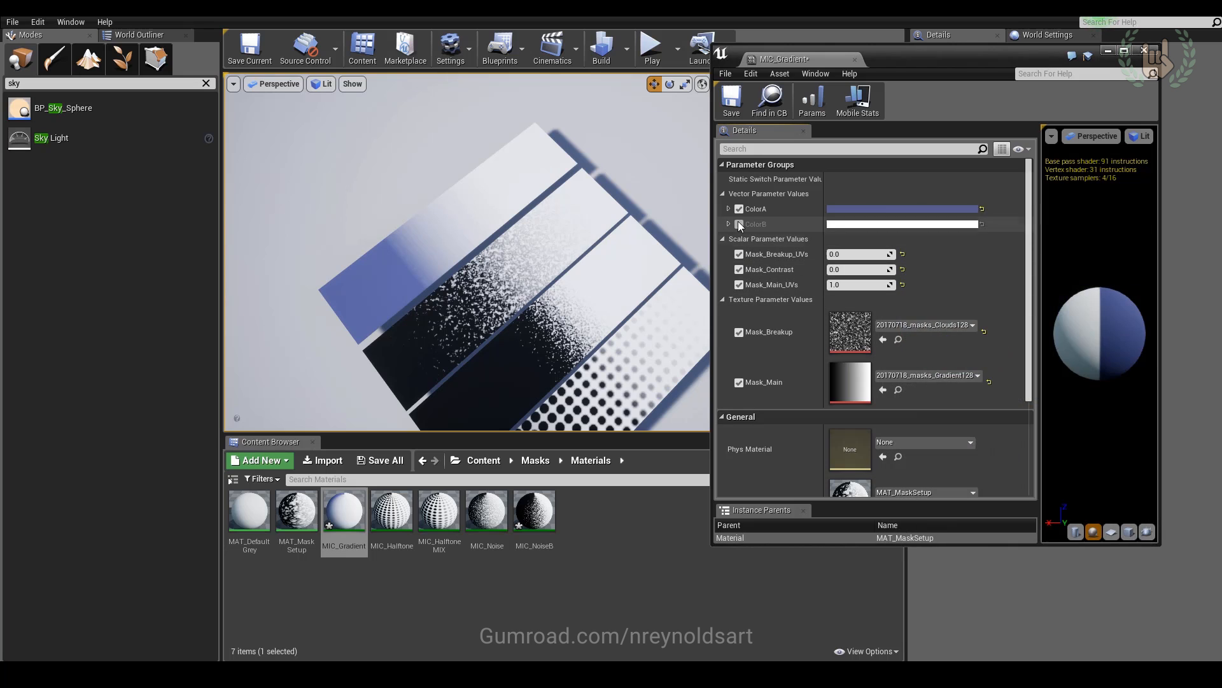
pyautogui.click(868, 225)
pyautogui.moveTo(967, 324); pyautogui.dragTo(957, 351)
pyautogui.moveTo(1030, 318); pyautogui.dragTo(1029, 302)
pyautogui.click(1041, 527)
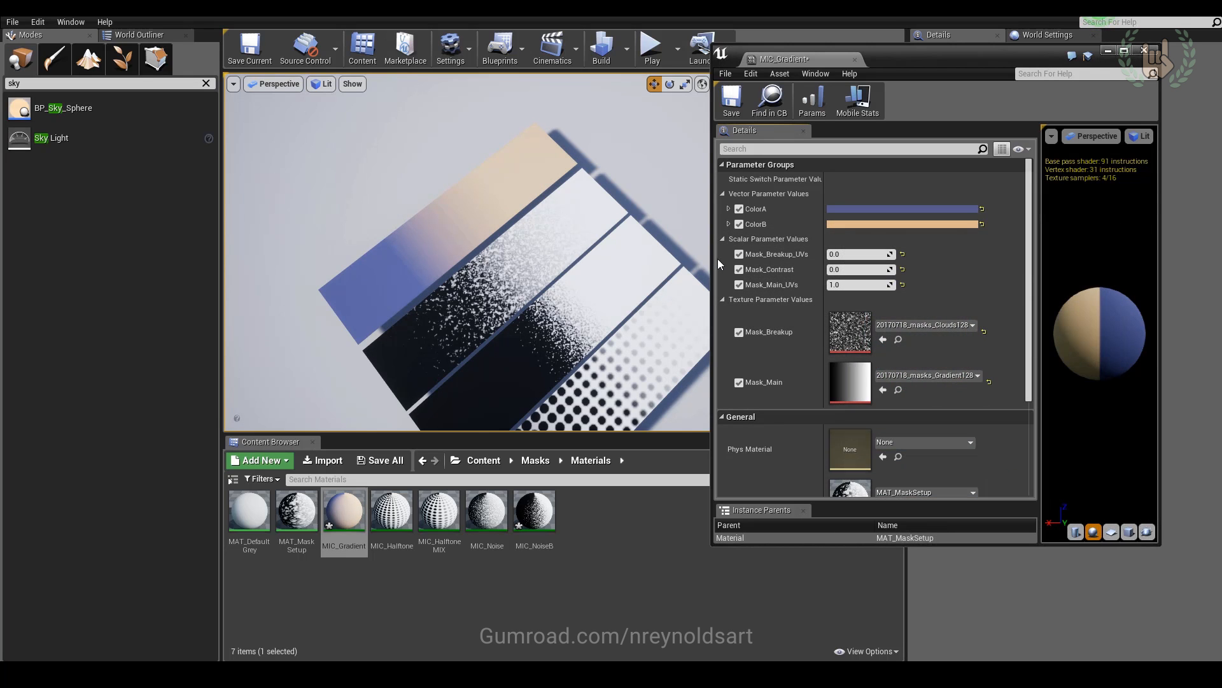
# Raise Mask_Breakup_UVs of MIC_Gradient to about 4.08 and inspect the noise breakup on its strip up close
pyautogui.click(743, 253)
pyautogui.click(743, 253)
pyautogui.click(743, 254)
pyautogui.click(743, 253)
pyautogui.moveTo(853, 253); pyautogui.dragTo(917, 254)
pyautogui.moveTo(468, 255); pyautogui.dragTo(492, 262, button='right')
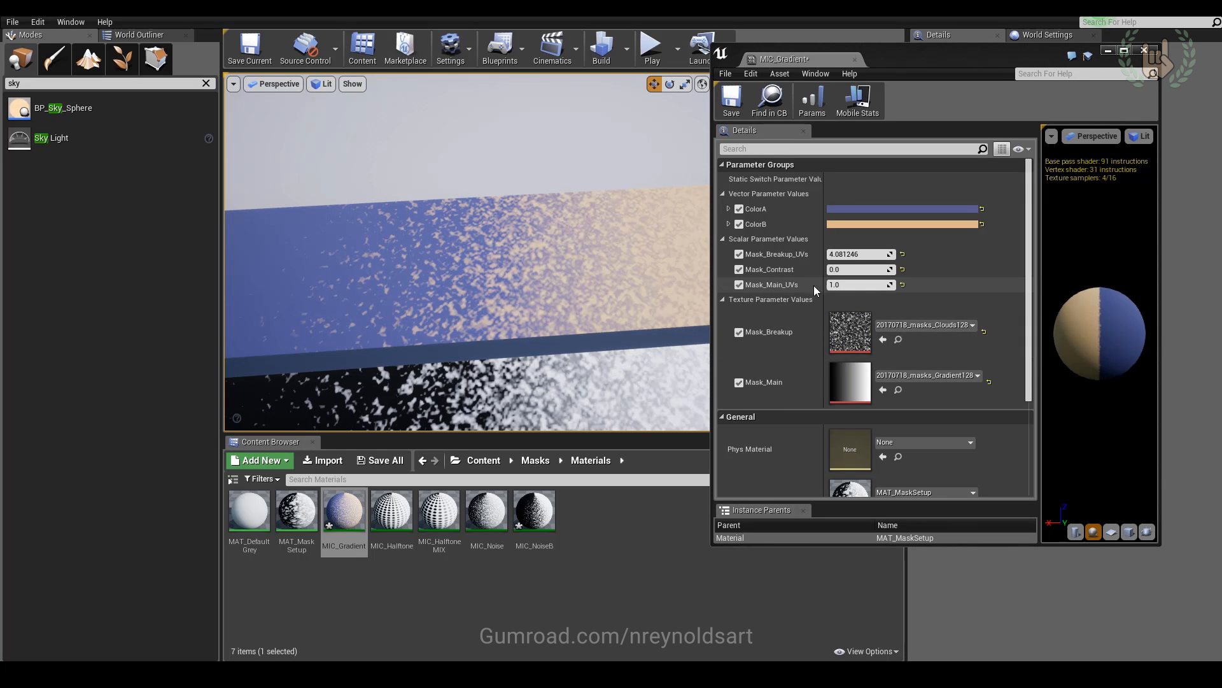
# Try a different Mask_Main_UVs value on MIC_Gradient, then restore it to 1.0
pyautogui.moveTo(859, 285); pyautogui.dragTo(904, 285)
pyautogui.moveTo(573, 306); pyautogui.dragTo(611, 300, button='right')
pyautogui.moveTo(856, 285)
pyautogui.mouseDown()
pyautogui.moveTo(891, 285)
pyautogui.moveTo(857, 286)
pyautogui.mouseUp()
pyautogui.press('Return')
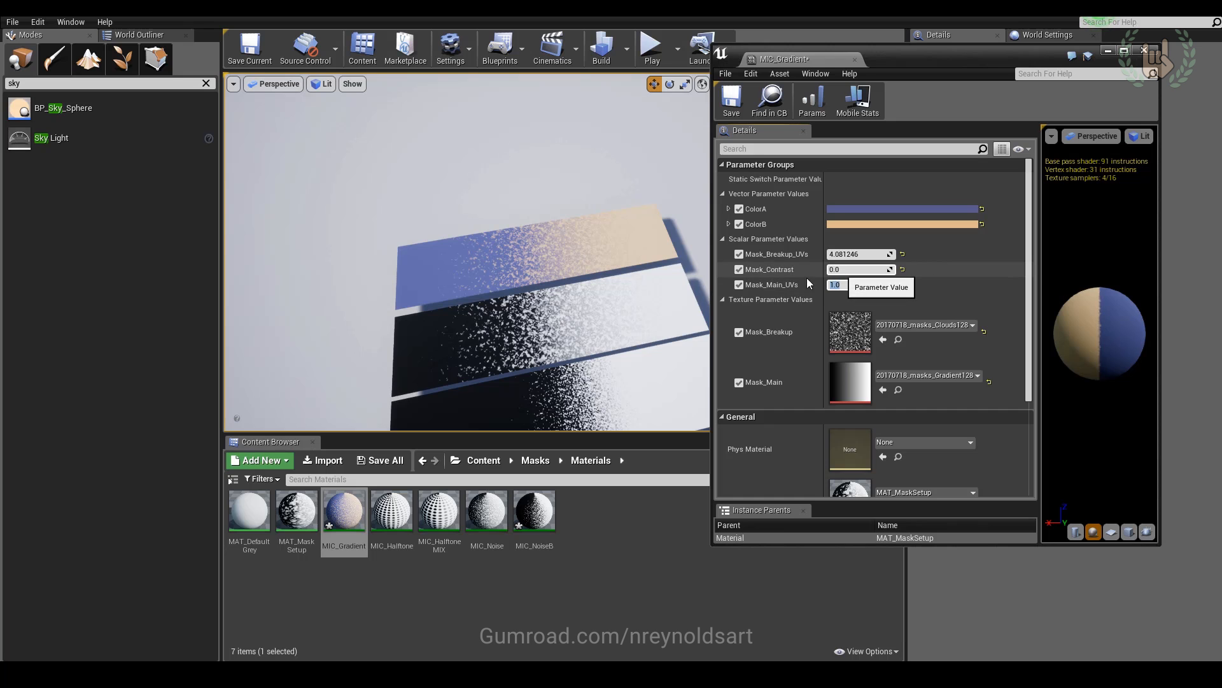
# Set Mask_Breakup_UVs of MIC_Gradient to 2, inspect the strip up close, and reduce the value to 1
pyautogui.click(863, 254)
pyautogui.write('2')
pyautogui.press('Return')
pyautogui.moveTo(559, 319); pyautogui.dragTo(643, 308, button='right')
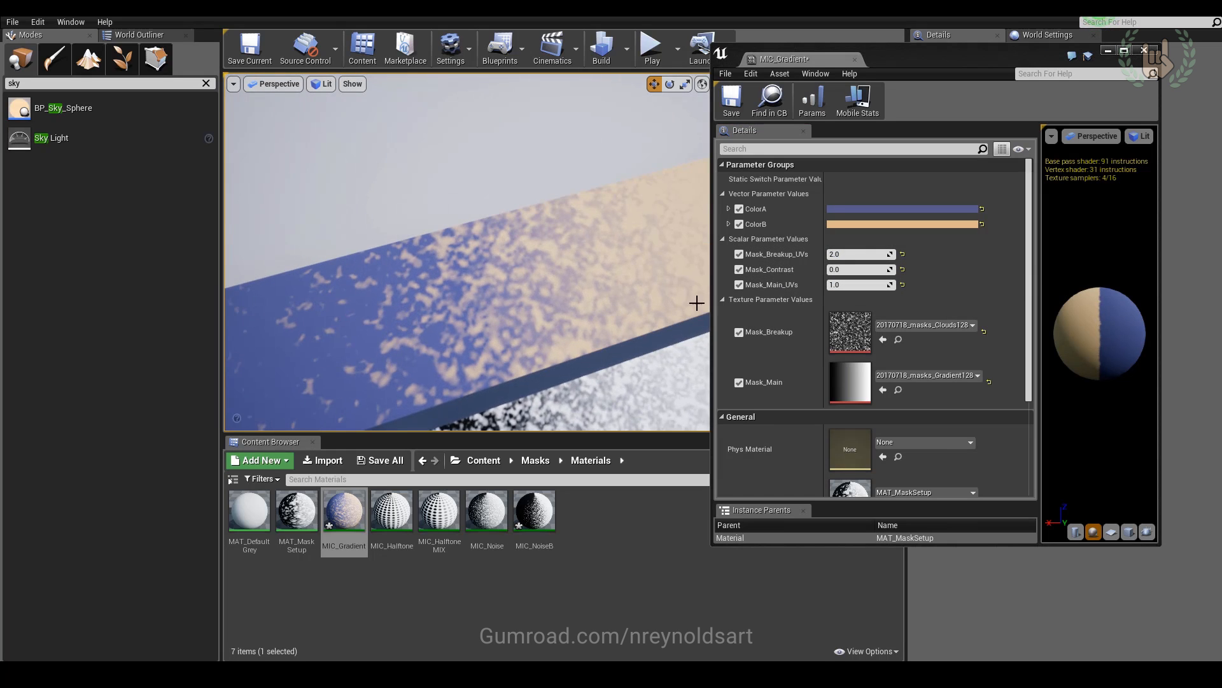
pyautogui.click(849, 254)
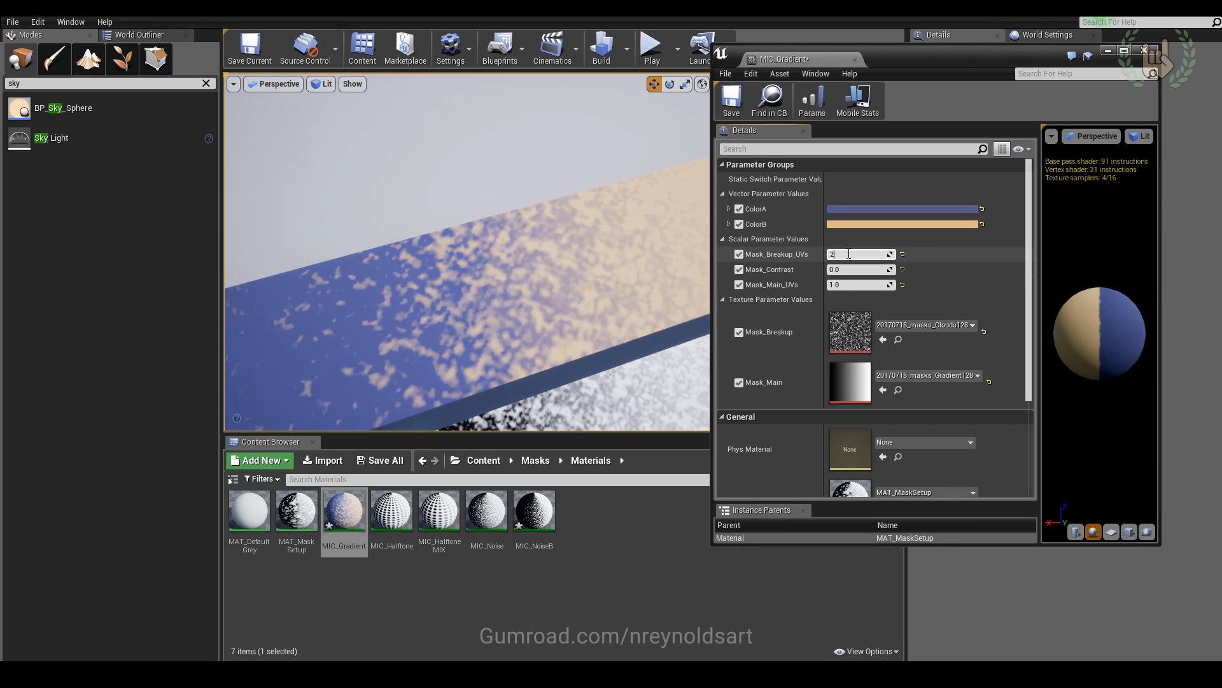
pyautogui.write('1')
pyautogui.press('Return')
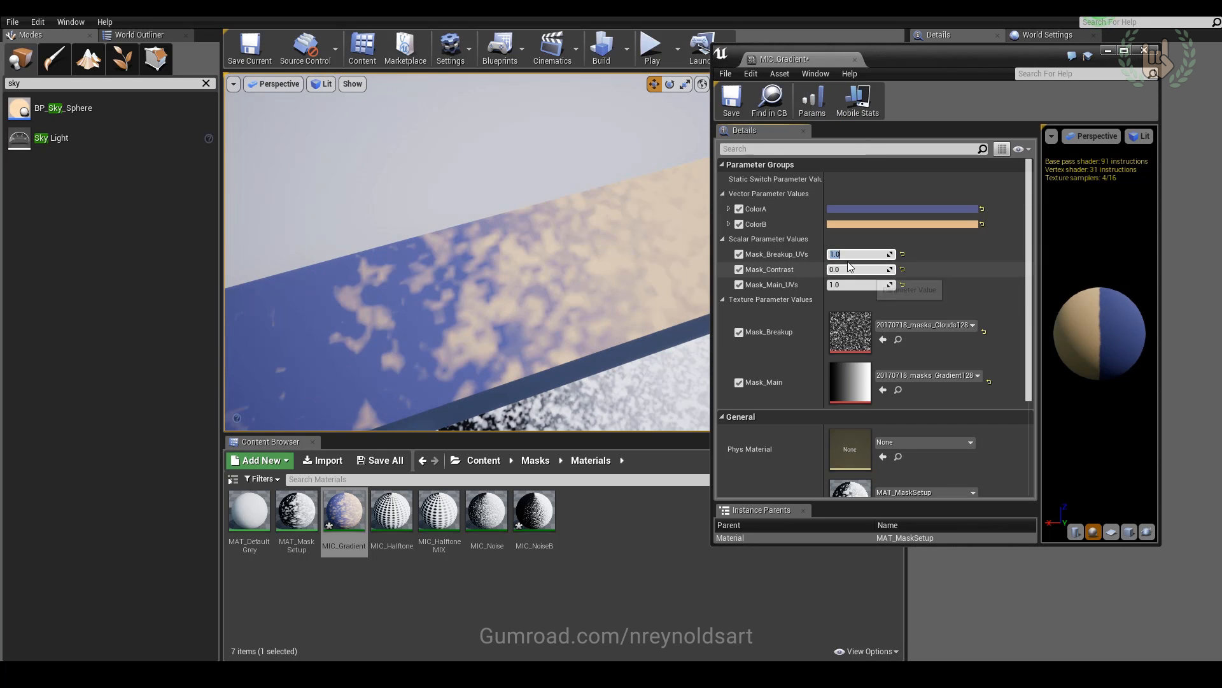
# Raise Mask_Contrast of MIC_Gradient past 8 to an extreme value, then bring it down to 1
pyautogui.moveTo(859, 269); pyautogui.dragTo(955, 270)
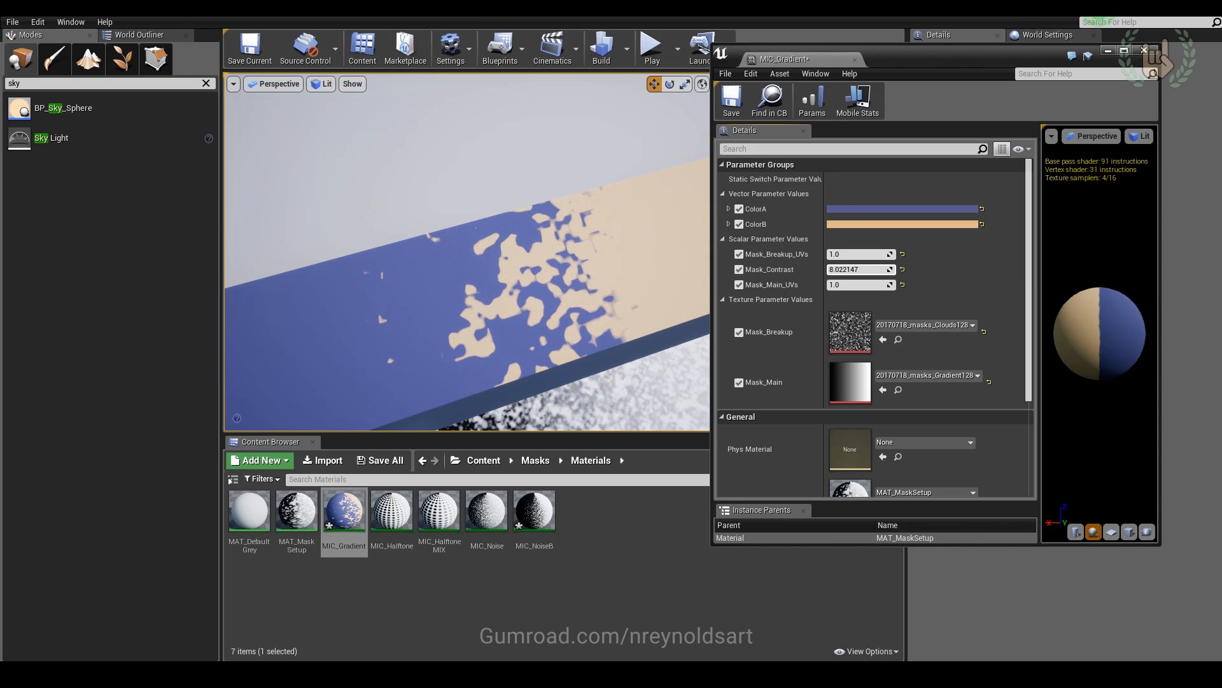
pyautogui.moveTo(686, 351); pyautogui.dragTo(732, 341)
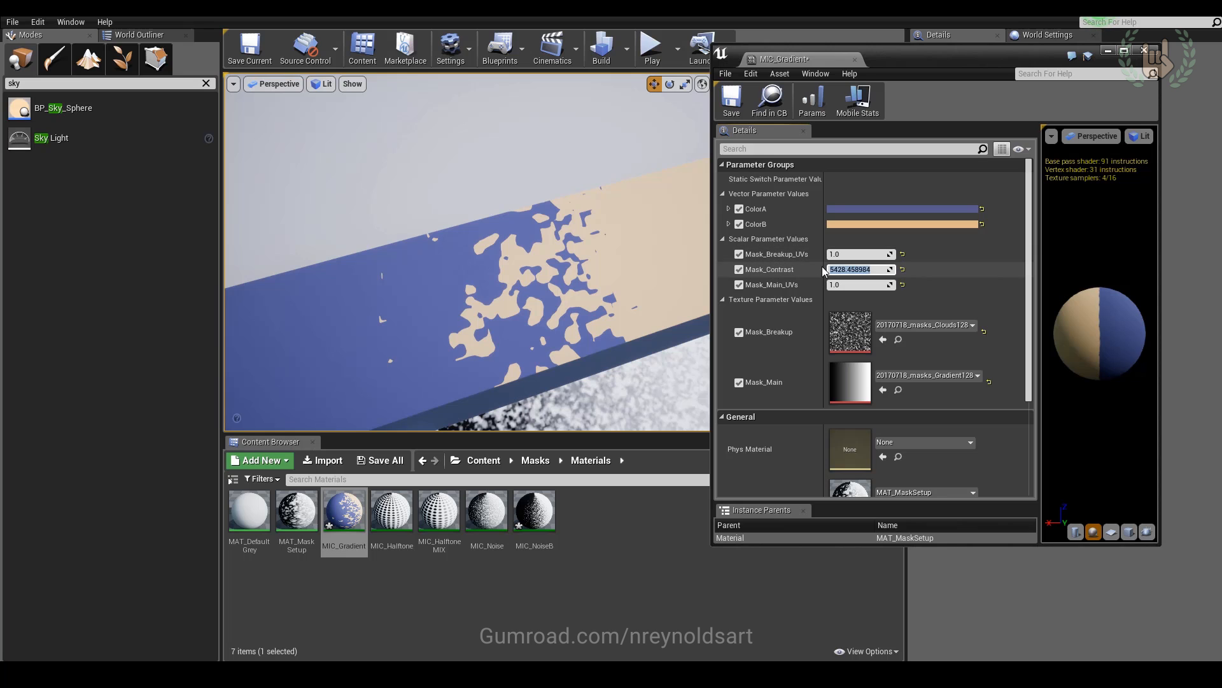
pyautogui.write('1')
pyautogui.press('Return')
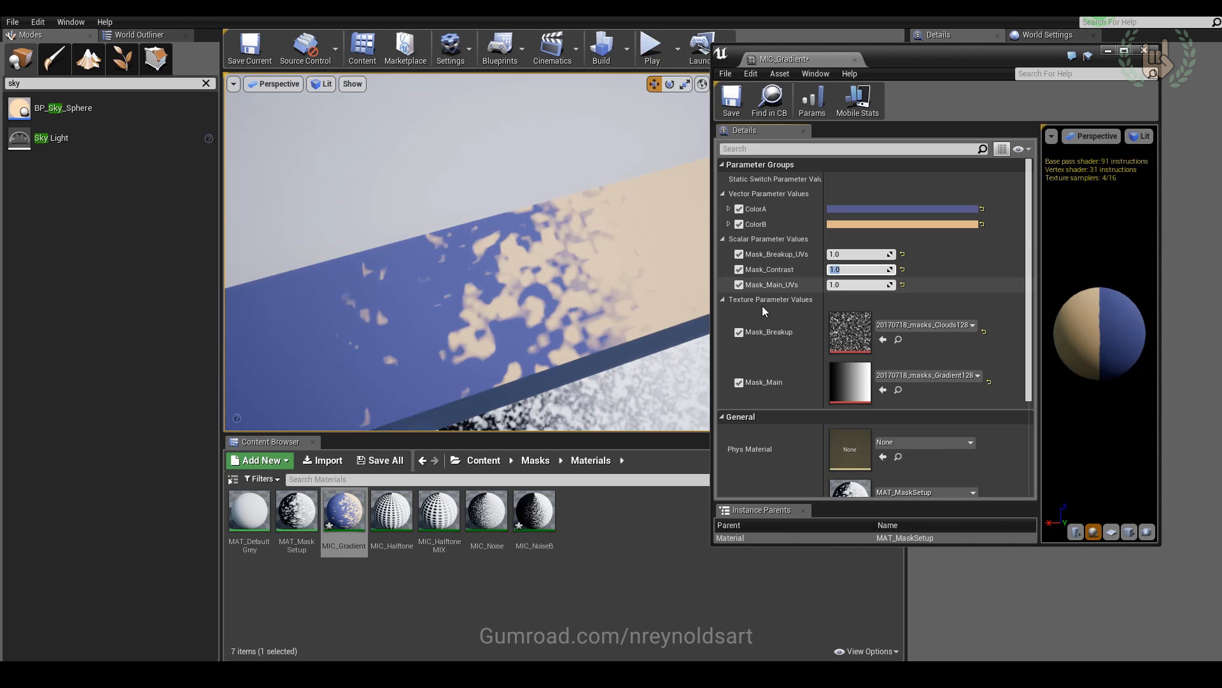
# Set Mask_Contrast of MIC_Gradient to 4 and then 10, and inspect the hard mask edges on the strip
pyautogui.write('4')
pyautogui.press('Return')
pyautogui.write('8')
pyautogui.press('BackSpace')
pyautogui.write('10')
pyautogui.press('Return')
pyautogui.moveTo(636, 274); pyautogui.dragTo(637, 287, button='right')
pyautogui.press('s')
pyautogui.moveTo(546, 210)
pyautogui.mouseDown(button='right')
pyautogui.moveTo(499, 217)
pyautogui.moveTo(546, 197)
pyautogui.moveTo(535, 213)
pyautogui.mouseUp(button='right')
# Lower Mask_Contrast of MIC_Gradient to 1 and then 0, and look over its strip
pyautogui.click(851, 269)
pyautogui.write('1')
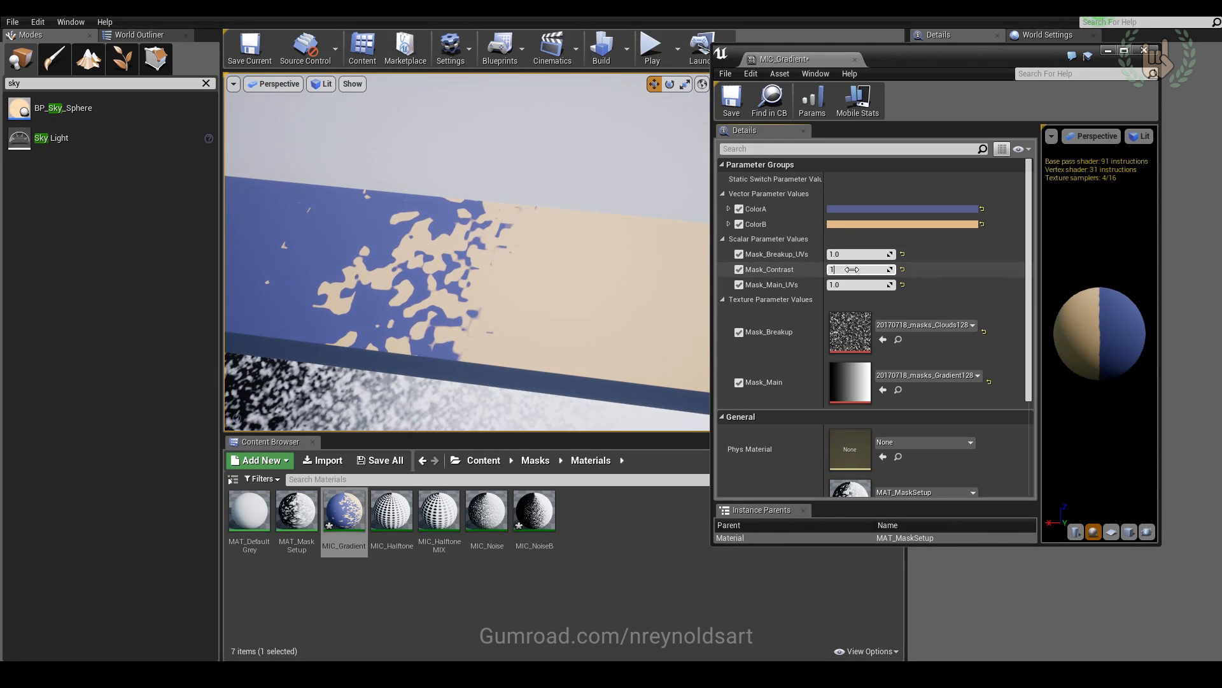
pyautogui.press('Return')
pyautogui.write('0')
pyautogui.press('Return')
pyautogui.moveTo(529, 286); pyautogui.dragTo(554, 286, button='right')
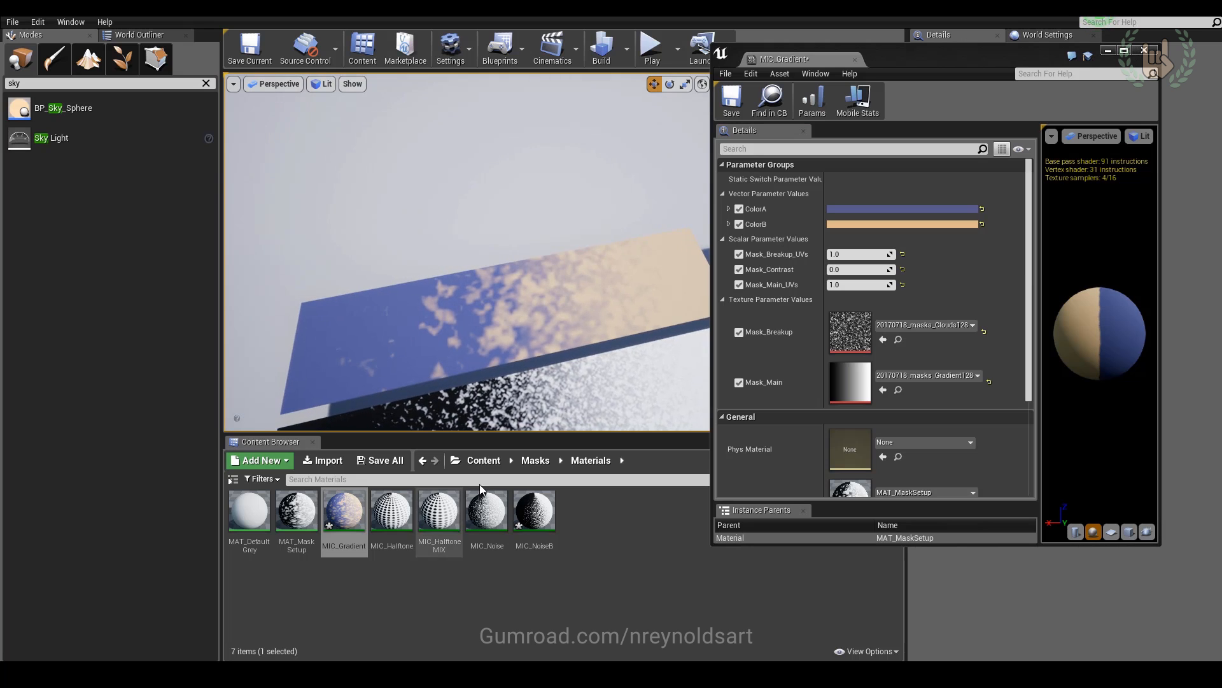
# Browse to the Masks Textures folder and assign 20170718_masks_Dot128 as the Mask_Breakup texture of MIC_Gradient
pyautogui.click(537, 461)
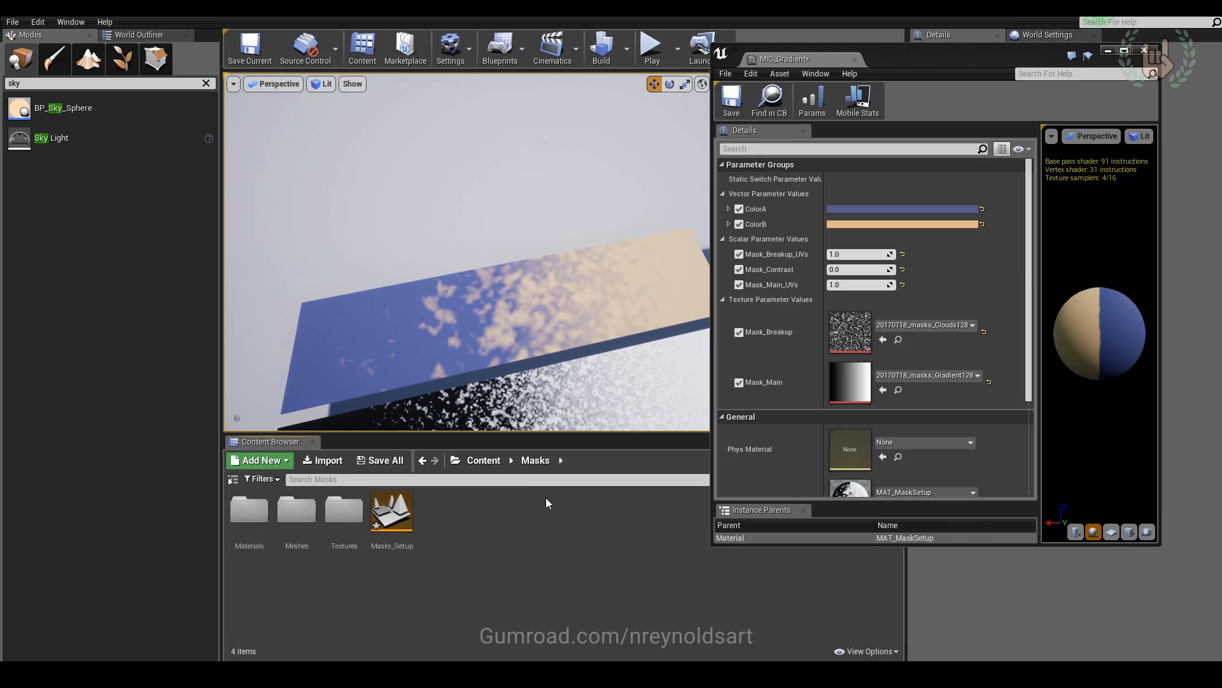
pyautogui.doubleClick(344, 511)
pyautogui.click(494, 565)
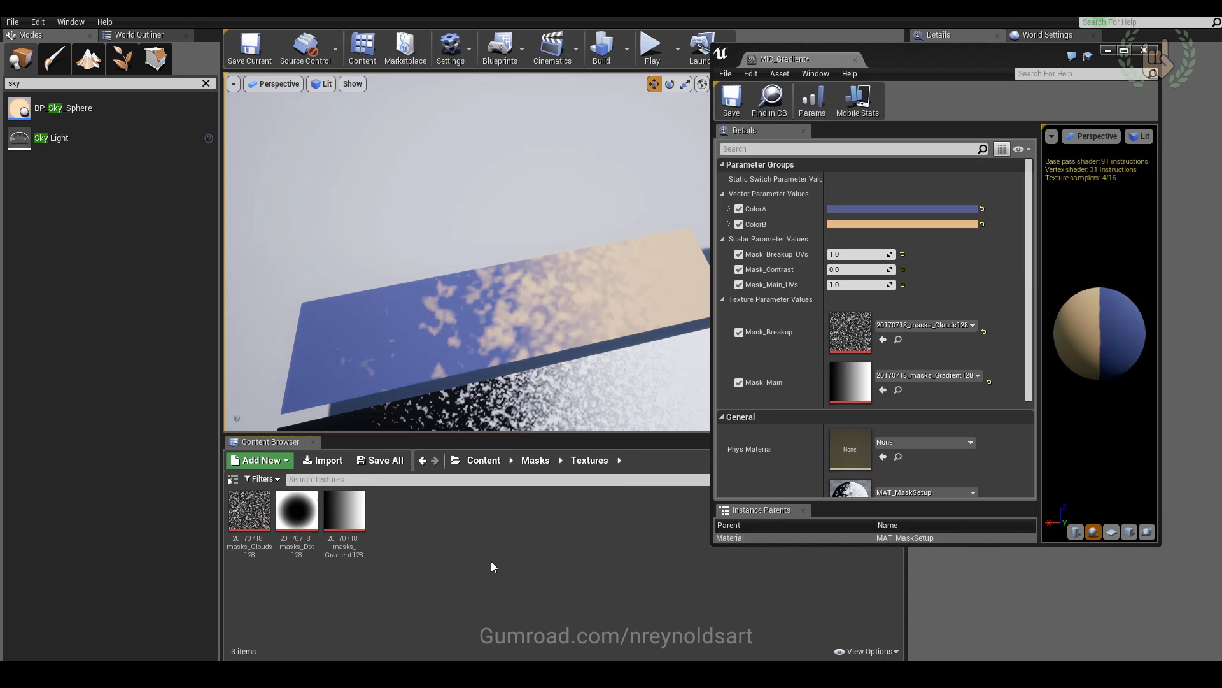
pyautogui.moveTo(299, 517); pyautogui.dragTo(850, 331)
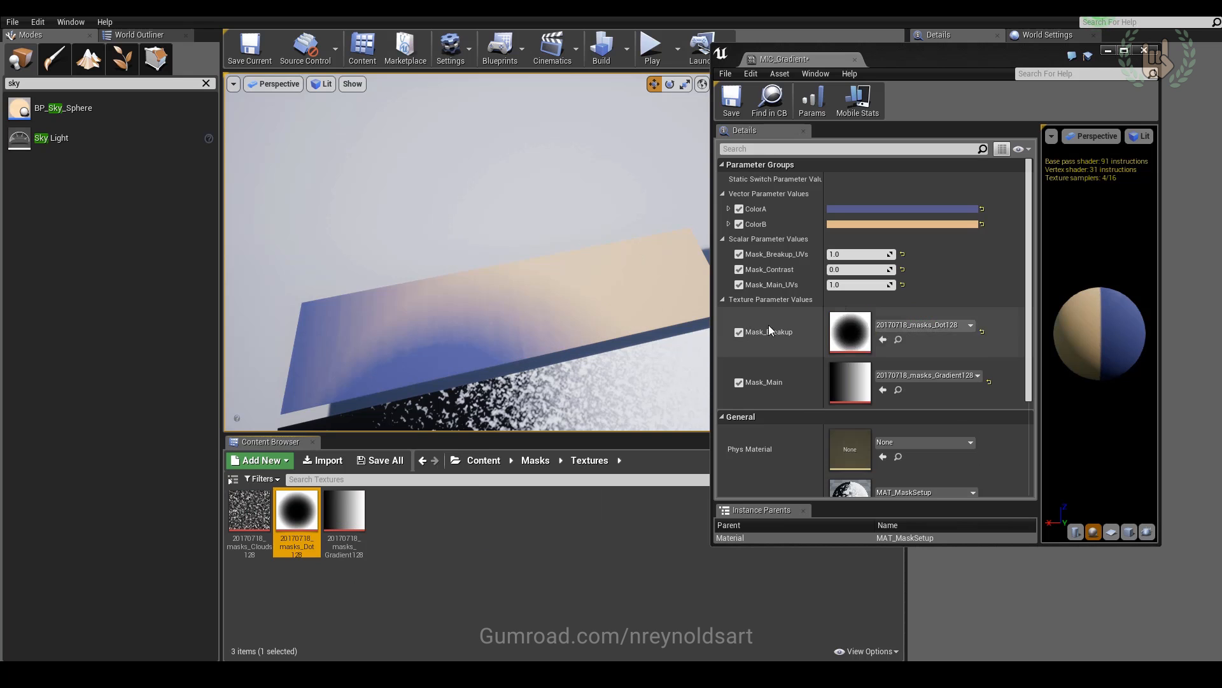
# Raise Mask_Breakup_UVs to about 13.41 for the dot pattern and try a negative Mask_Contrast before restoring 0
pyautogui.moveTo(847, 254); pyautogui.dragTo(272, 336)
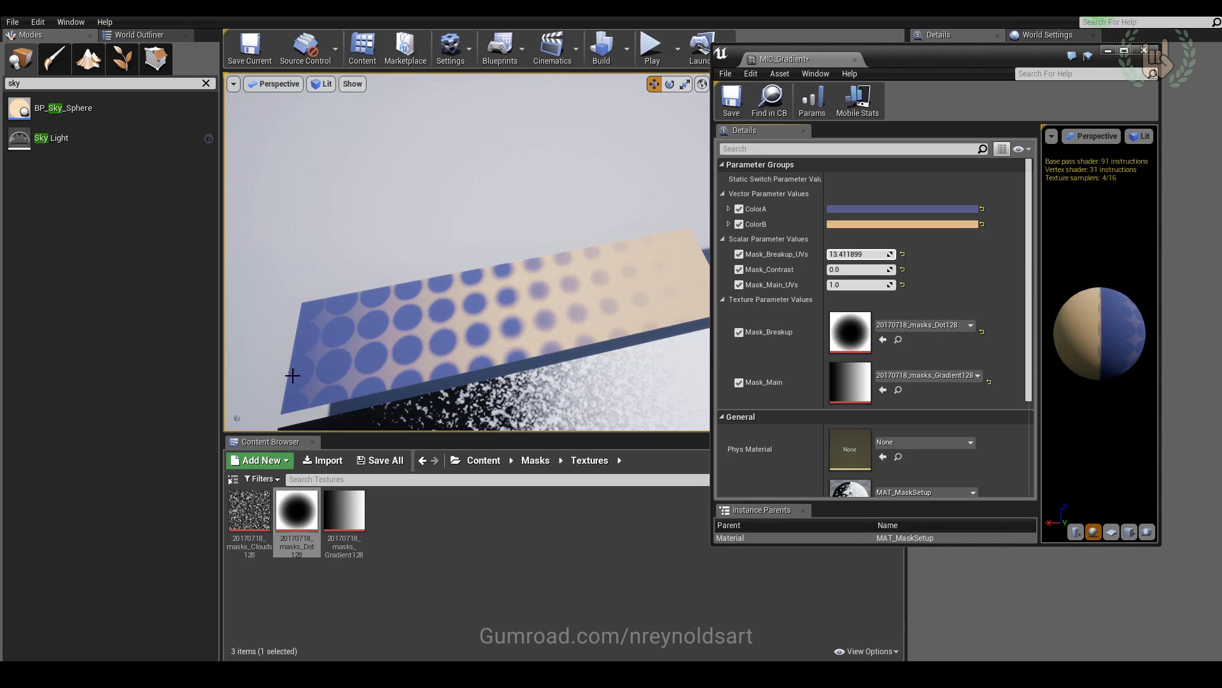
pyautogui.moveTo(847, 270); pyautogui.dragTo(815, 270)
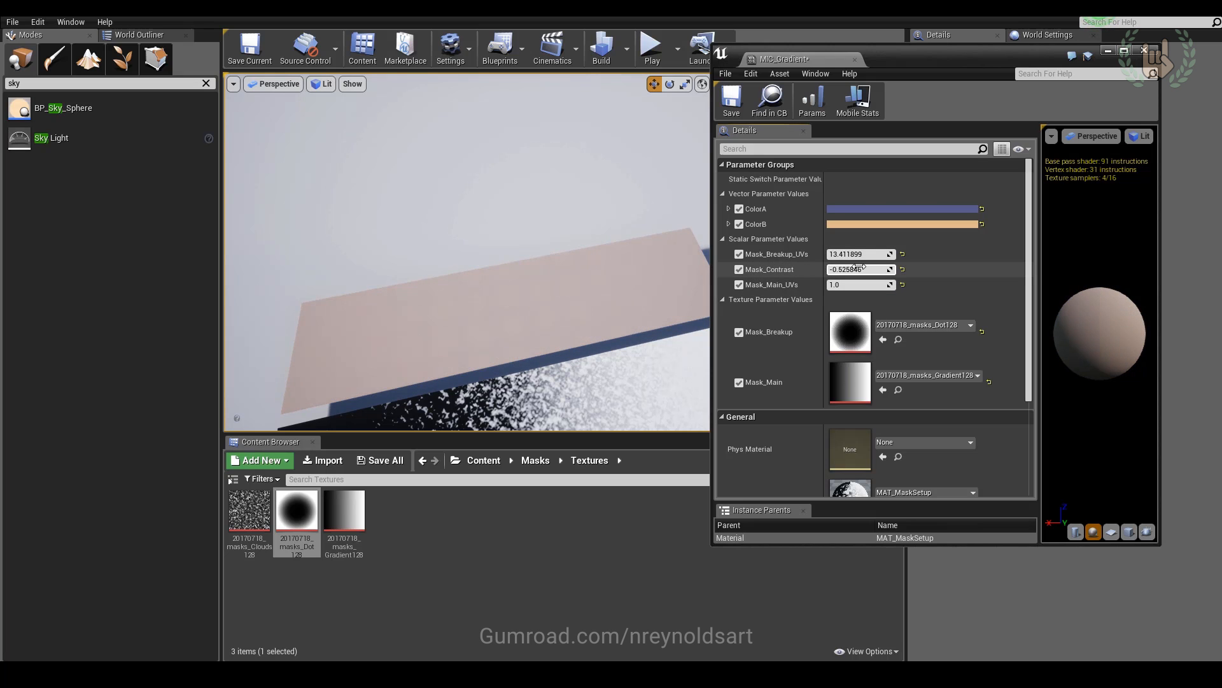
pyautogui.press('Return')
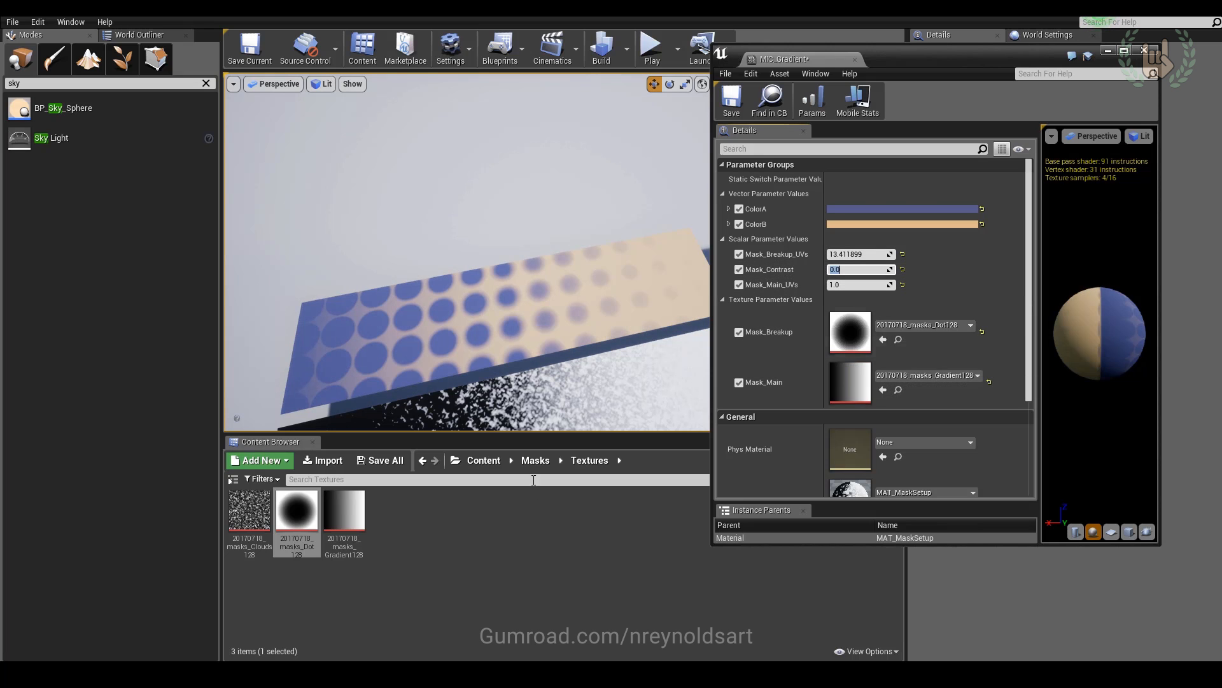
# Choose the starter content texture T_Brick_Hewn_Stone_D as the Mask_Breakup of MIC_Gradient
pyautogui.click(970, 326)
pyautogui.scroll(-5, 1059, 581)
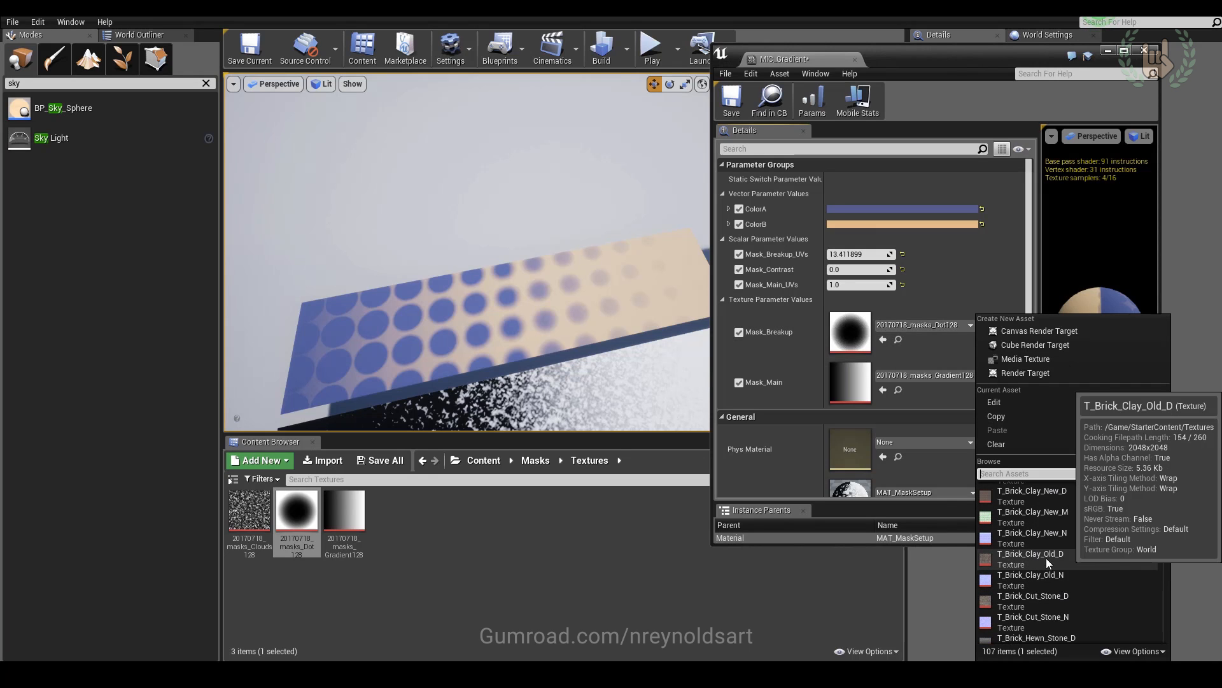
pyautogui.scroll(-3, 1031, 575)
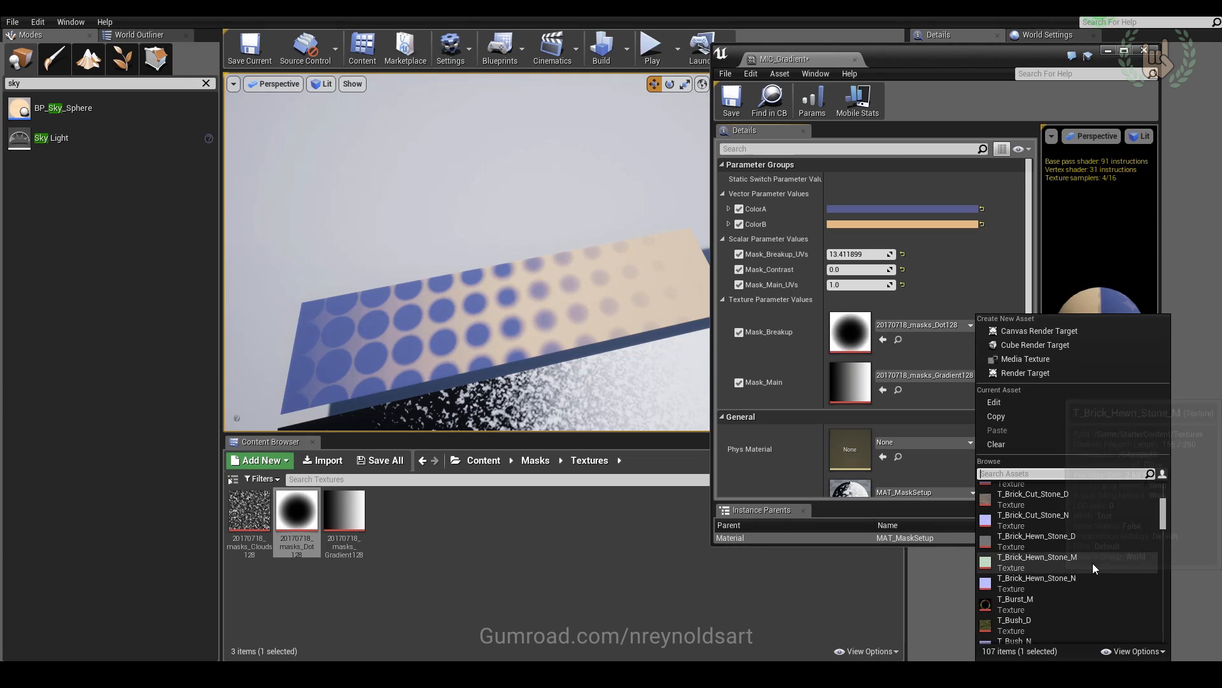
pyautogui.click(1028, 541)
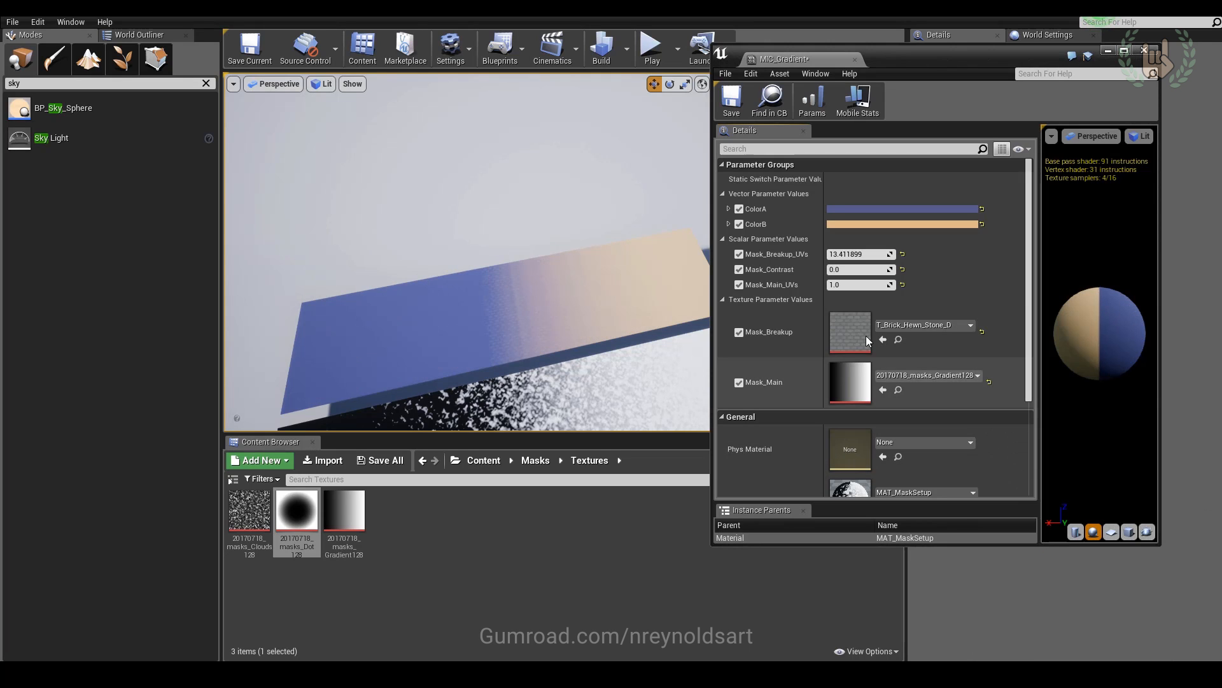
# Bring Mask_Breakup_UVs to about 1.46 and raise Mask_Contrast to about 2.47 to show the brick breakup up close
pyautogui.moveTo(858, 254); pyautogui.dragTo(889, 268)
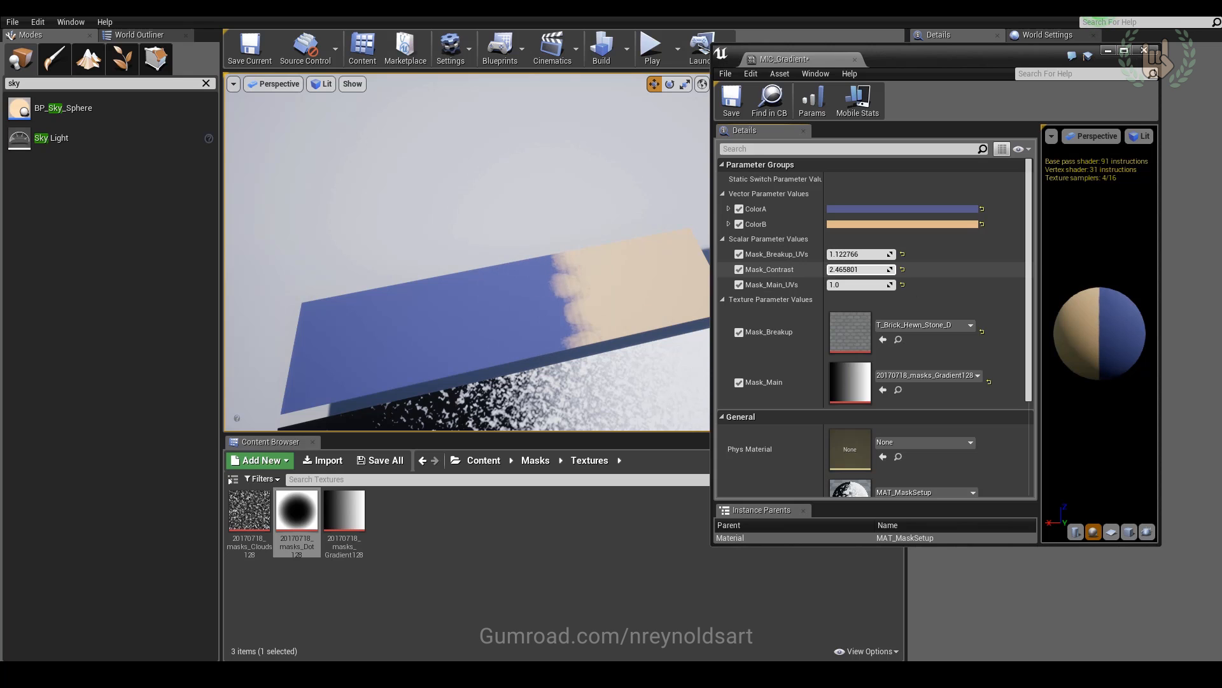
pyautogui.moveTo(573, 274); pyautogui.dragTo(616, 305, button='right')
pyautogui.moveTo(847, 254)
pyautogui.mouseDown()
pyautogui.moveTo(894, 254)
pyautogui.moveTo(853, 254)
pyautogui.mouseUp()
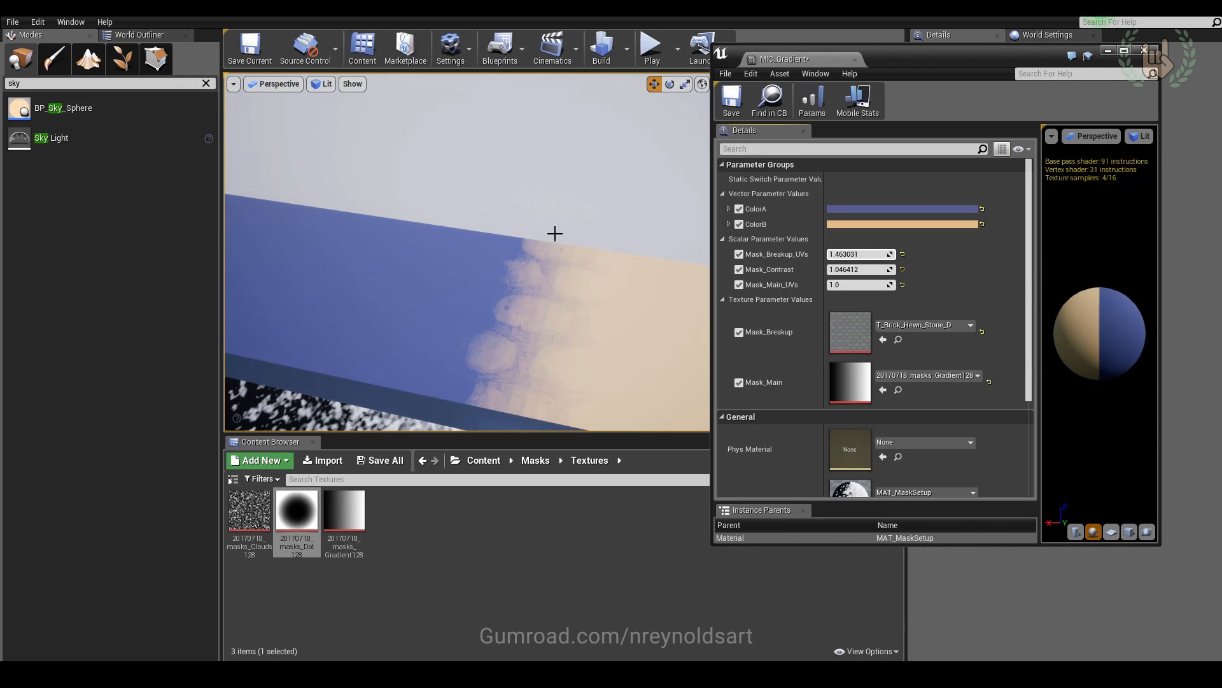
# Reduce Mask_Contrast of MIC_Gradient to 0 and view the brick-blended strip as a whole
pyautogui.moveTo(860, 270); pyautogui.dragTo(841, 269)
pyautogui.click(878, 271)
pyautogui.write('0')
pyautogui.press('Return')
pyautogui.moveTo(394, 284); pyautogui.dragTo(509, 286, button='right')
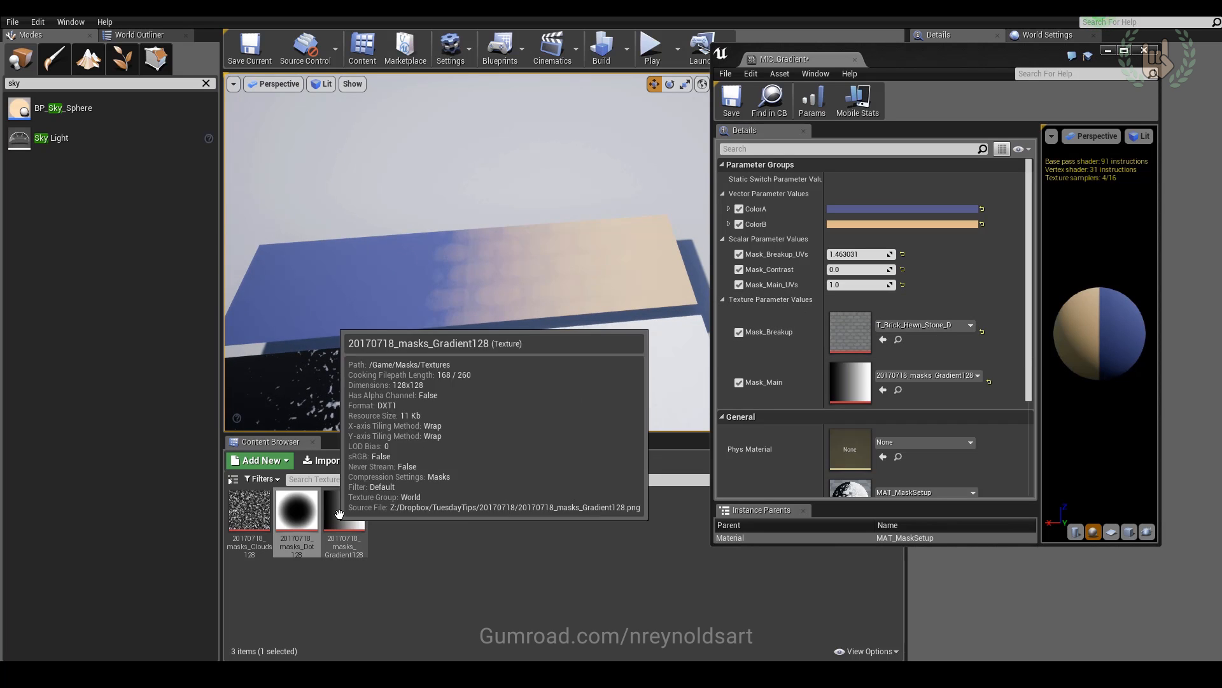
# Open the 20170718_masks_Gradient128 texture and widen its window to examine the gradient and its compression settings
pyautogui.doubleClick(342, 515)
pyautogui.moveTo(711, 144); pyautogui.dragTo(437, 144)
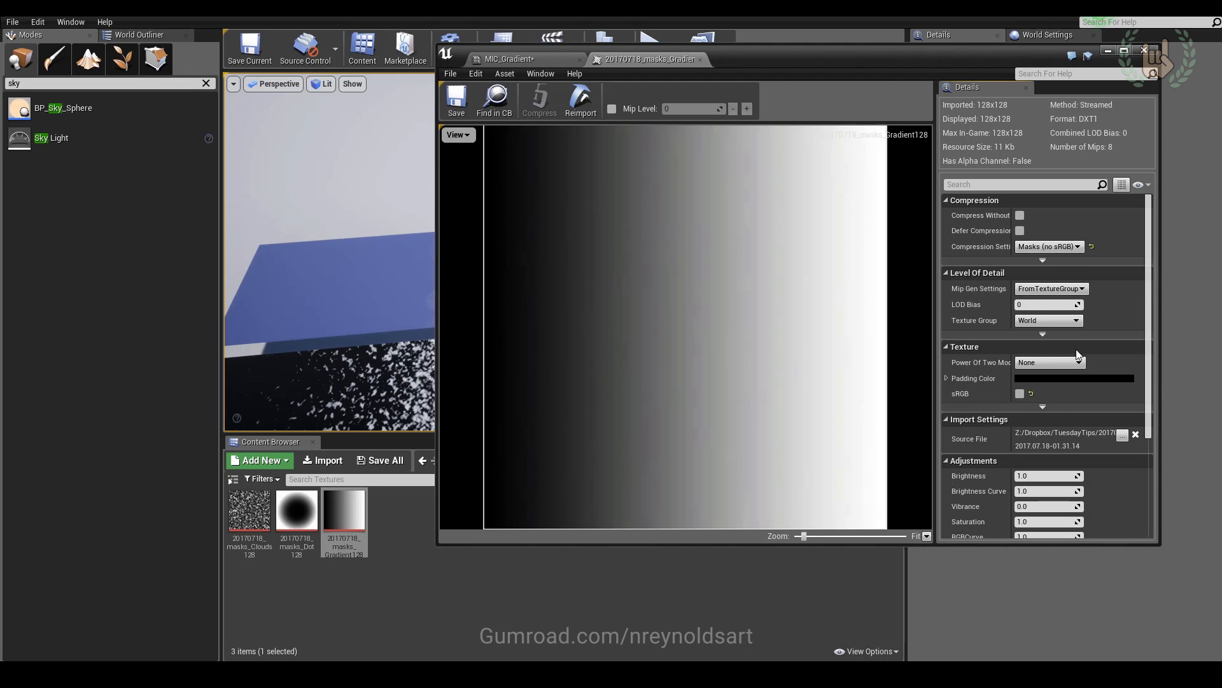
pyautogui.moveTo(491, 169)
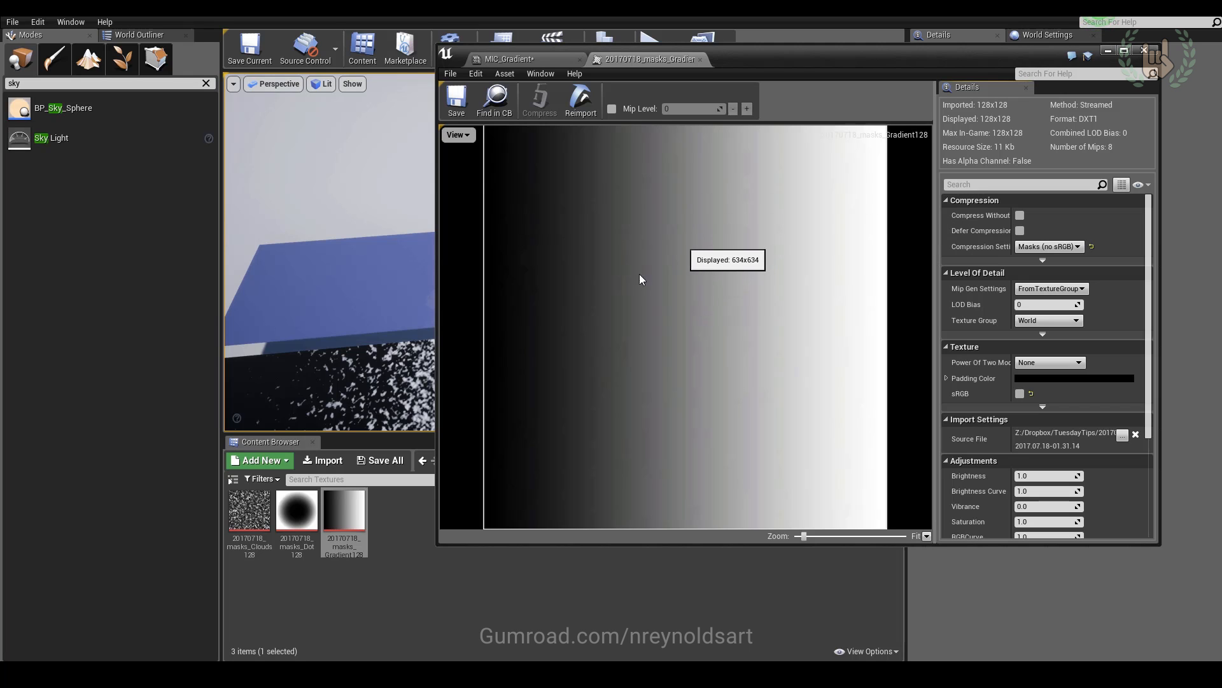
# Close the MIC_Gradient and gradient texture editors and bring the round prop model into view
pyautogui.click(526, 57)
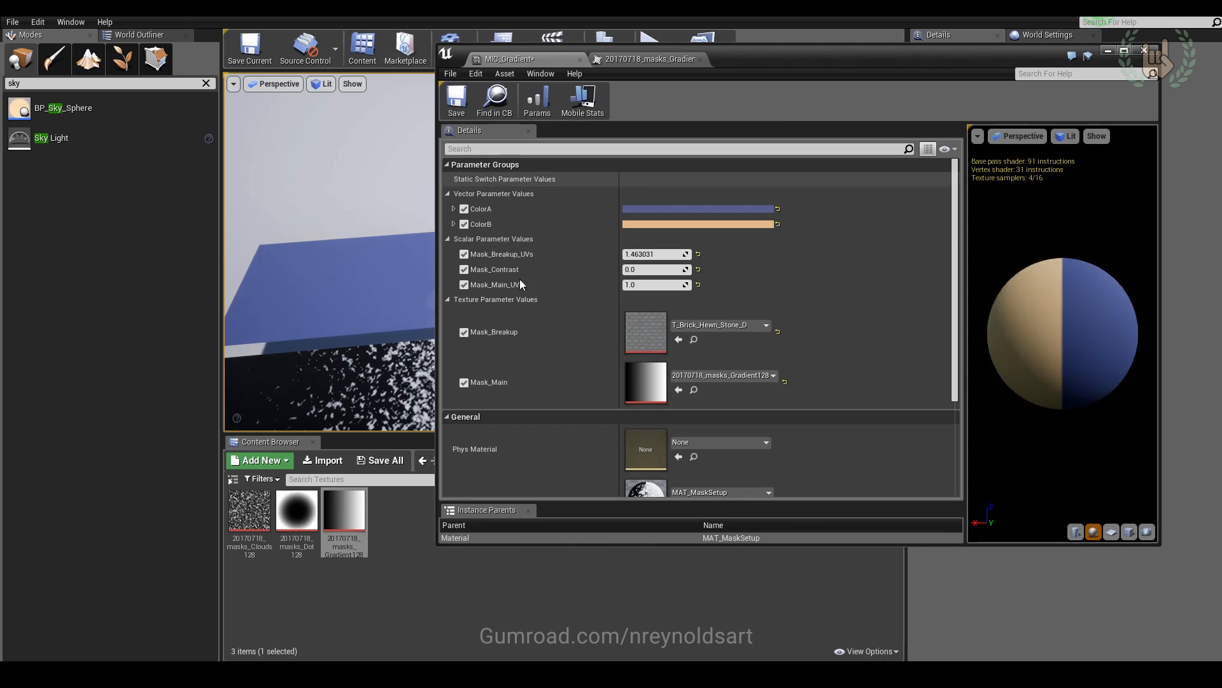
pyautogui.moveTo(402, 152)
pyautogui.mouseDown(button='right')
pyautogui.moveTo(413, 148)
pyautogui.moveTo(402, 151)
pyautogui.mouseUp(button='right')
pyautogui.middleClick(526, 58)
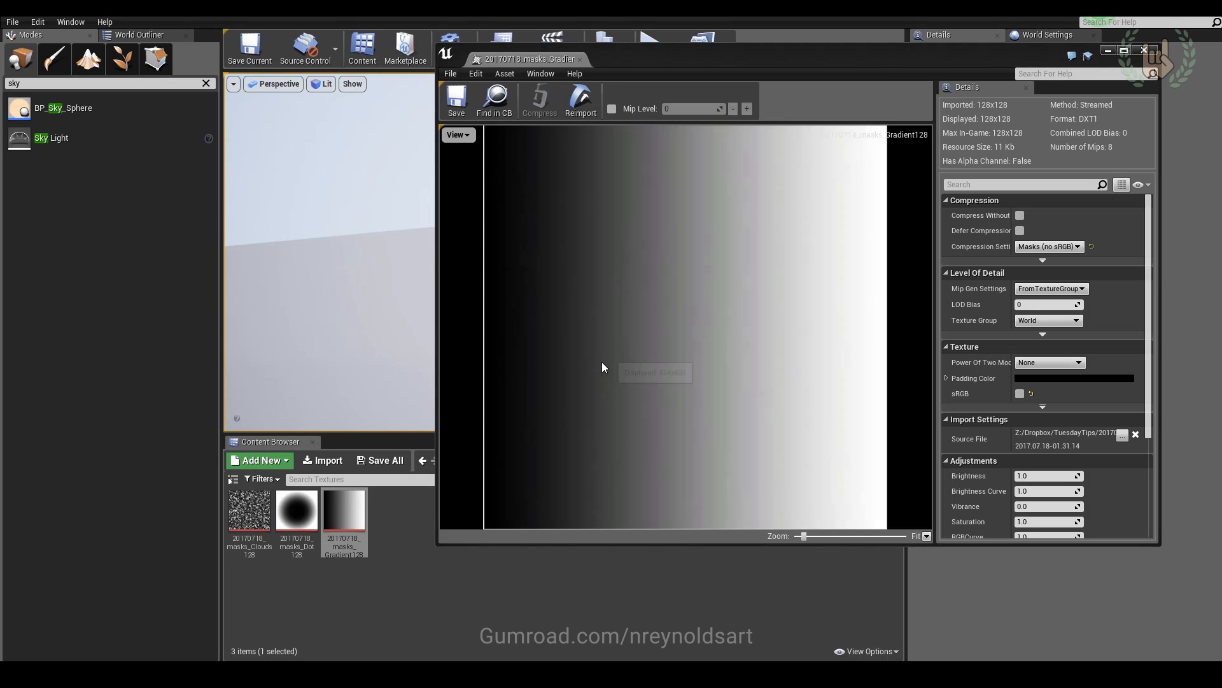
pyautogui.middleClick(542, 56)
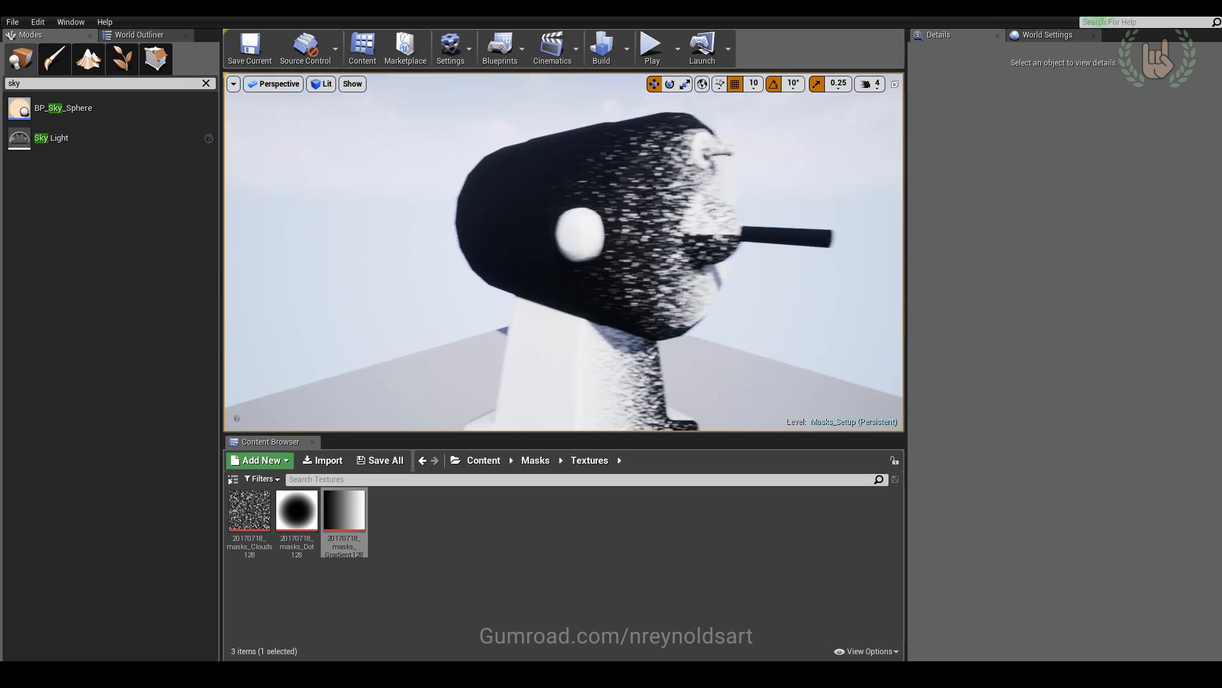
# Browse to the Masks Materials folder and apply MIC_HalftoneMIX, followed by MIC_Halftone, to the prop model
pyautogui.click(535, 459)
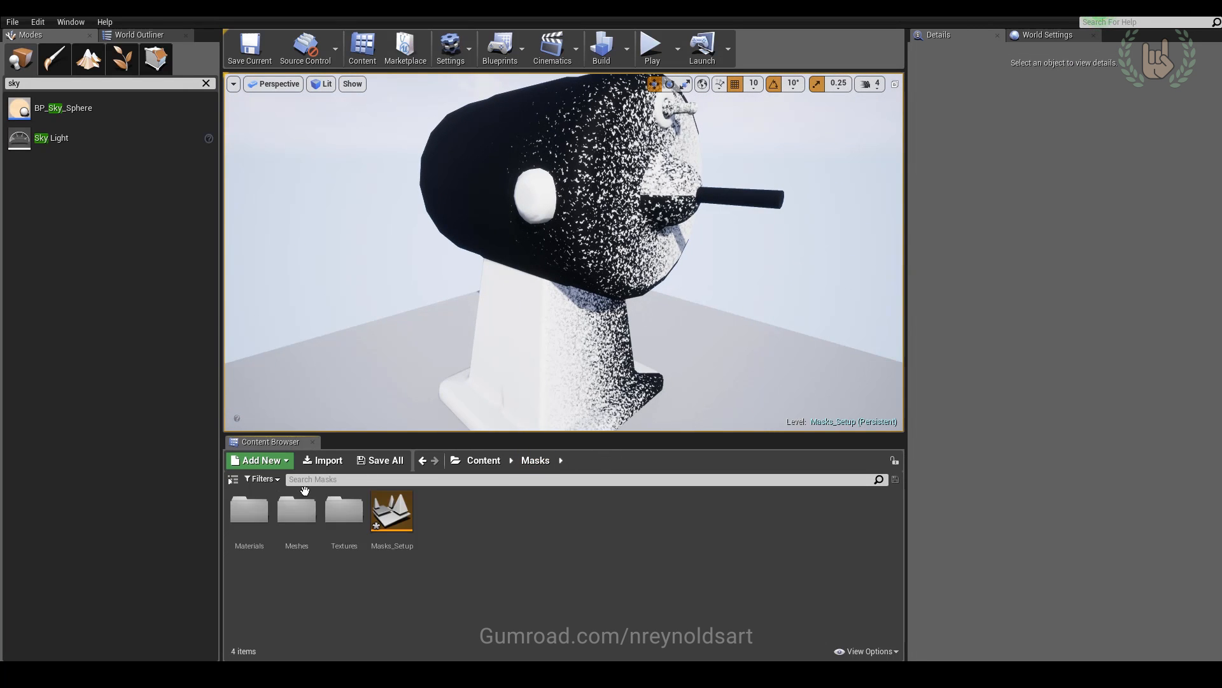
pyautogui.doubleClick(249, 509)
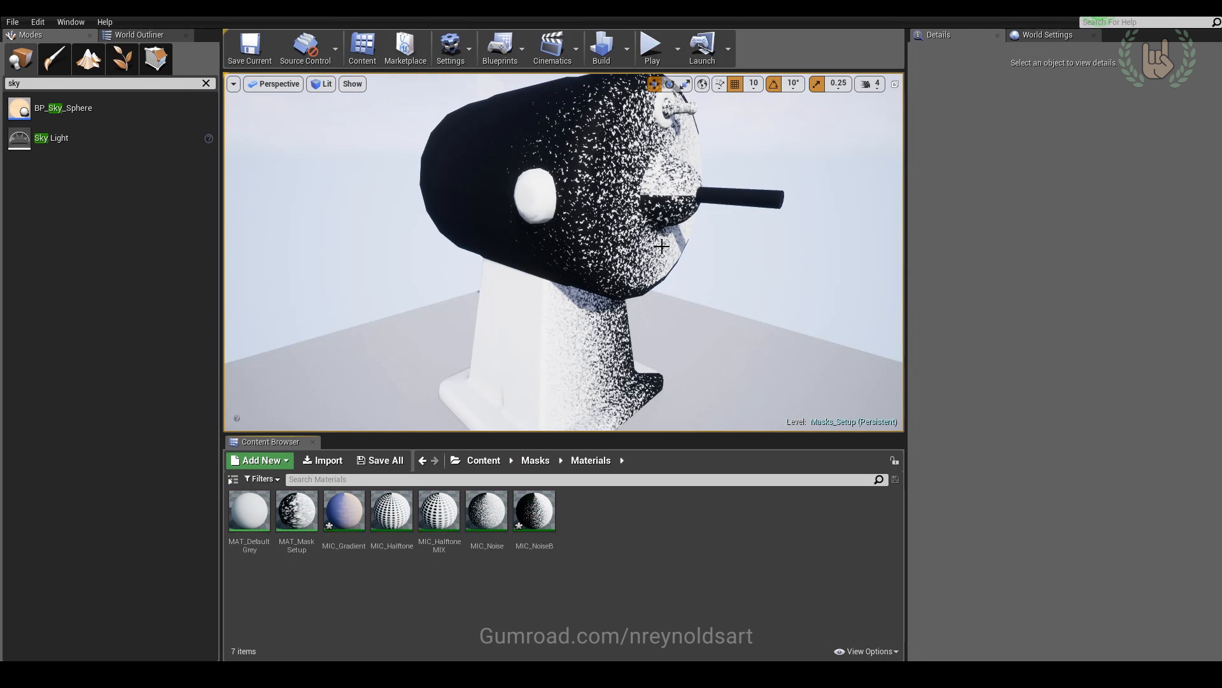
pyautogui.moveTo(440, 512); pyautogui.dragTo(580, 270)
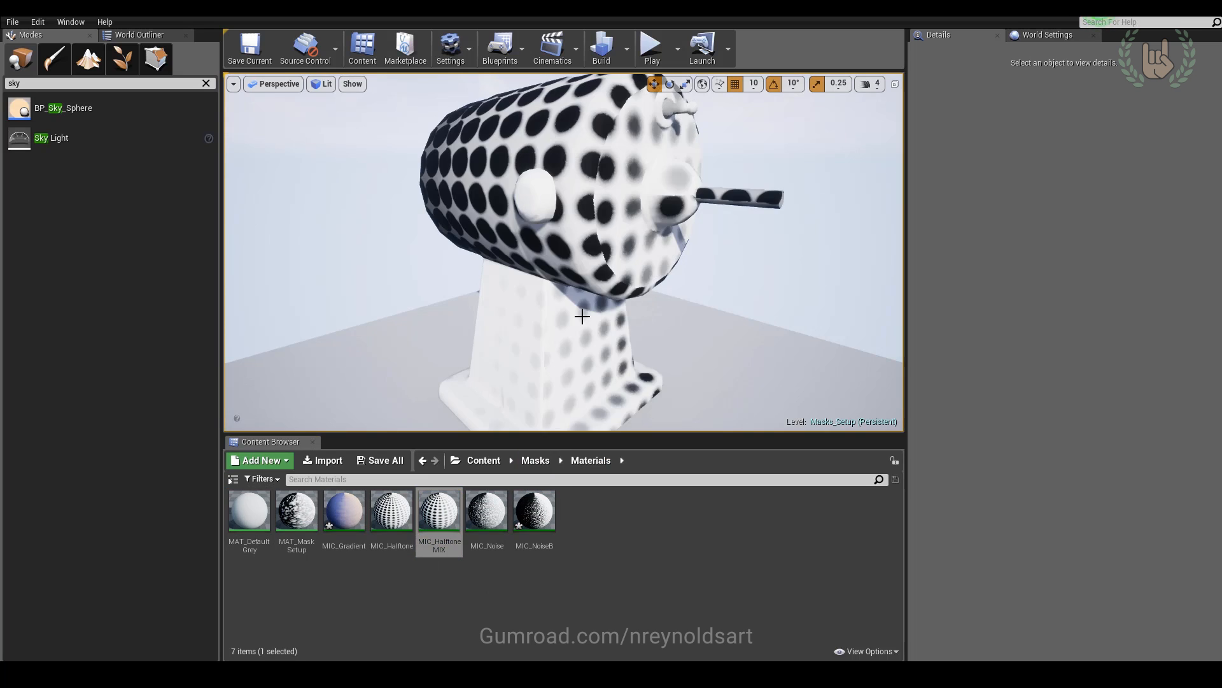
pyautogui.moveTo(391, 509); pyautogui.dragTo(605, 277)
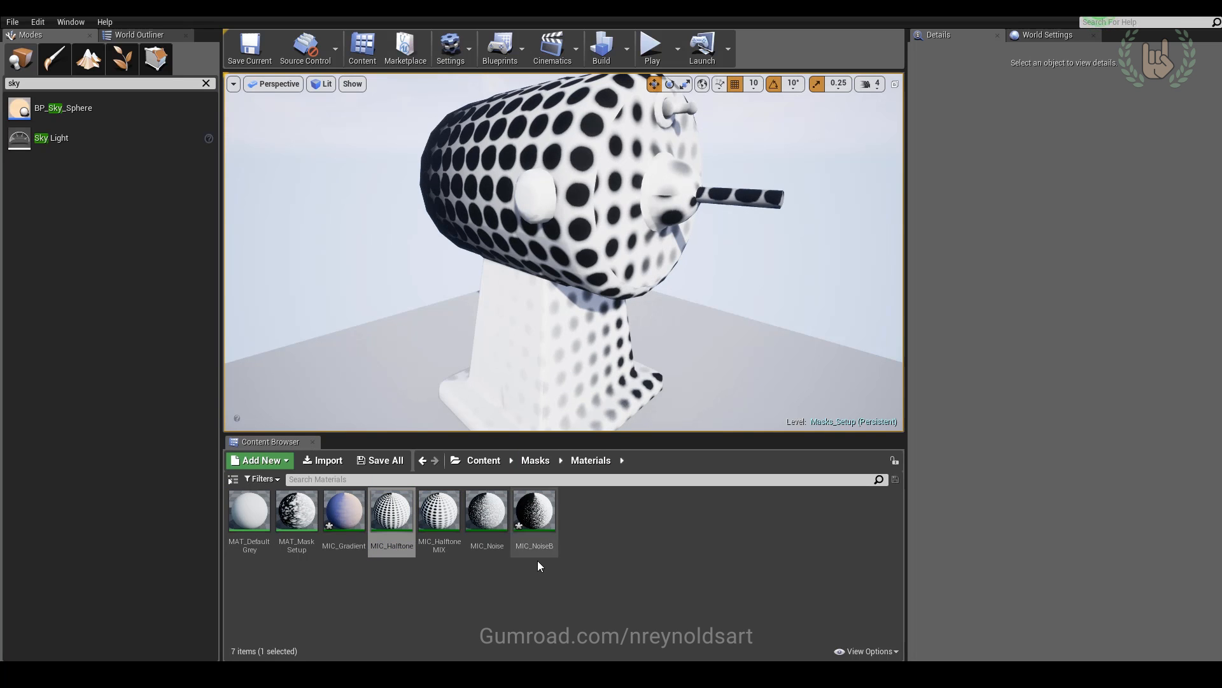
# Apply MIC_NoiseB and then MIC_Noise to the prop model, and inspect the noise blend from several sides
pyautogui.moveTo(542, 530); pyautogui.dragTo(579, 267)
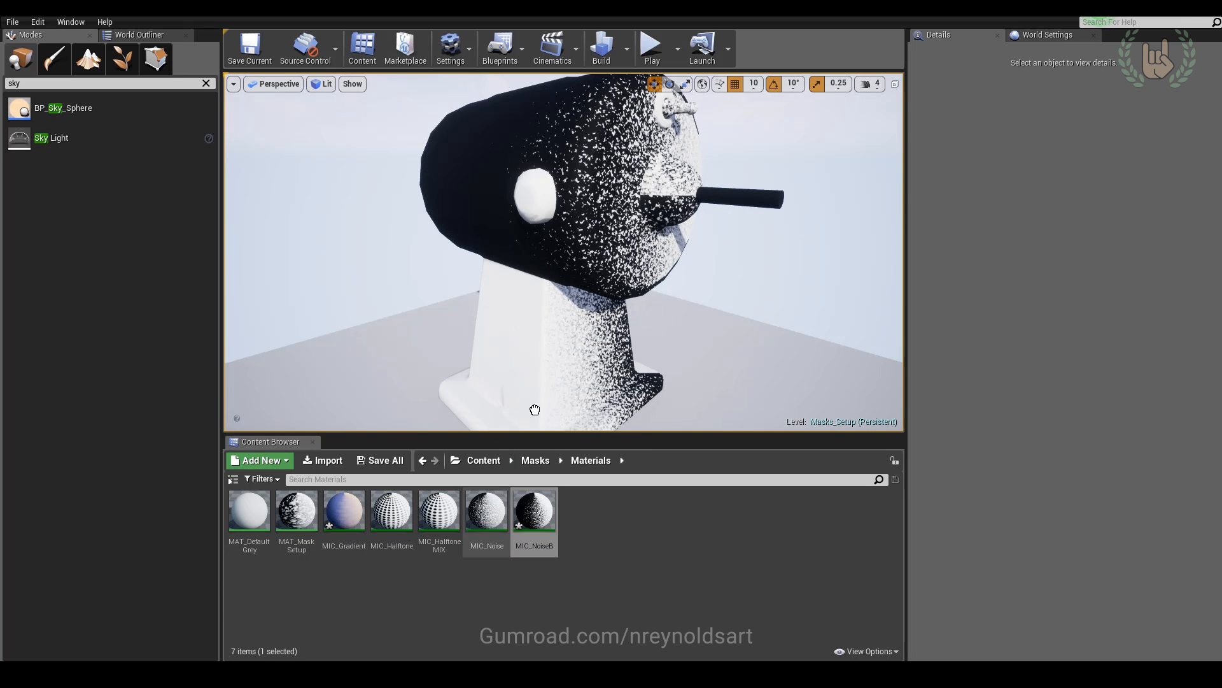
pyautogui.moveTo(515, 480); pyautogui.dragTo(648, 395)
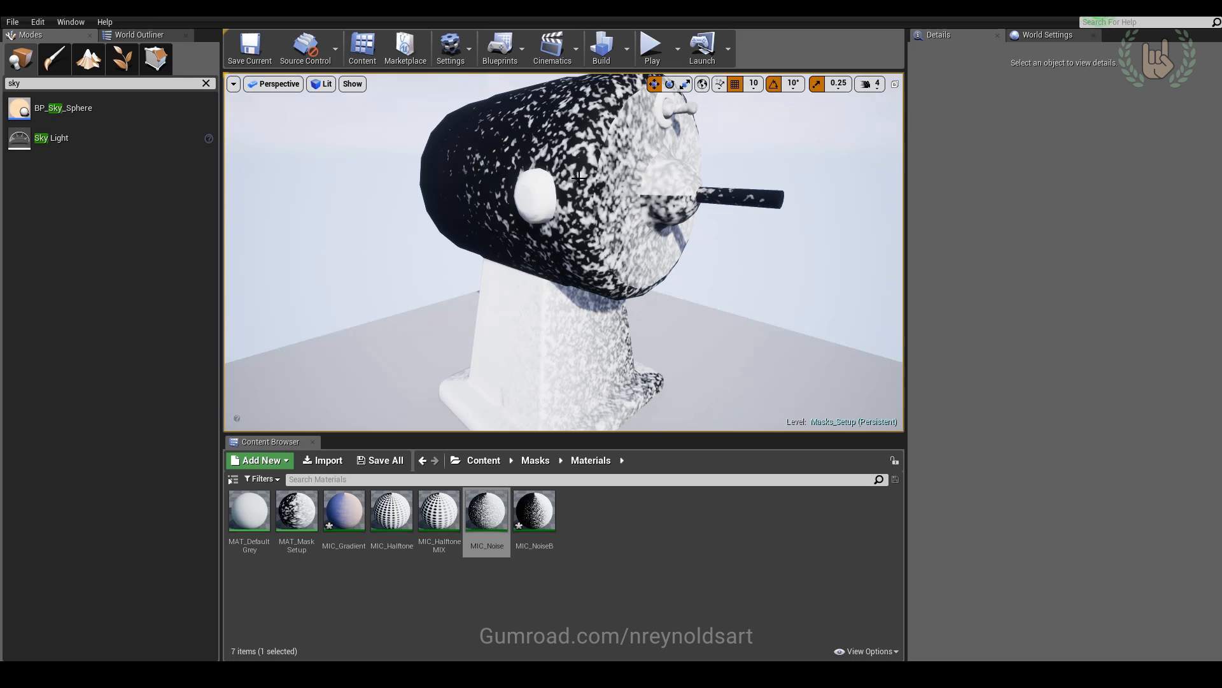
pyautogui.keyDown('alt'); pyautogui.moveTo(603, 155); pyautogui.dragTo(512, 182); pyautogui.keyUp('alt')
pyautogui.moveTo(370, 139)
pyautogui.mouseDown(button='right')
pyautogui.moveTo(408, 156)
pyautogui.moveTo(370, 139)
pyautogui.mouseUp(button='right')
pyautogui.keyDown('alt'); pyautogui.moveTo(606, 331); pyautogui.dragTo(550, 154); pyautogui.keyUp('alt')
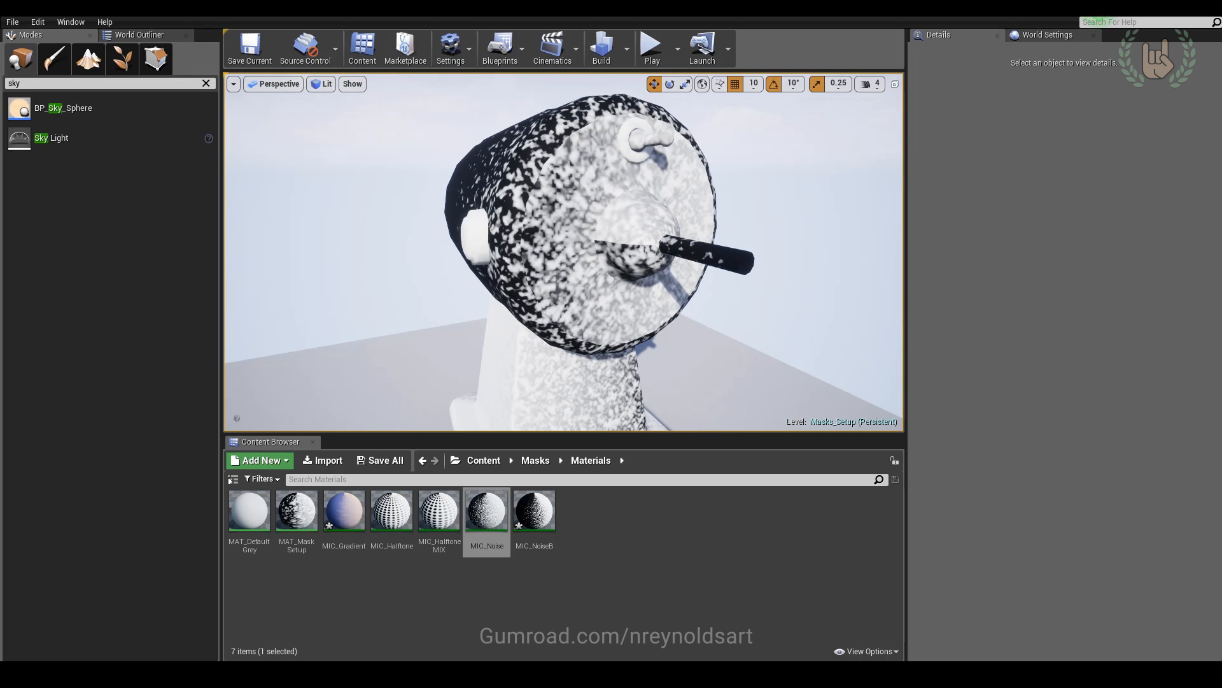
pyautogui.keyDown('alt'); pyautogui.moveTo(592, 307); pyautogui.dragTo(694, 300); pyautogui.keyUp('alt')
pyautogui.keyDown('alt'); pyautogui.moveTo(694, 299); pyautogui.dragTo(712, 164, button='right'); pyautogui.keyUp('alt')
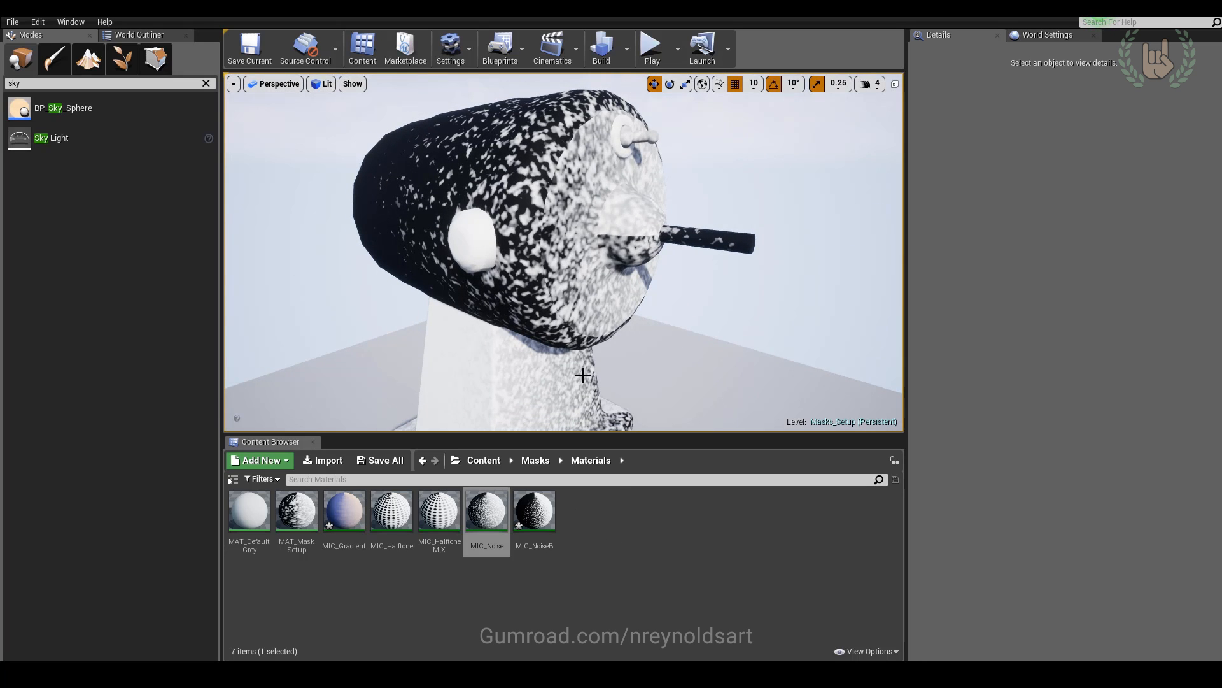
pyautogui.keyDown('alt'); pyautogui.moveTo(603, 155); pyautogui.dragTo(484, 155); pyautogui.keyUp('alt')
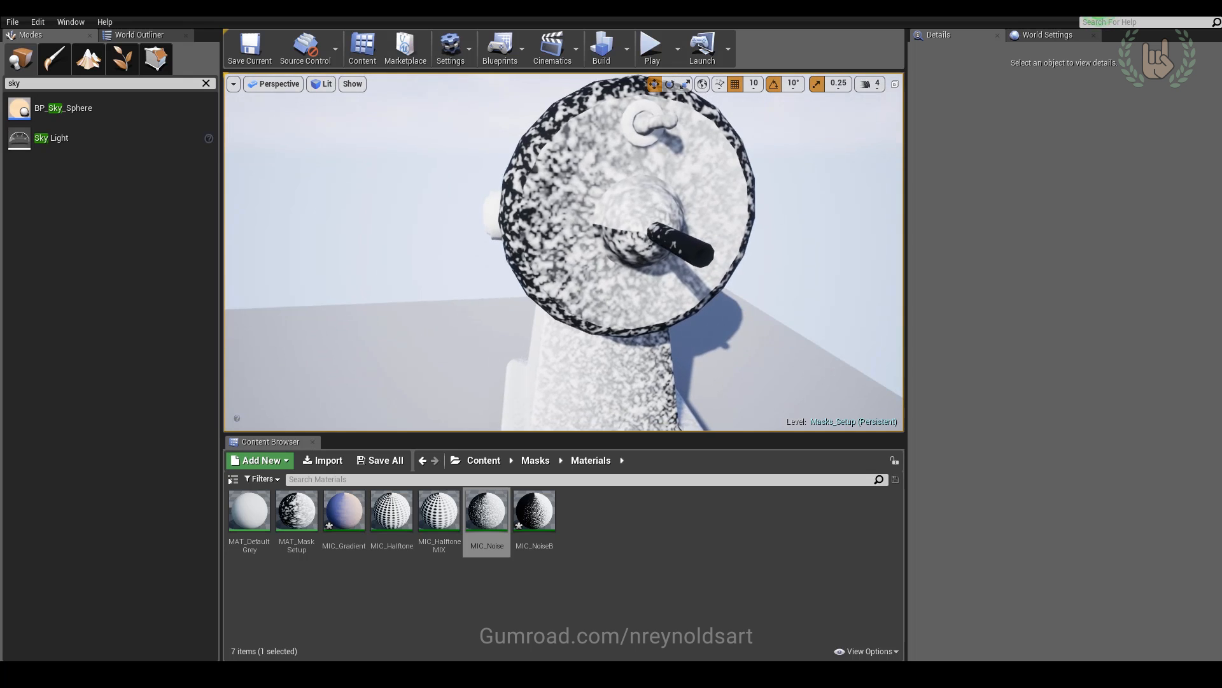
# Examine the MIC_Noise blend on the prop from the front and sides, and return to the gradient sample planes
pyautogui.keyDown('alt'); pyautogui.moveTo(603, 155); pyautogui.dragTo(758, 150); pyautogui.keyUp('alt')
pyautogui.keyDown('alt'); pyautogui.moveTo(757, 210); pyautogui.dragTo(688, 175, button='right'); pyautogui.keyUp('alt')
pyautogui.keyDown('alt'); pyautogui.moveTo(688, 175); pyautogui.dragTo(639, 171); pyautogui.keyUp('alt')
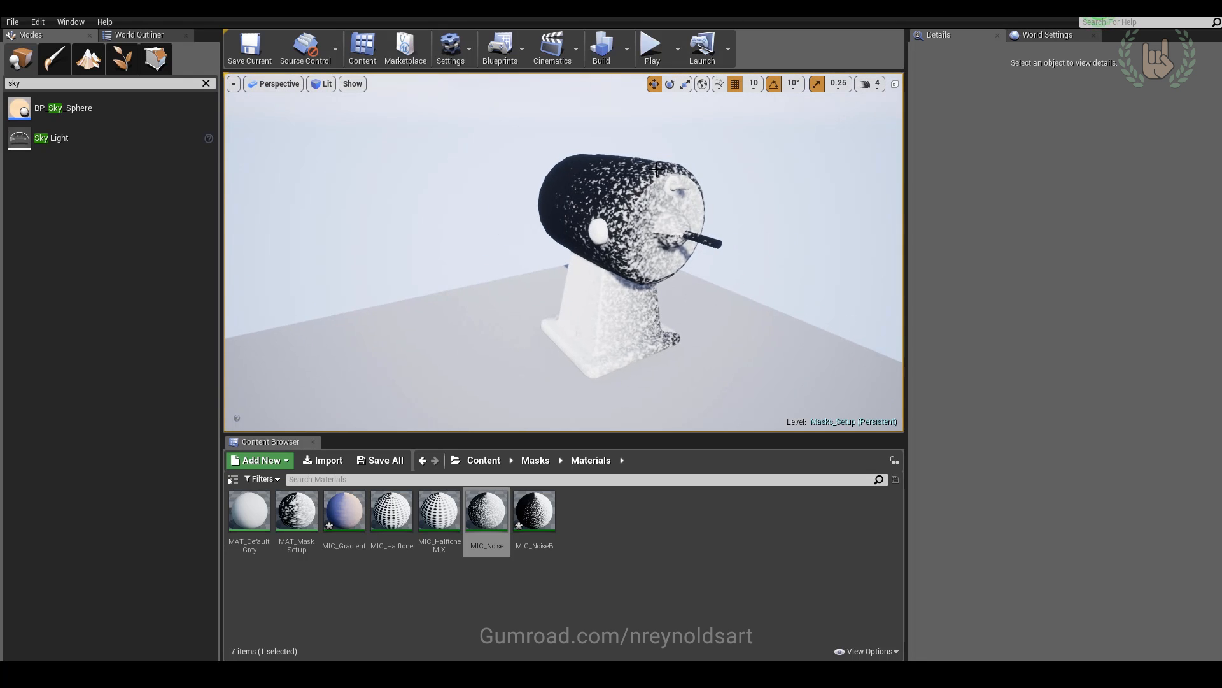
pyautogui.keyDown('alt'); pyautogui.moveTo(460, 140); pyautogui.dragTo(516, 159, button='right'); pyautogui.keyUp('alt')
pyautogui.keyDown('alt'); pyautogui.moveTo(459, 140); pyautogui.dragTo(576, 133); pyautogui.keyUp('alt')
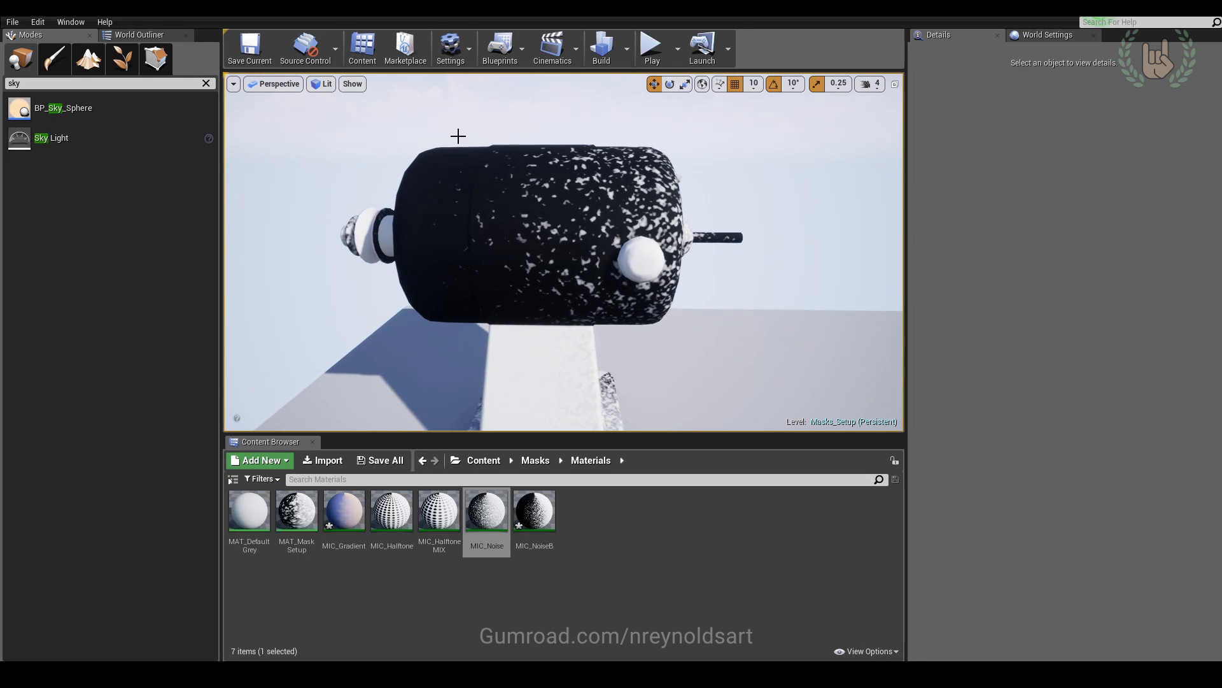
pyautogui.keyDown('alt'); pyautogui.moveTo(437, 261); pyautogui.dragTo(590, 237); pyautogui.keyUp('alt')
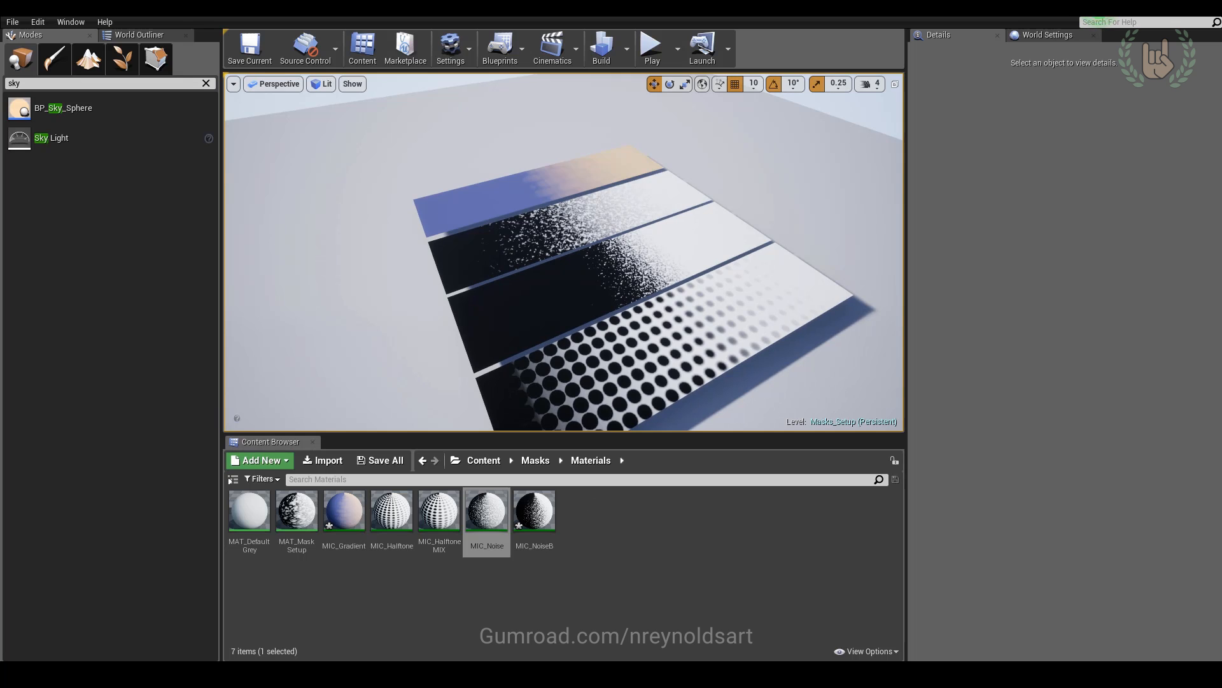
# Switch to Photoshop, enlarge the Untitled-1 diagram window, and mark the two mask texture nodes in orange
pyautogui.click(348, 621)
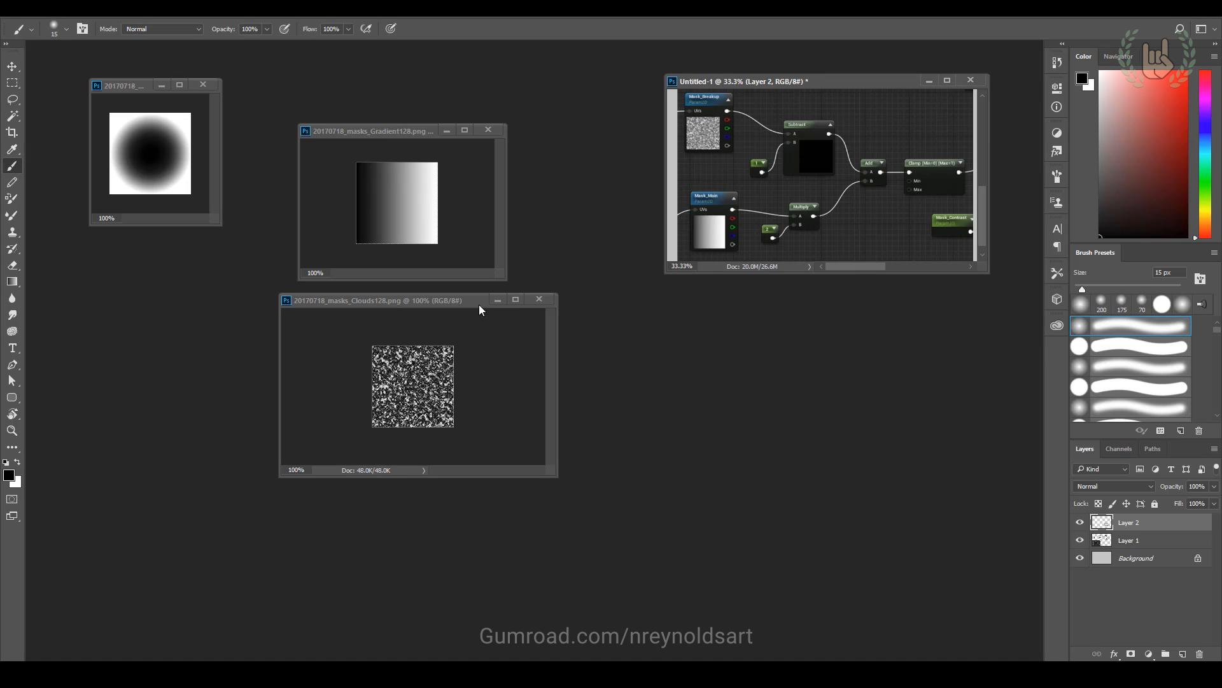
pyautogui.moveTo(634, 306)
pyautogui.mouseDown()
pyautogui.moveTo(155, 559)
pyautogui.moveTo(76, 645)
pyautogui.mouseUp()
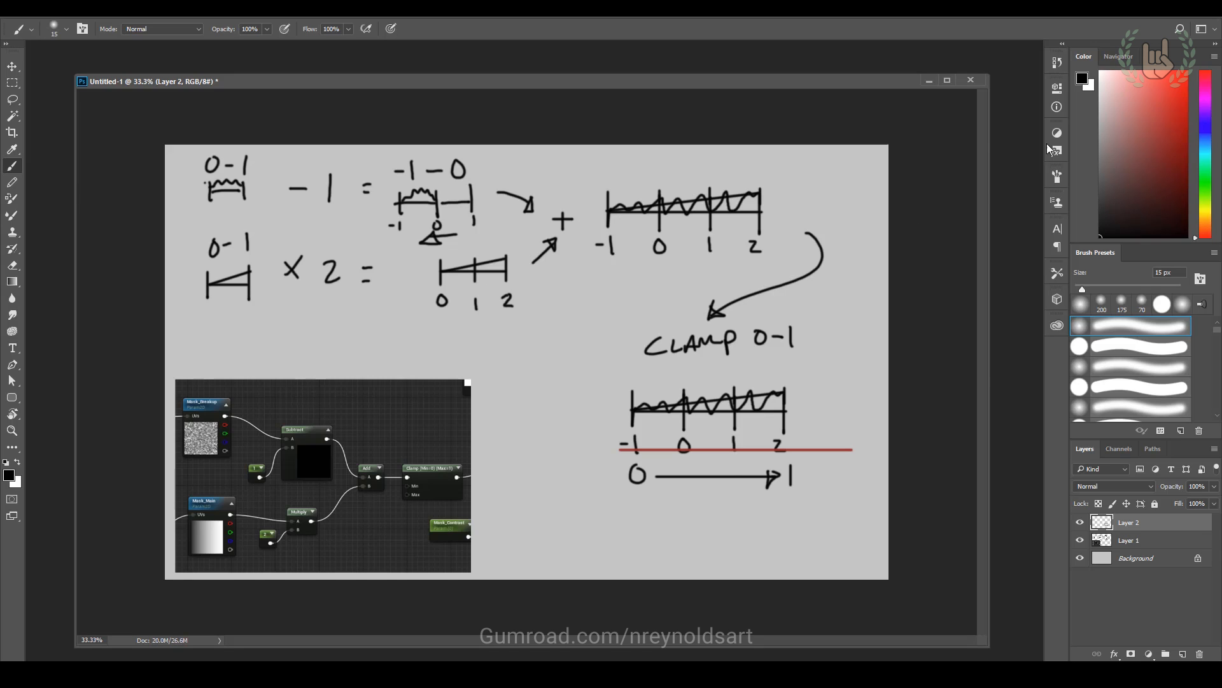
pyautogui.moveTo(1205, 217); pyautogui.dragTo(1209, 220)
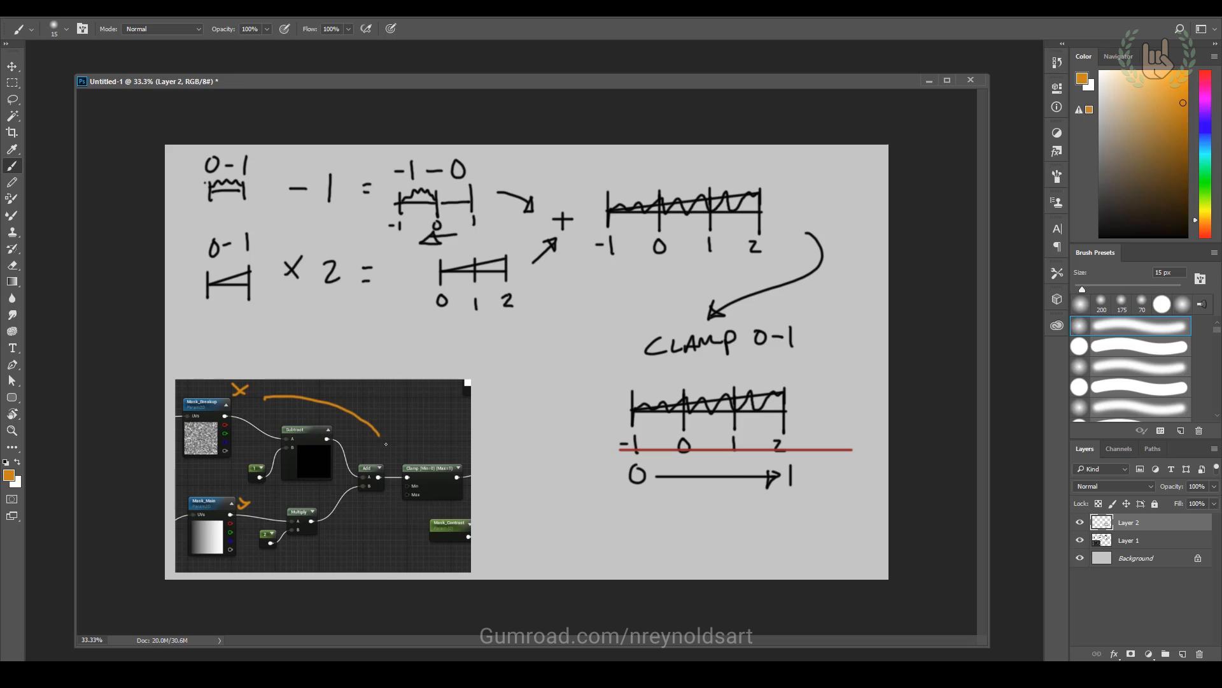
# Sketch curved orange arrows from the two mask texture nodes to the Add node and undo them
pyautogui.moveTo(253, 561)
pyautogui.mouseDown()
pyautogui.moveTo(306, 549)
pyautogui.moveTo(352, 510)
pyautogui.mouseUp()
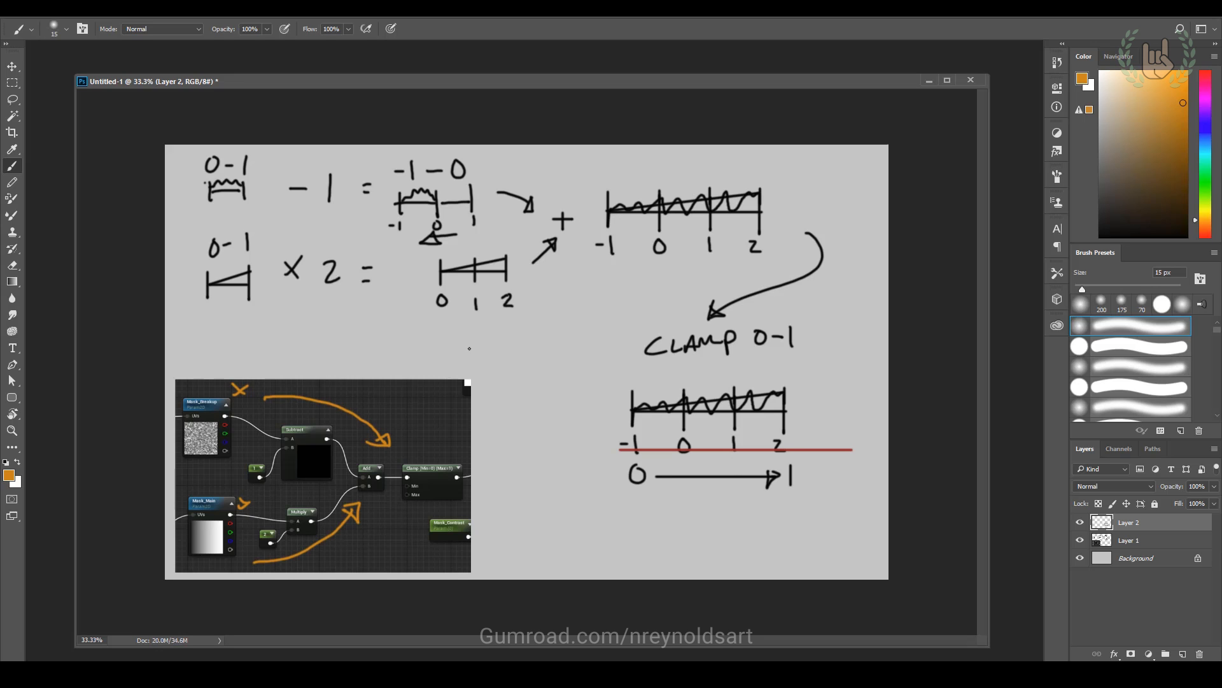
pyautogui.hotkey('ctrl', 'alt', 'z')
pyautogui.hotkey('ctrl', 'alt', 'z')
pyautogui.hotkey('ctrl', 'alt', 'z')
pyautogui.hotkey('ctrl', 'alt', 'z')
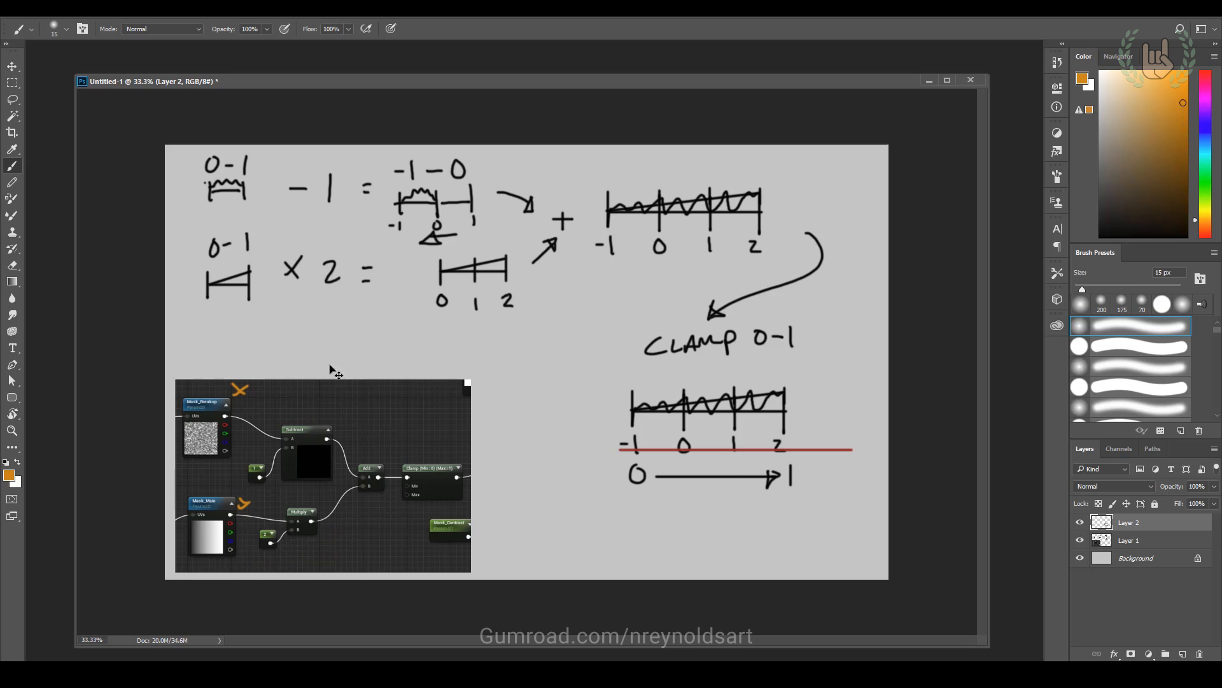
# Circle the noise's 0-1 range in orange, add further explanatory strokes to the diagram, and undo all of these marks
pyautogui.moveTo(203, 144); pyautogui.dragTo(255, 155)
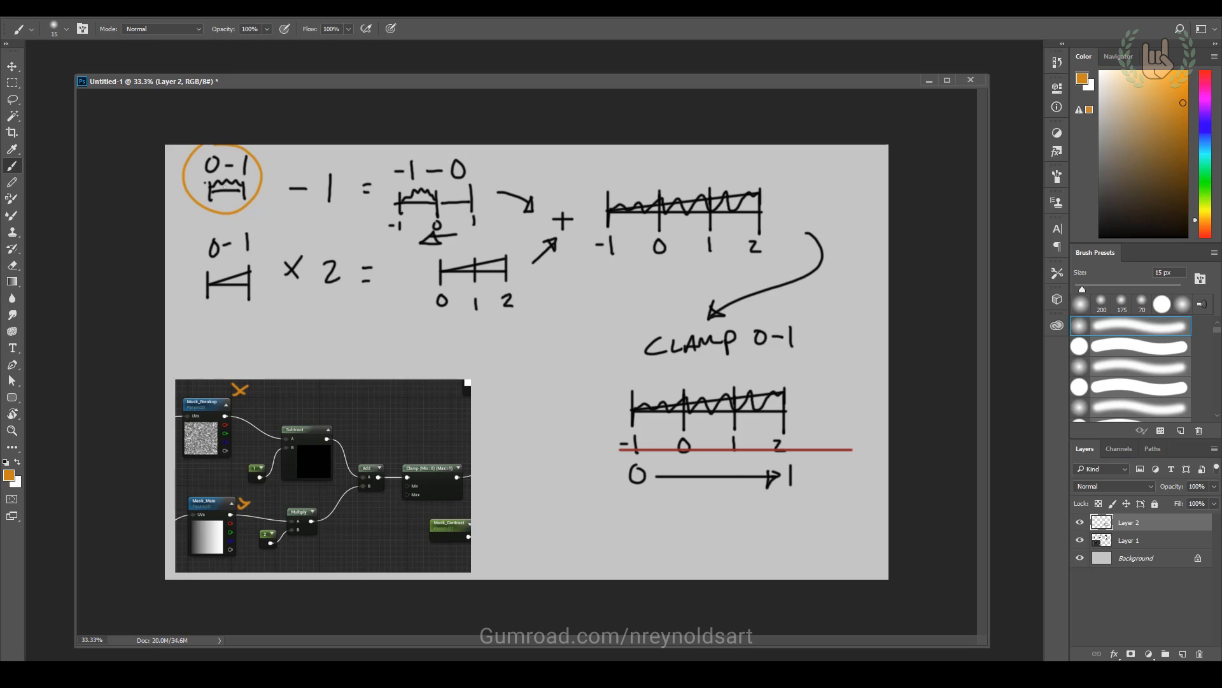
pyautogui.hotkey('ctrl', 'alt', 'z')
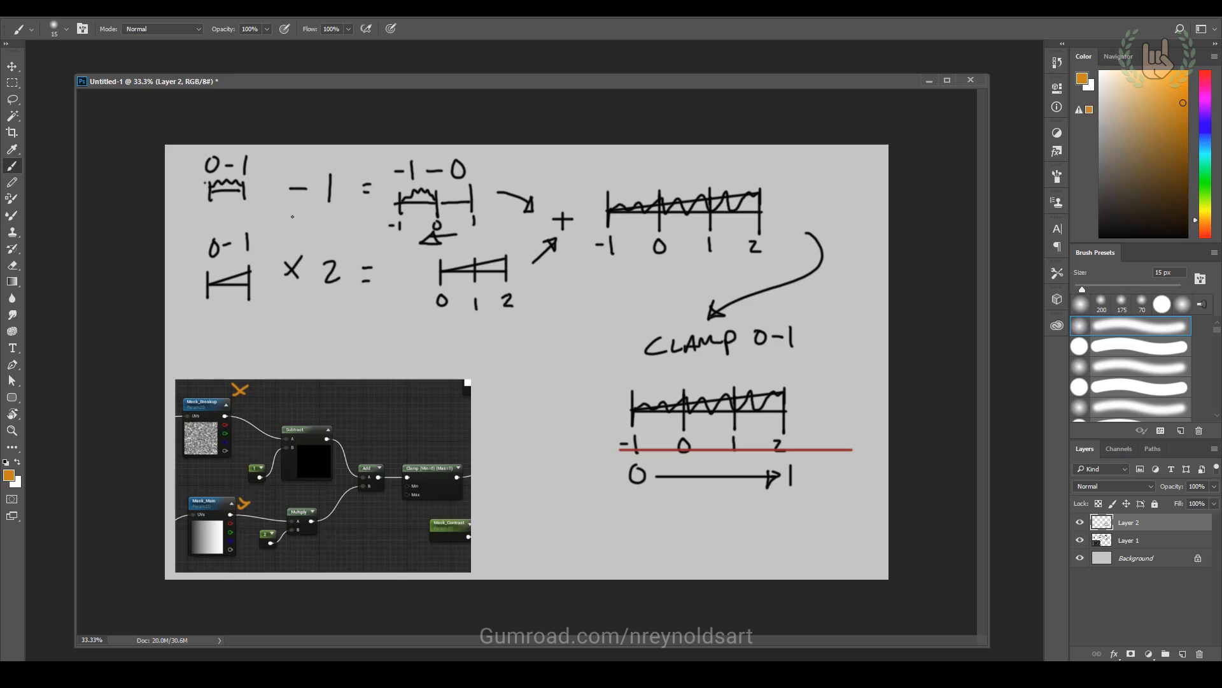
pyautogui.moveTo(219, 223); pyautogui.dragTo(245, 223)
pyautogui.moveTo(178, 506); pyautogui.dragTo(220, 479)
pyautogui.hotkey('ctrl', 'z')
pyautogui.hotkey('ctrl', 'z')
# Switch to Calculator, move it over the diagram, and calculate 0 - 0.5 + 1.5
pyautogui.hotkey('alt', 'Tab')
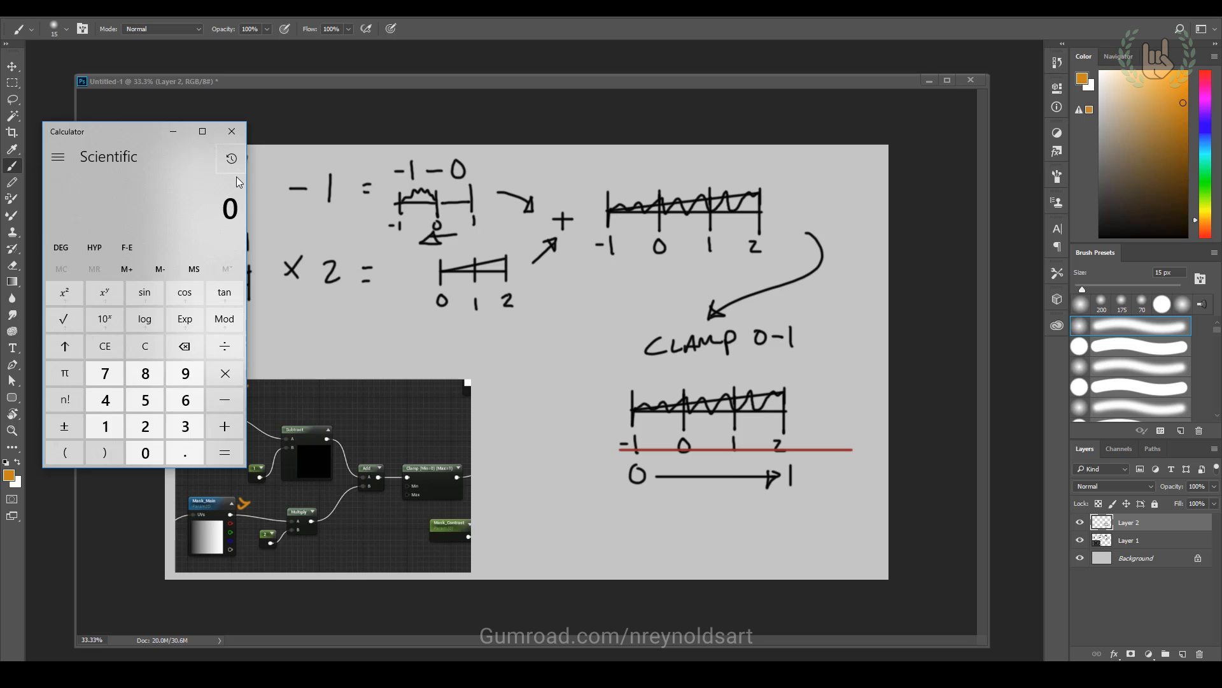
pyautogui.moveTo(153, 126); pyautogui.dragTo(278, 67)
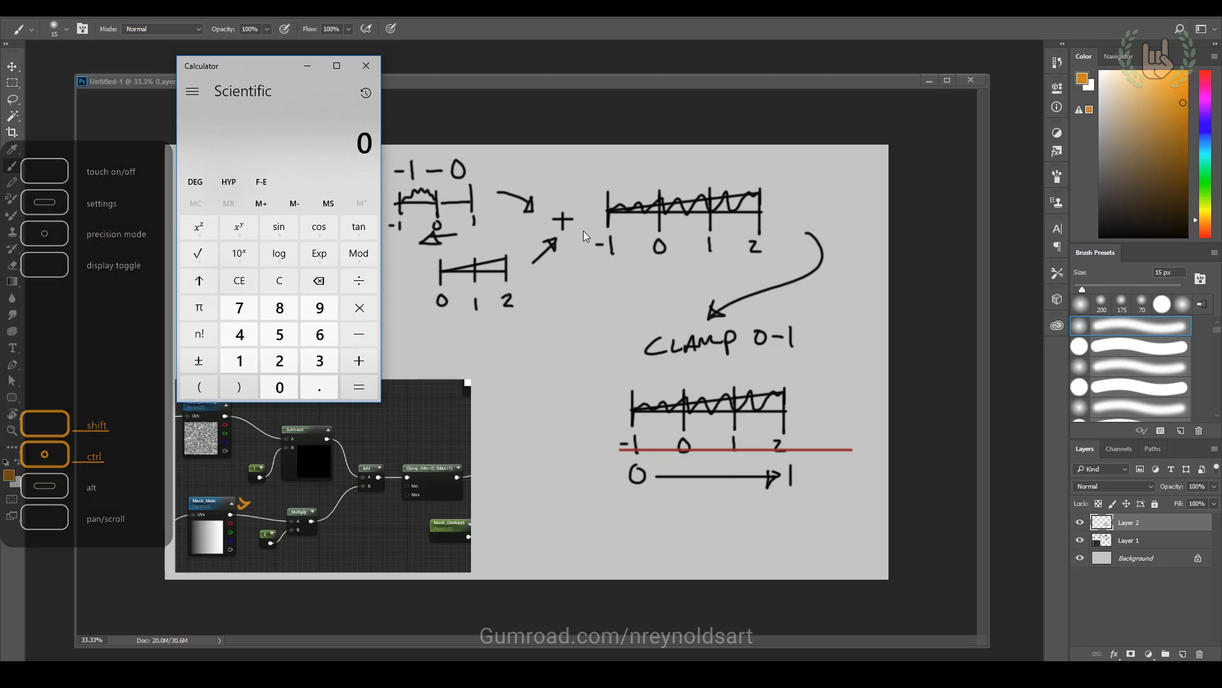
pyautogui.press('-')
pyautogui.write('.5')
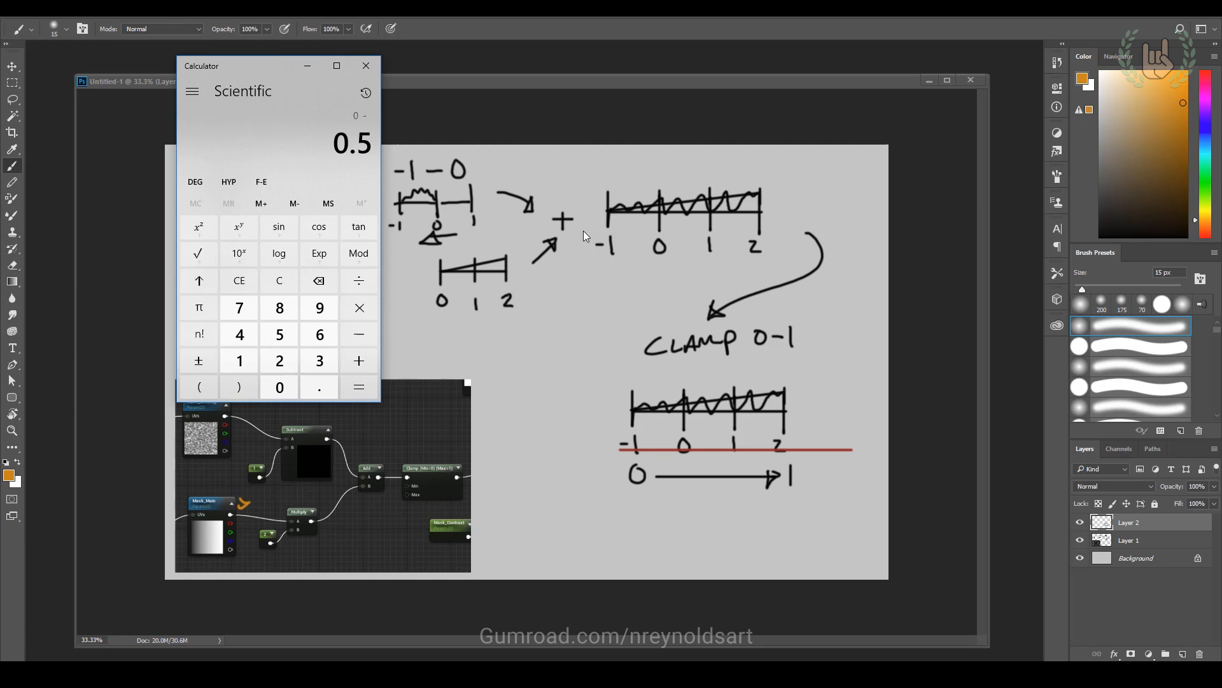
pyautogui.press('+')
pyautogui.write('1.5')
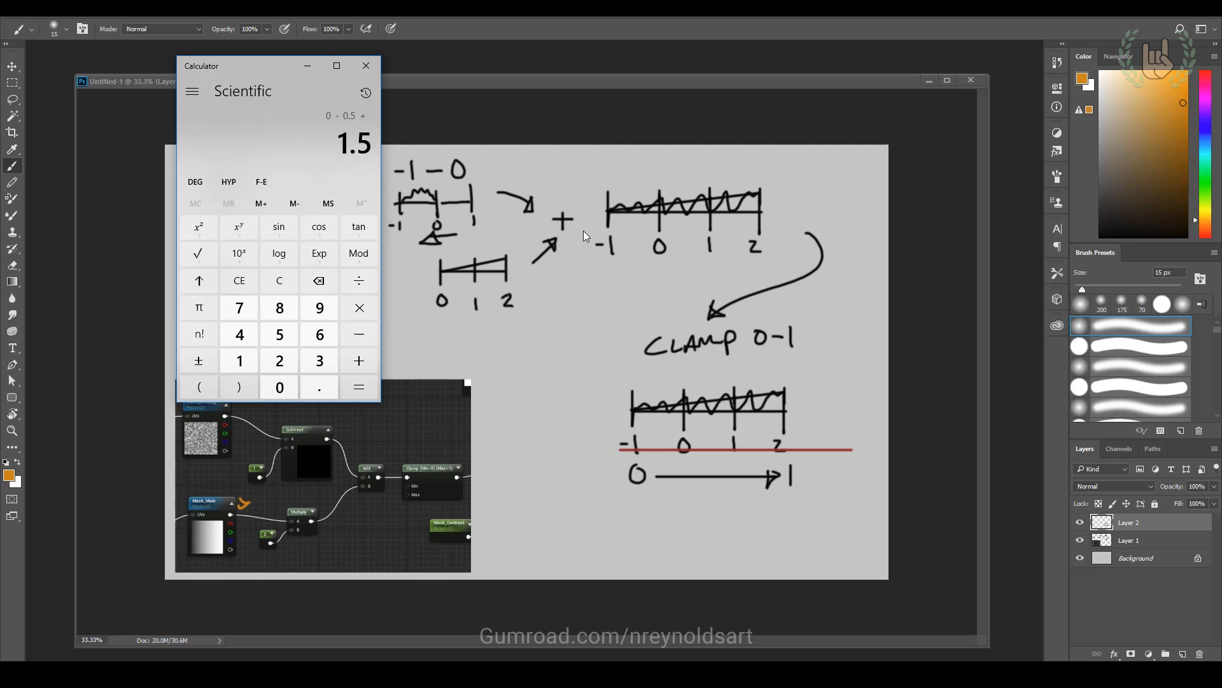
pyautogui.press('Return')
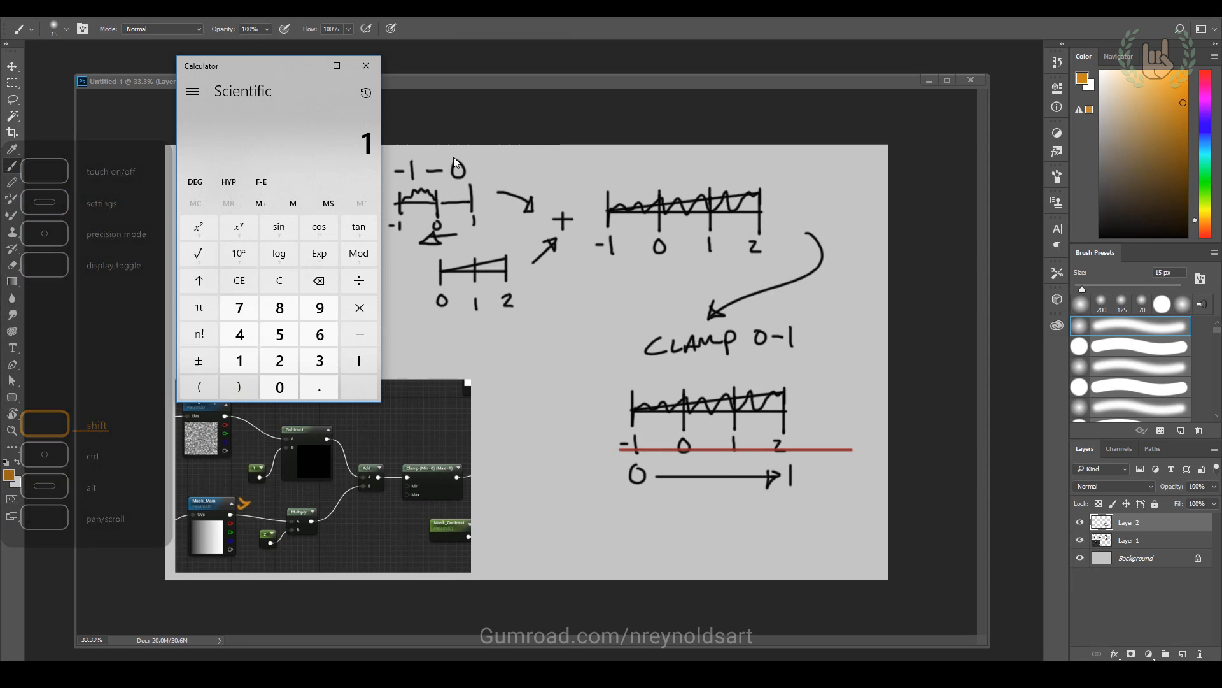
# Mark 1.5 on the 0-2 gradient range and 1 on the summed range, outline the math nodes, and undo these orange marks
pyautogui.click(490, 263)
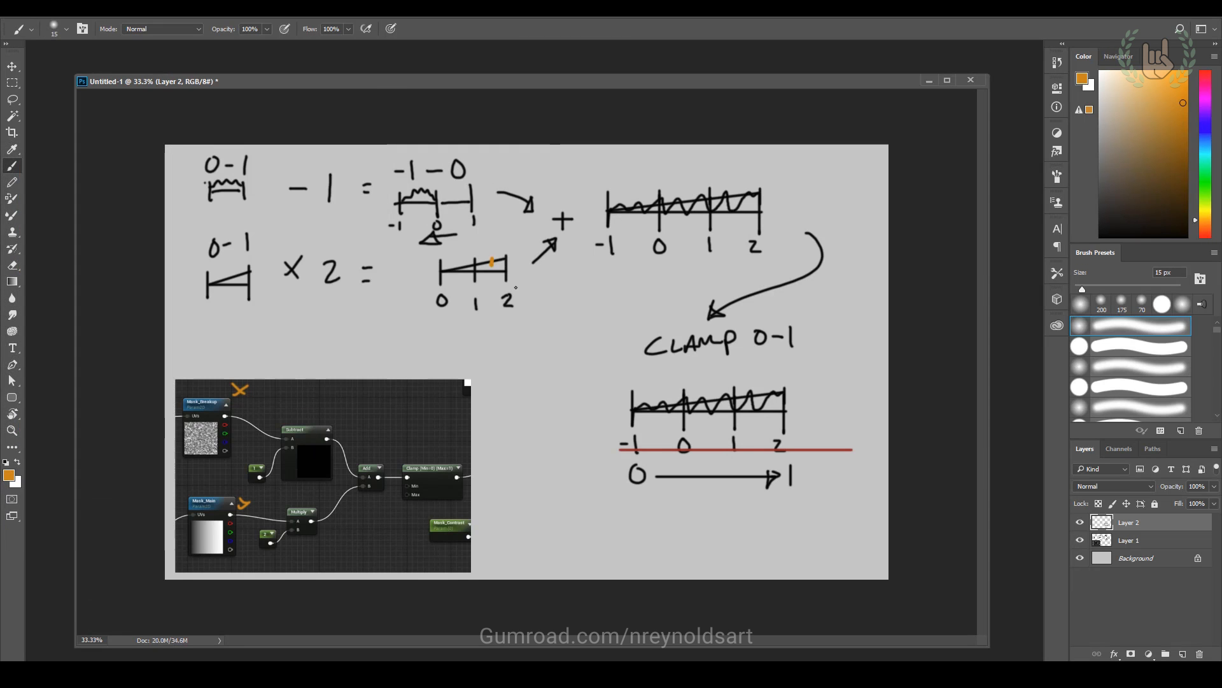
pyautogui.moveTo(708, 193); pyautogui.dragTo(708, 224)
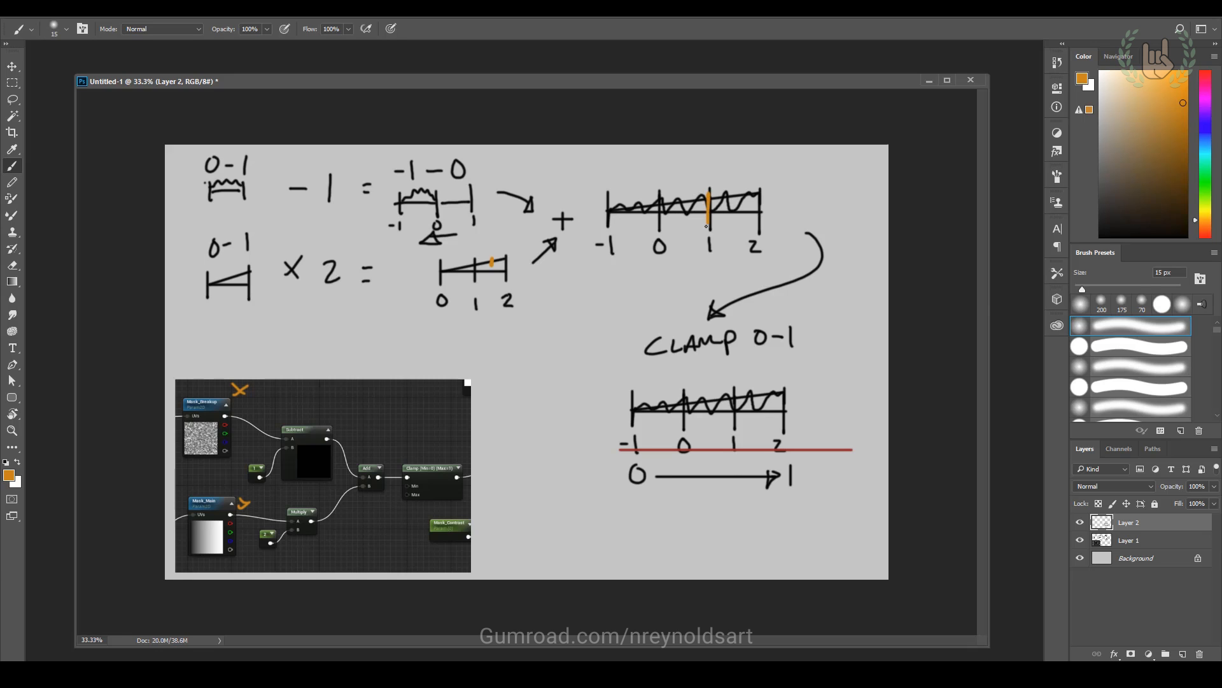
pyautogui.hotkey('ctrl', 'alt', 'z')
pyautogui.hotkey('ctrl', 'alt', 'z')
pyautogui.moveTo(254, 411)
pyautogui.mouseDown()
pyautogui.moveTo(254, 549)
pyautogui.moveTo(439, 484)
pyautogui.moveTo(268, 434)
pyautogui.mouseUp()
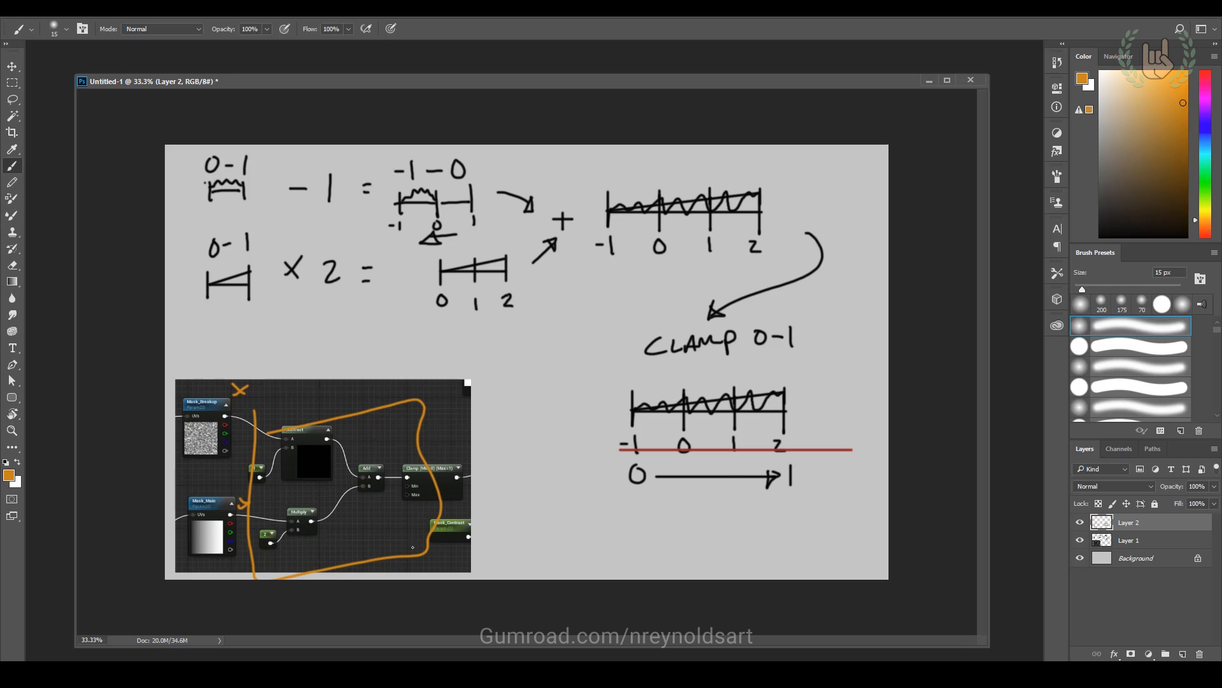
pyautogui.hotkey('ctrl', 'z')
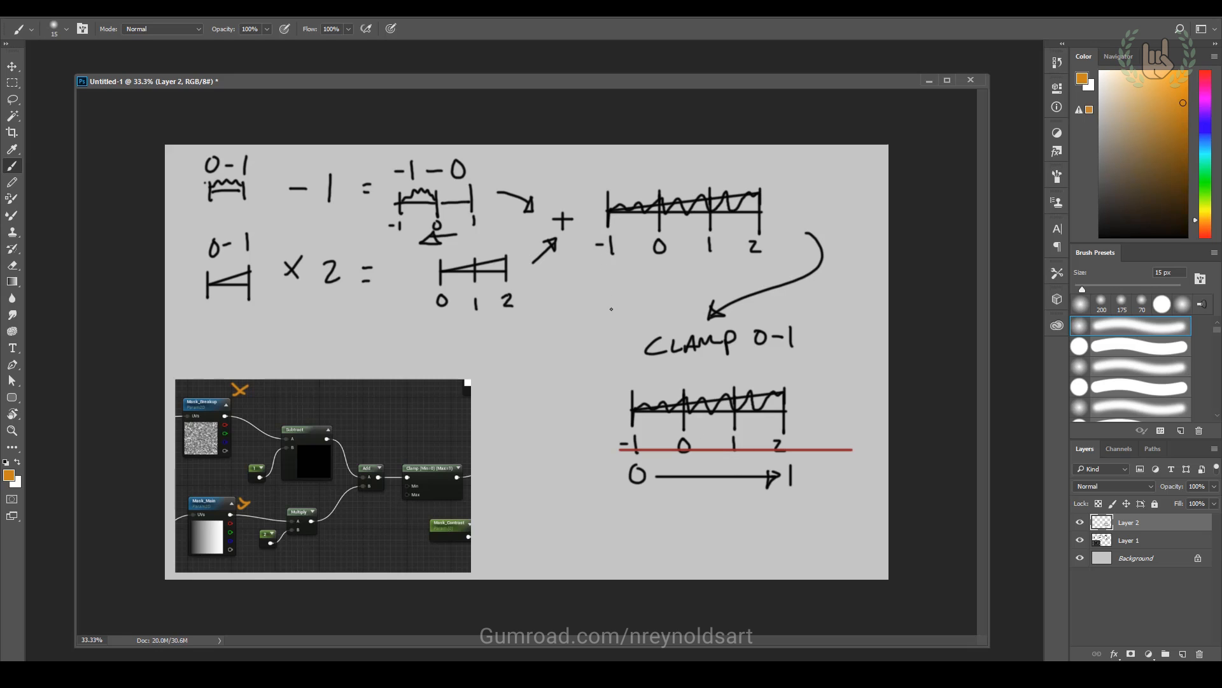
# Draw an orange 0, an arrow and a 1 beneath the summed -1 to 2 range
pyautogui.moveTo(613, 261); pyautogui.dragTo(619, 265)
pyautogui.moveTo(754, 265); pyautogui.dragTo(752, 285)
pyautogui.moveTo(636, 274)
pyautogui.mouseDown()
pyautogui.moveTo(729, 273)
pyautogui.moveTo(724, 284)
pyautogui.mouseUp()
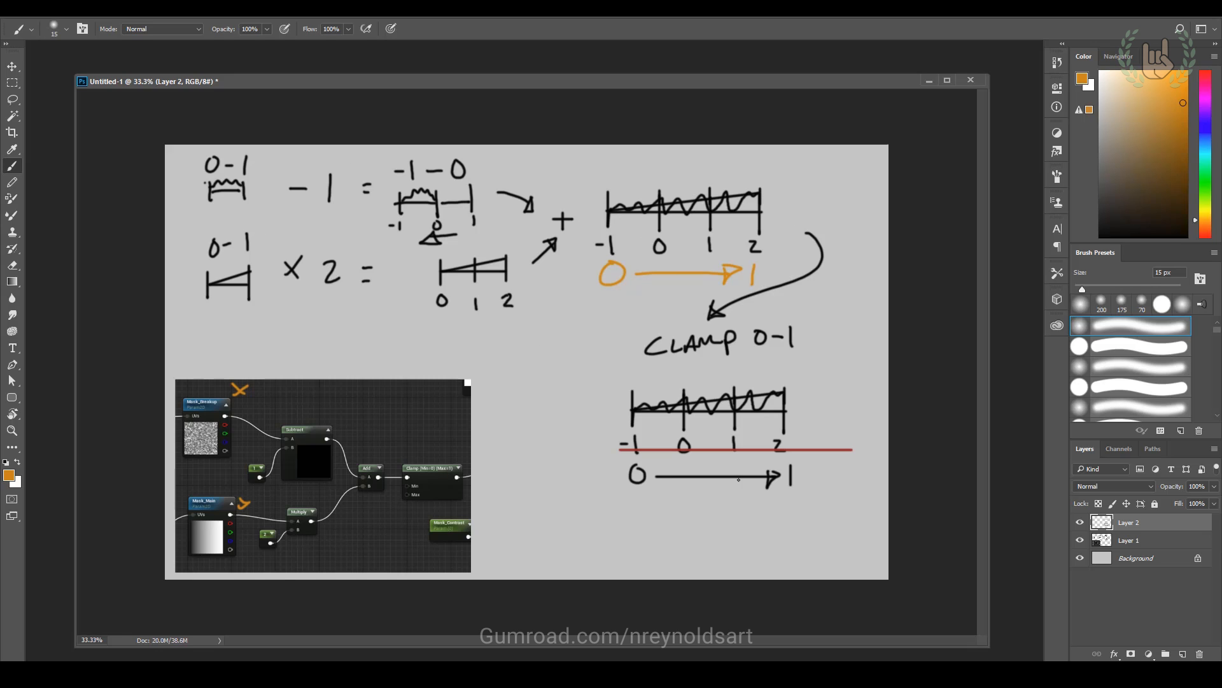
# Switch to Unreal Editor and open the MAT_MaskSetup material in a maximized material editor
pyautogui.click(570, 664)
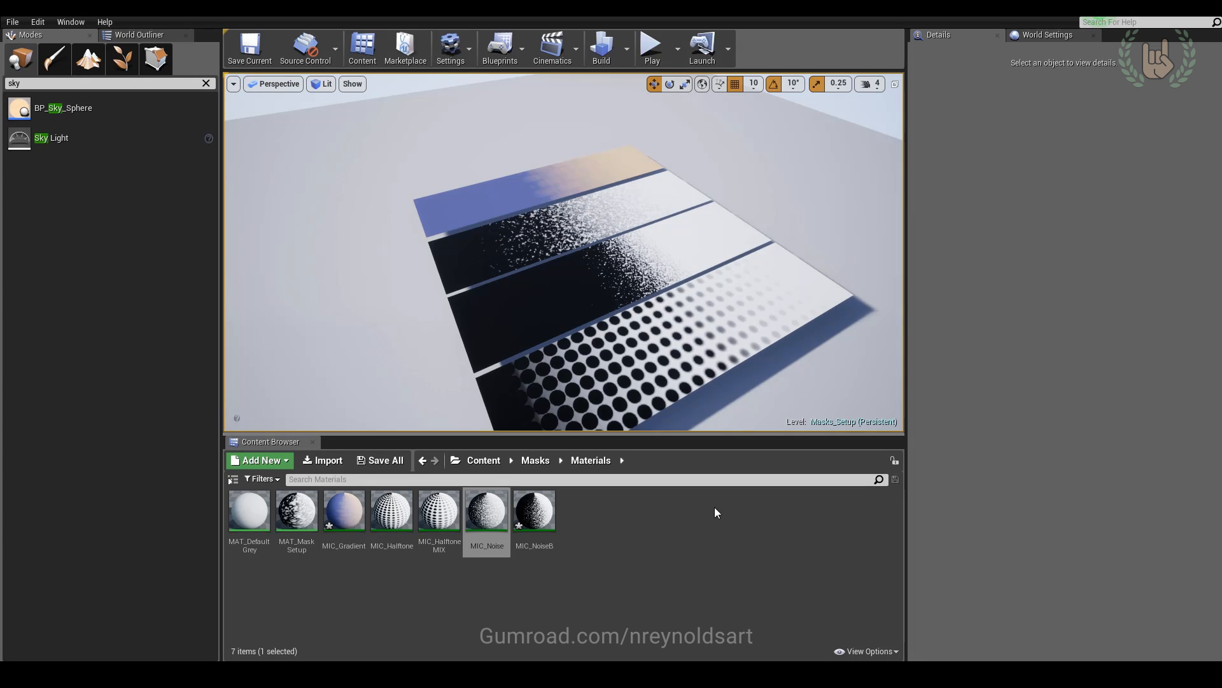
pyautogui.doubleClick(297, 509)
pyautogui.doubleClick(749, 55)
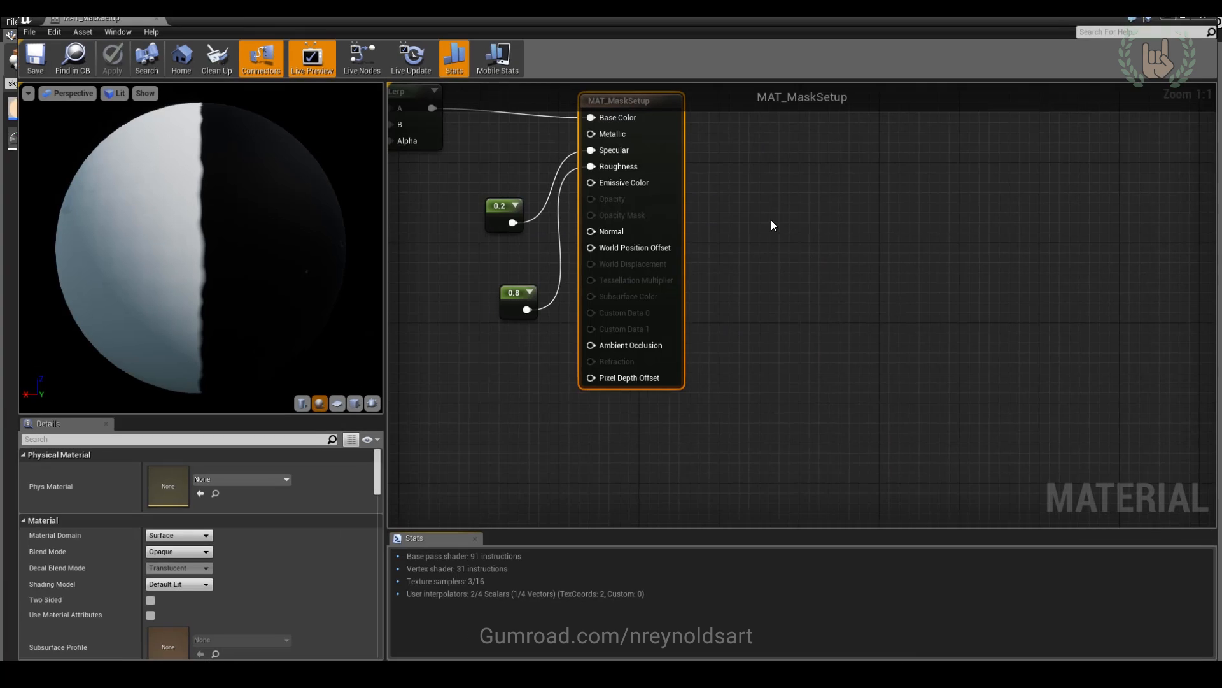
# Add a HeightLerp function node to the MAT_MaskSetup graph and place it above the Mask_Breakup and Subtract nodes
pyautogui.scroll(-3, 816, 340)
pyautogui.scroll(-3, 789, 344)
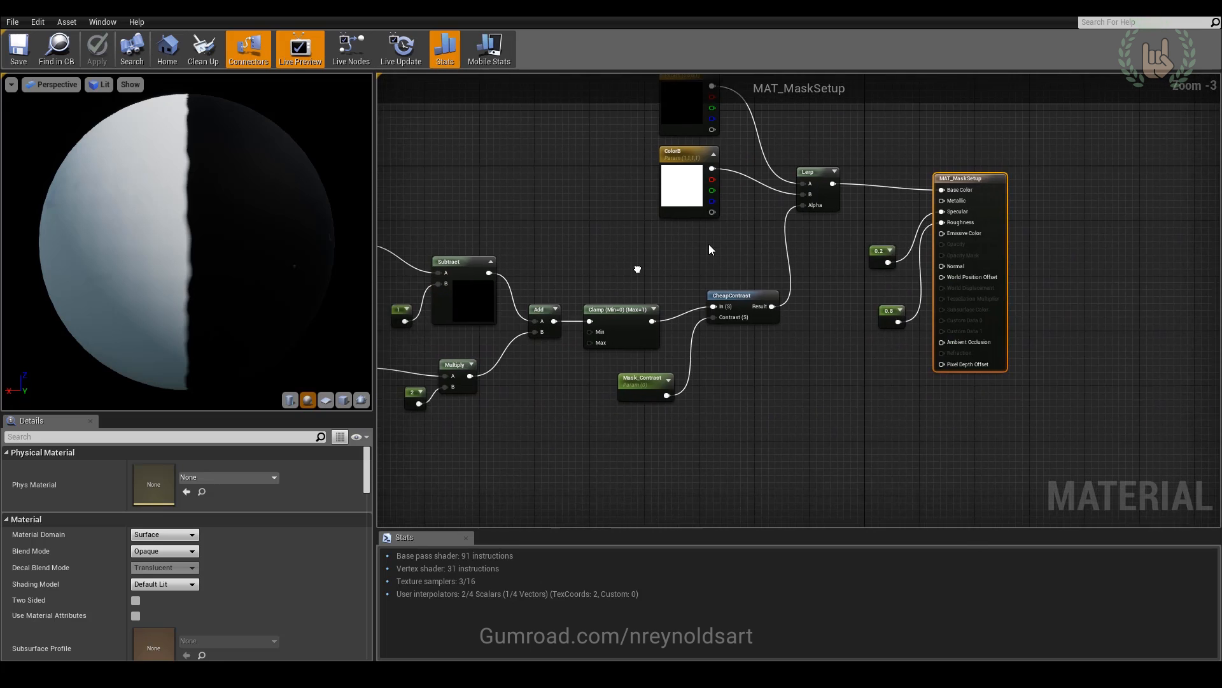
pyautogui.moveTo(911, 402); pyautogui.dragTo(788, 401, button='right')
pyautogui.rightClick(788, 401)
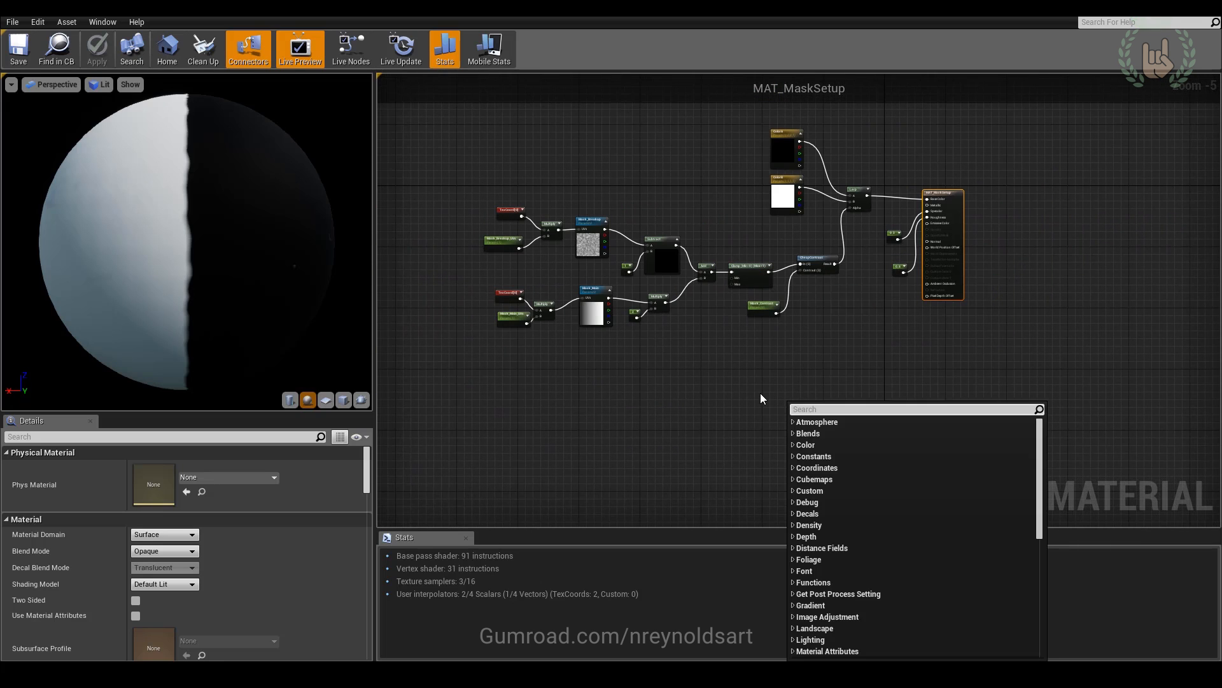
pyautogui.write('height')
pyautogui.press('Return')
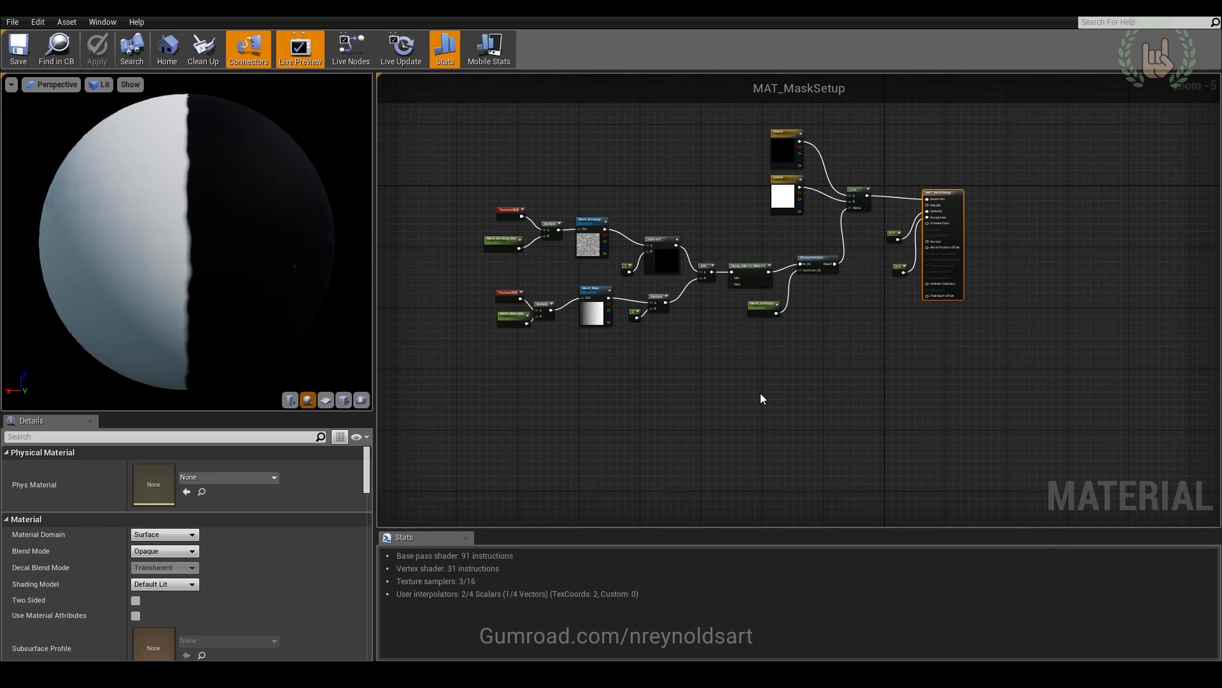
pyautogui.moveTo(837, 427); pyautogui.dragTo(688, 194)
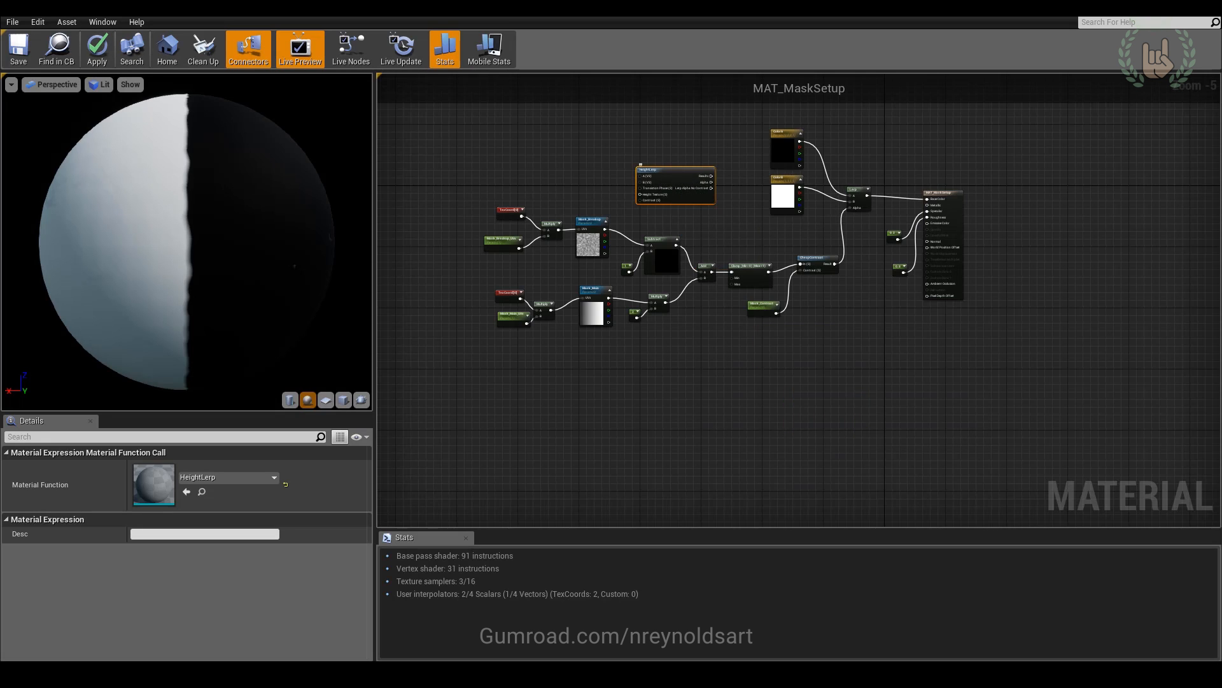
pyautogui.scroll(3, 688, 195)
pyautogui.scroll(2, 775, 304)
pyautogui.moveTo(775, 267); pyautogui.dragTo(774, 199)
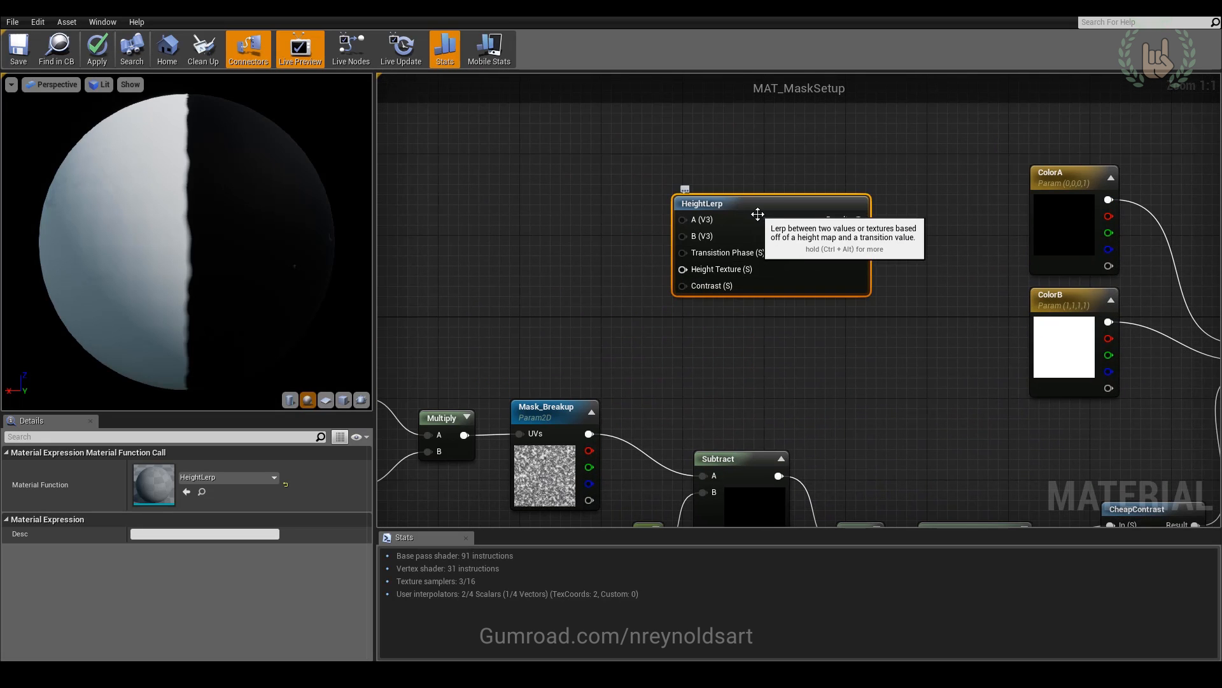
# Open the HeightLerp function and move its Height Texture, Transition Phase and Contrast inputs away from the math nodes
pyautogui.doubleClick(766, 203)
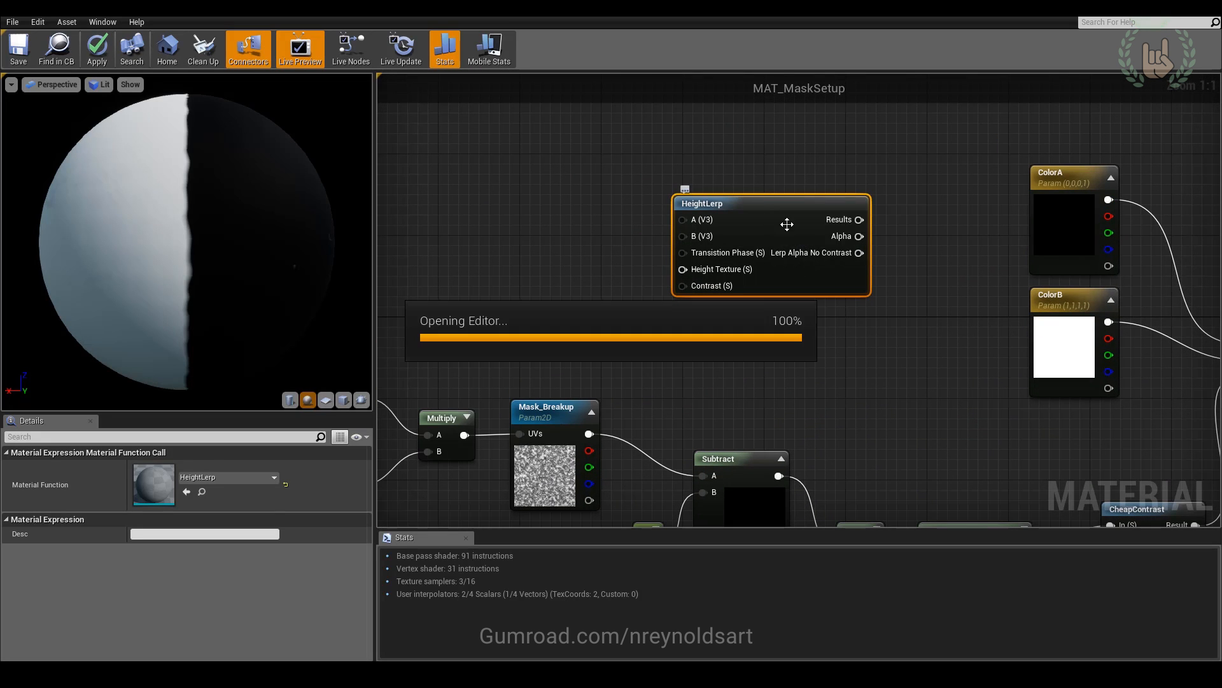
pyautogui.moveTo(792, 280); pyautogui.dragTo(1106, 201, button='right')
pyautogui.scroll(-3, 880, 265)
pyautogui.moveTo(734, 333); pyautogui.dragTo(867, 335, button='right')
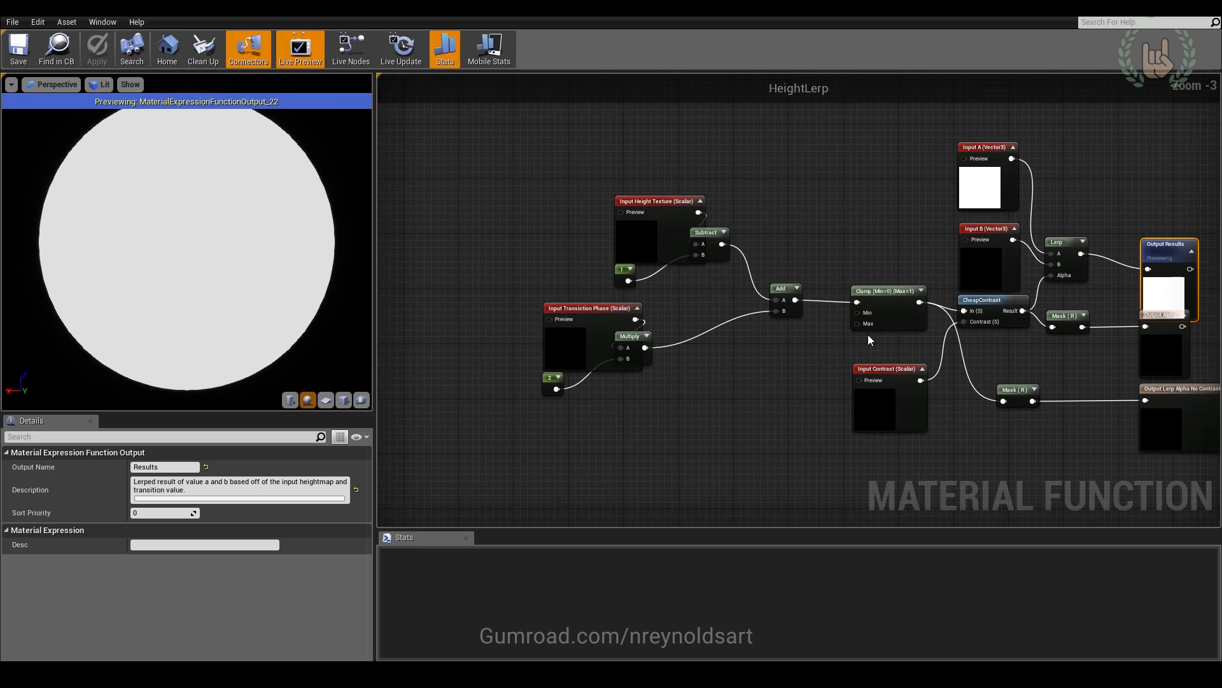
pyautogui.moveTo(661, 216); pyautogui.dragTo(491, 138)
pyautogui.moveTo(603, 325); pyautogui.dragTo(437, 284)
pyautogui.moveTo(674, 399); pyautogui.dragTo(629, 427, button='right')
pyautogui.moveTo(828, 419); pyautogui.dragTo(864, 543)
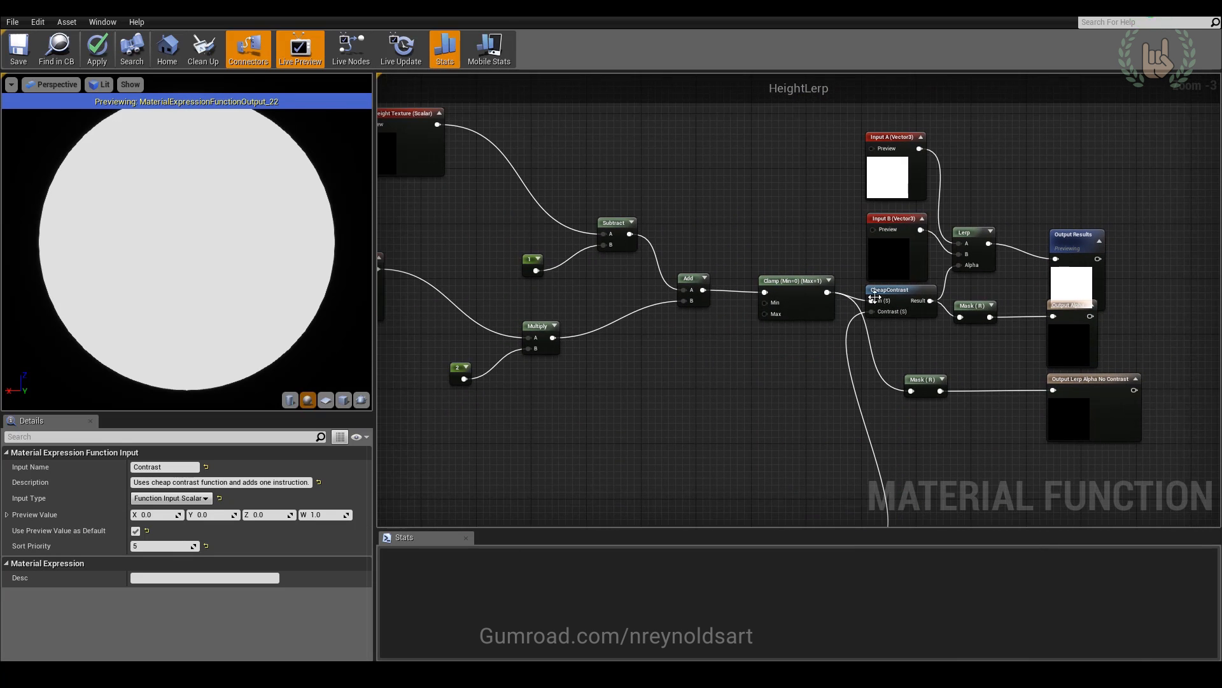
# Move the Subtract node with its constant 1, Add, Clamp and CheapContrast closer together into a compact chain
pyautogui.click(616, 232)
pyautogui.keyDown('ctrl'); pyautogui.click(534, 262); pyautogui.keyUp('ctrl')
pyautogui.moveTo(616, 232); pyautogui.dragTo(524, 233)
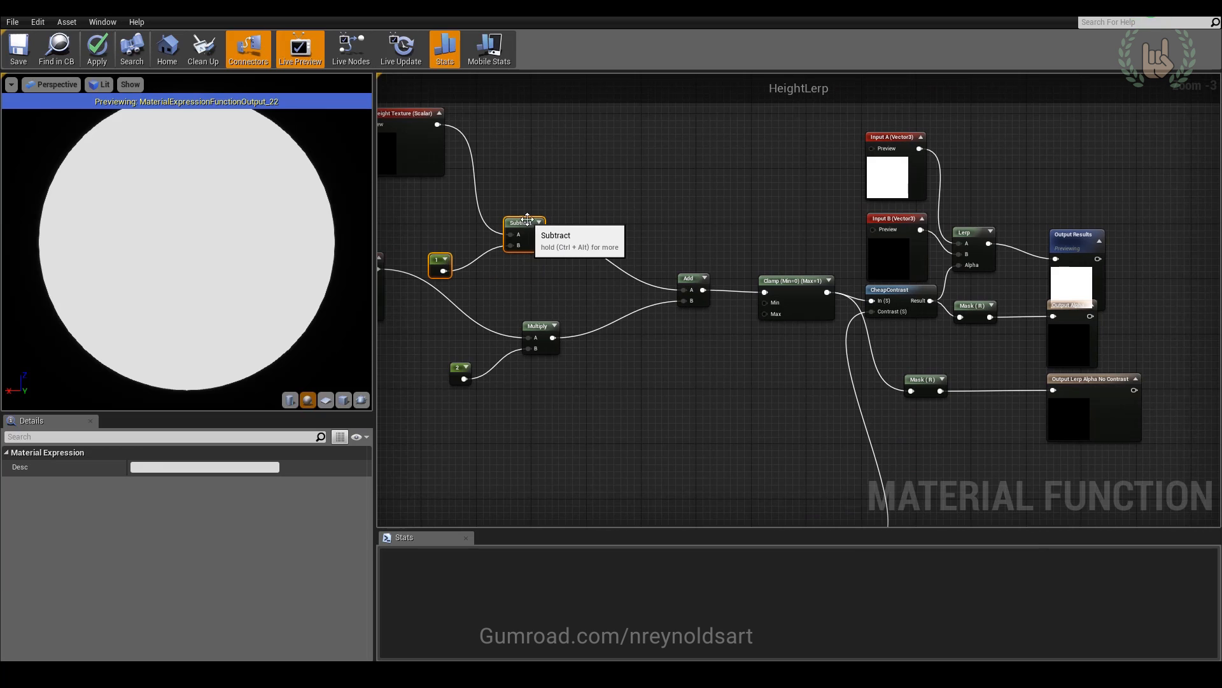
pyautogui.click(598, 285)
pyautogui.moveTo(598, 285); pyautogui.dragTo(579, 285)
pyautogui.moveTo(804, 280); pyautogui.dragTo(697, 279)
pyautogui.moveTo(894, 291); pyautogui.dragTo(808, 286)
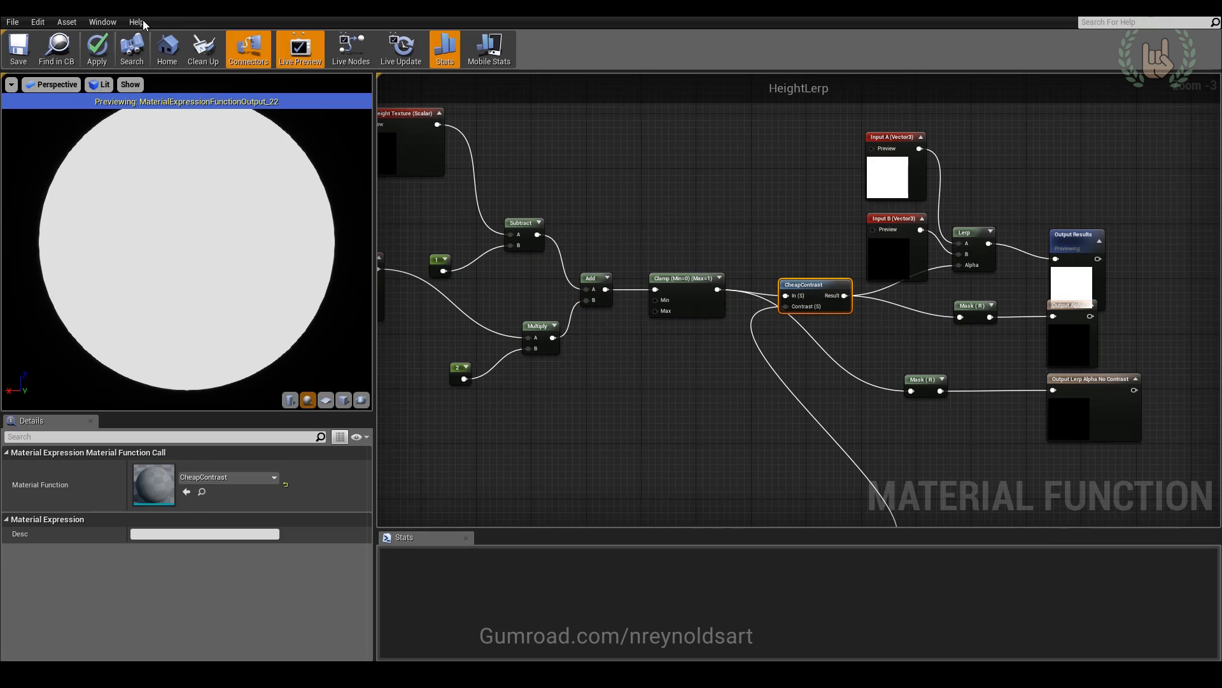
# Select the HeightLerp nodes from Subtract through CheapContrast for comparison, and close the function to return to MAT_MaskSetup
pyautogui.moveTo(441, 237); pyautogui.dragTo(550, 246, button='right')
pyautogui.moveTo(505, 207); pyautogui.dragTo(912, 426)
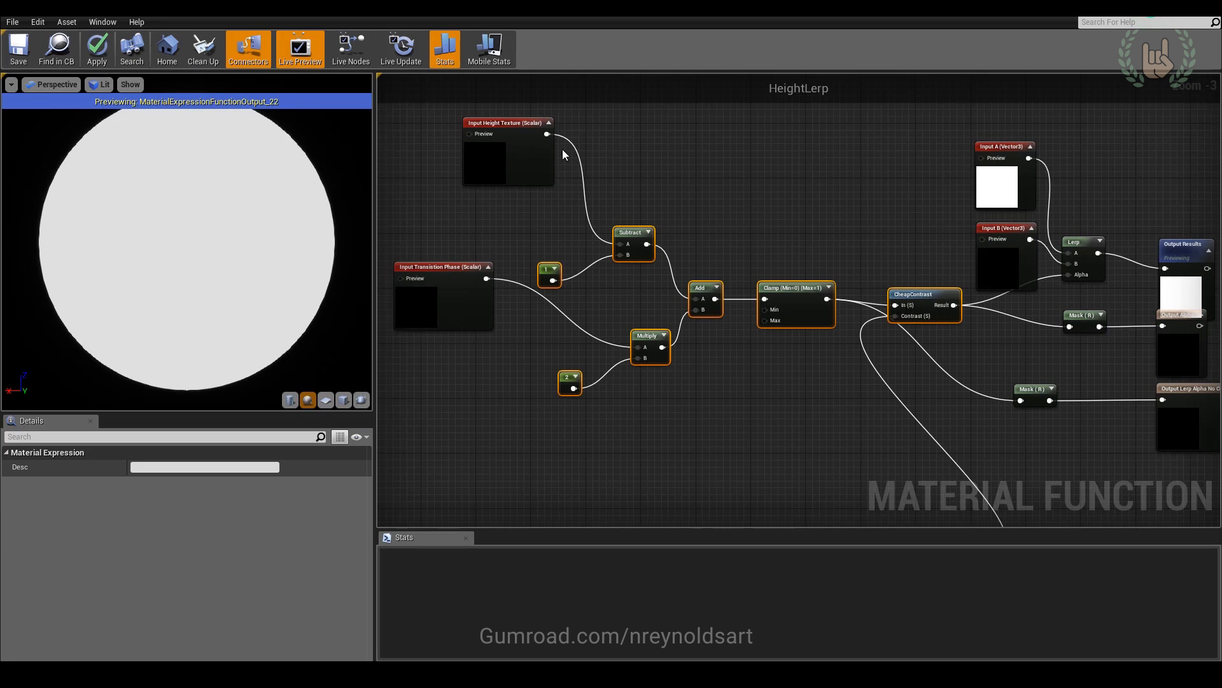
pyautogui.moveTo(1041, 317); pyautogui.dragTo(979, 338, button='right')
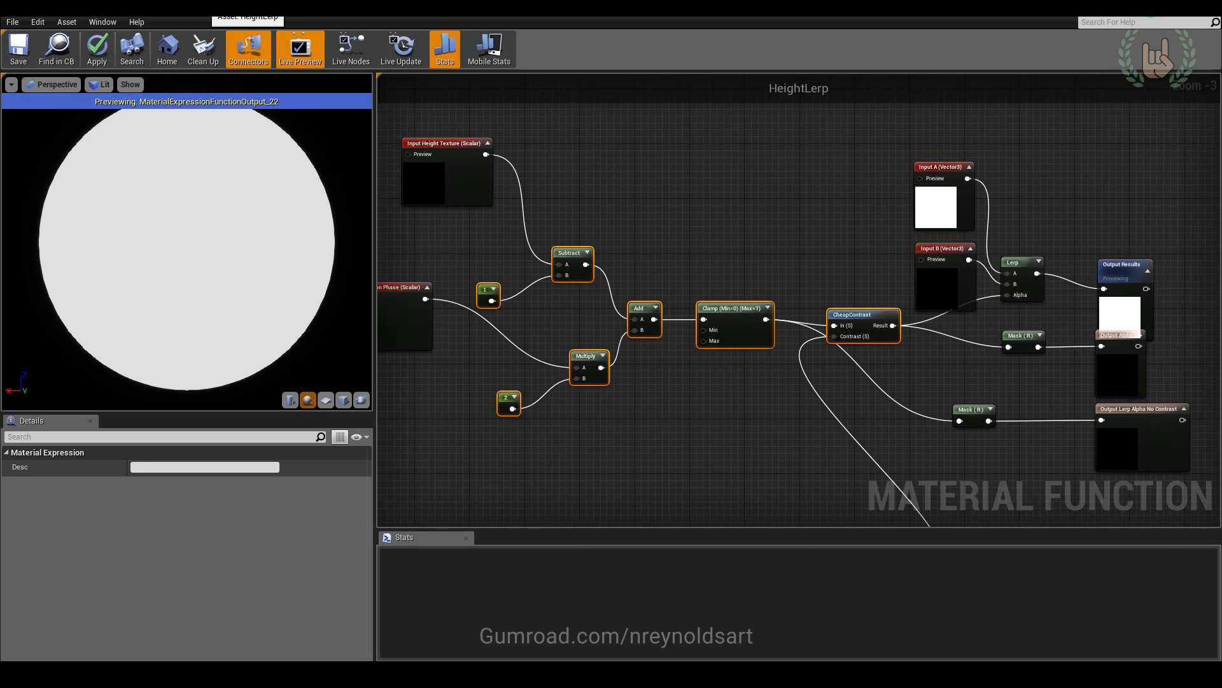
pyautogui.click(213, 5)
pyautogui.click(717, 384)
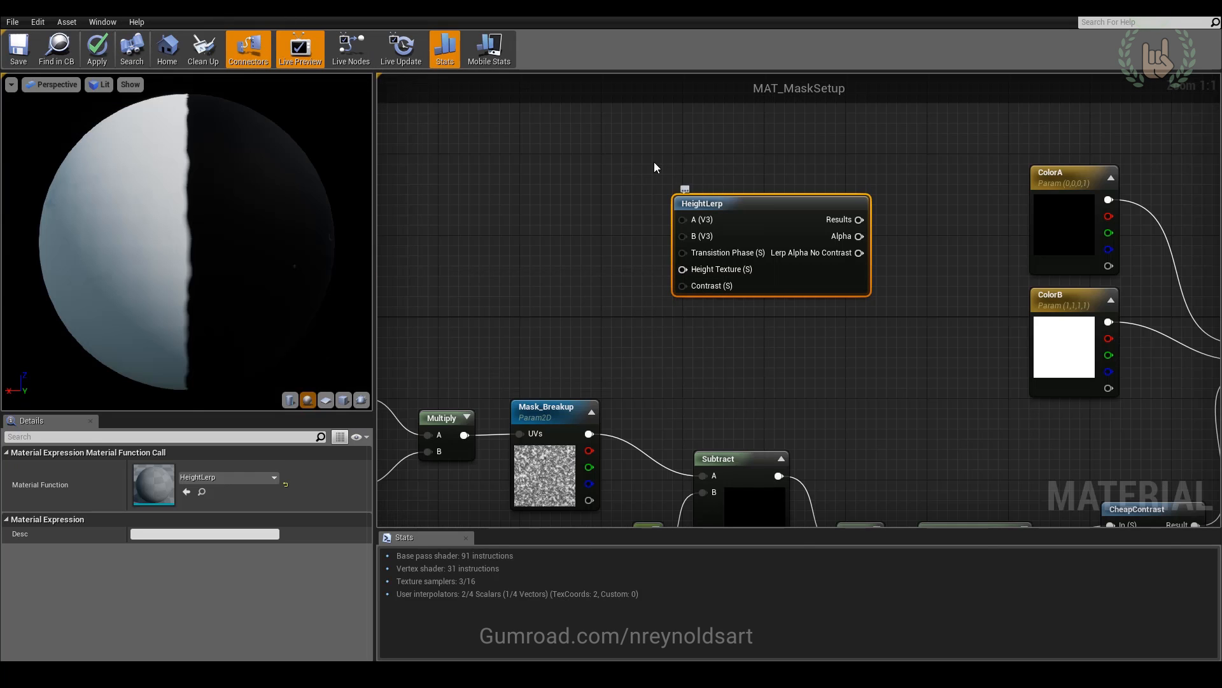
# Delete the HeightLerp function node from the MAT_MaskSetup graph
pyautogui.moveTo(797, 259); pyautogui.dragTo(816, 248)
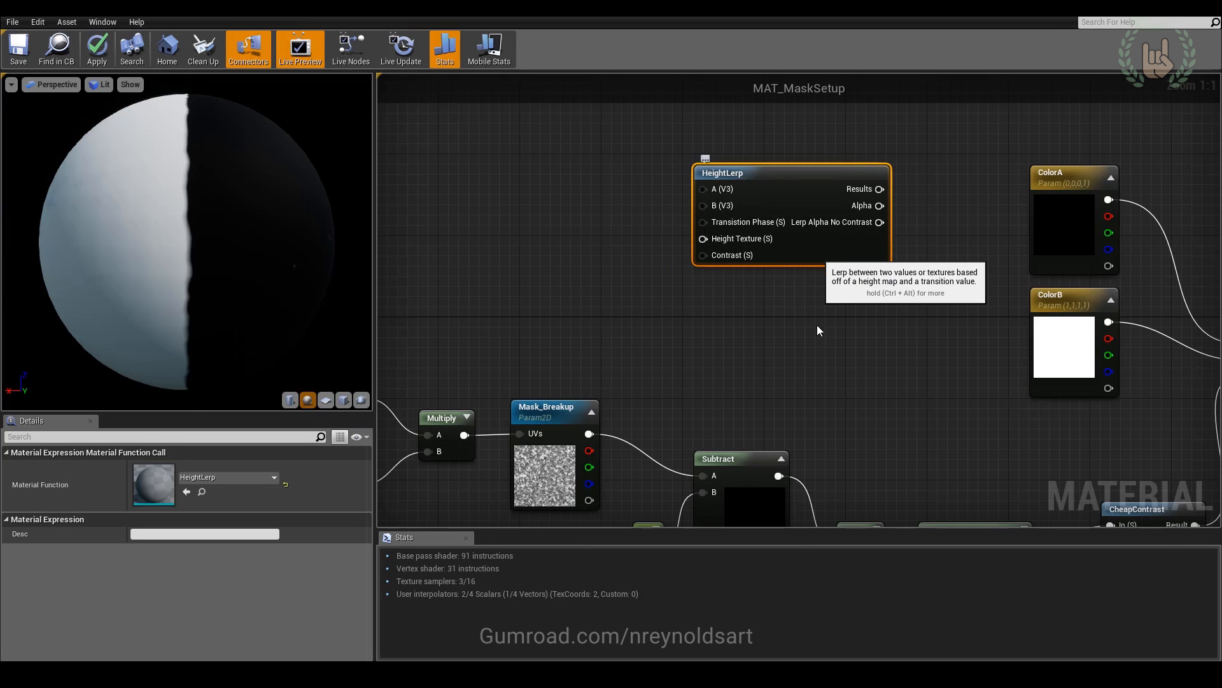
pyautogui.moveTo(816, 249); pyautogui.dragTo(897, 231, button='right')
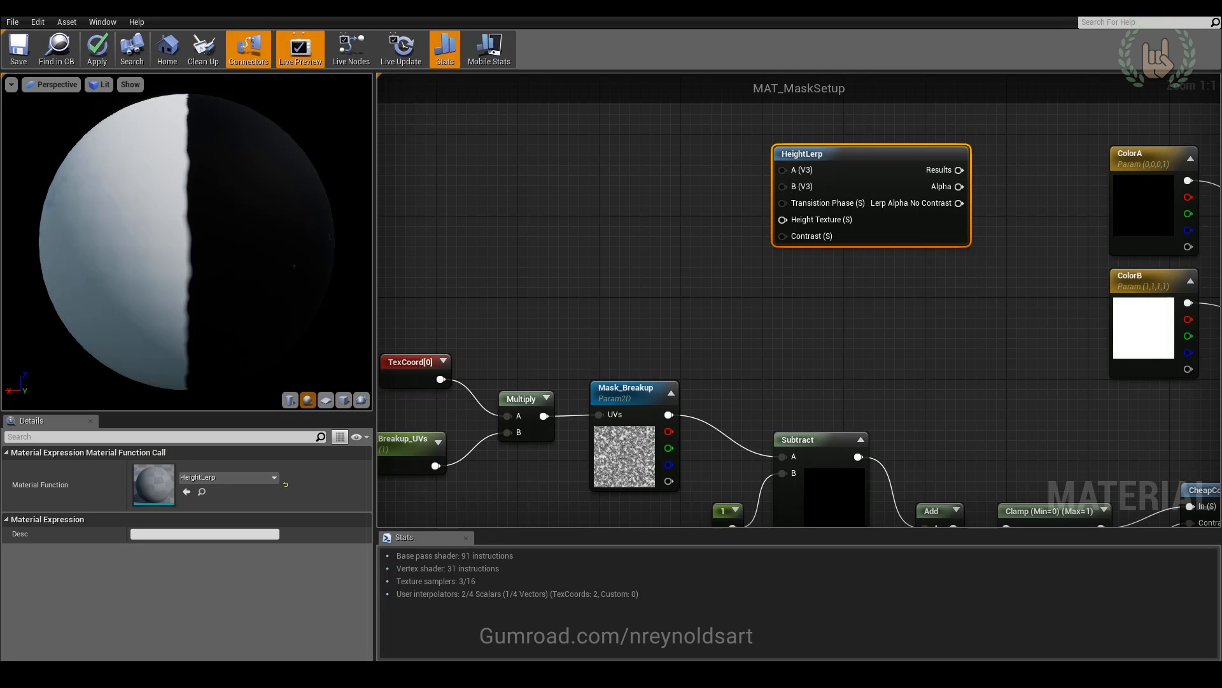
pyautogui.moveTo(805, 476); pyautogui.dragTo(876, 415, button='right')
pyautogui.moveTo(915, 259); pyautogui.dragTo(886, 311, button='right')
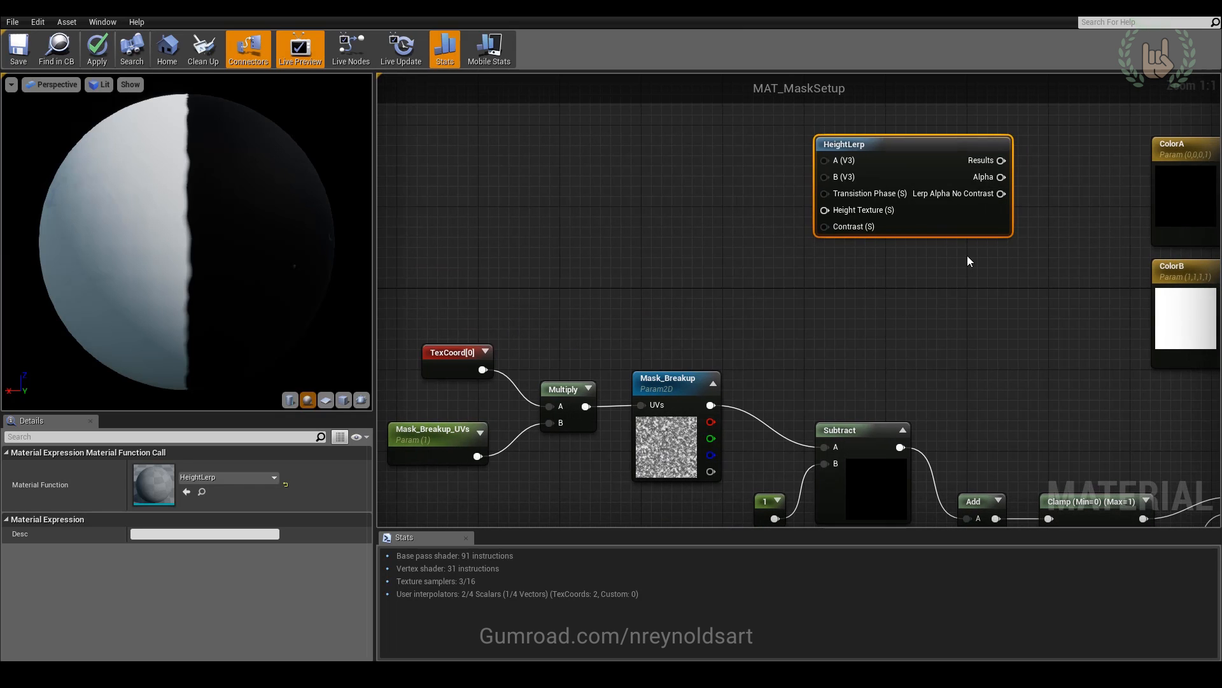
pyautogui.press('Delete')
# Move the Mask_Breakup texture with its TexCoord, Mask_Breakup_UVs and Multiply nodes up and away from the Subtract node
pyautogui.moveTo(816, 283); pyautogui.dragTo(870, 220, button='right')
pyautogui.scroll(-2, 870, 219)
pyautogui.moveTo(510, 236); pyautogui.dragTo(694, 371)
pyautogui.moveTo(694, 372); pyautogui.dragTo(624, 350, button='right')
pyautogui.moveTo(465, 195); pyautogui.dragTo(713, 365)
pyautogui.moveTo(659, 324); pyautogui.dragTo(576, 188)
pyautogui.moveTo(567, 246); pyautogui.dragTo(641, 287, button='right')
pyautogui.click(541, 288)
# Duplicate the Mask_Breakup texture parameter and place the copy directly below the original
pyautogui.click(681, 231)
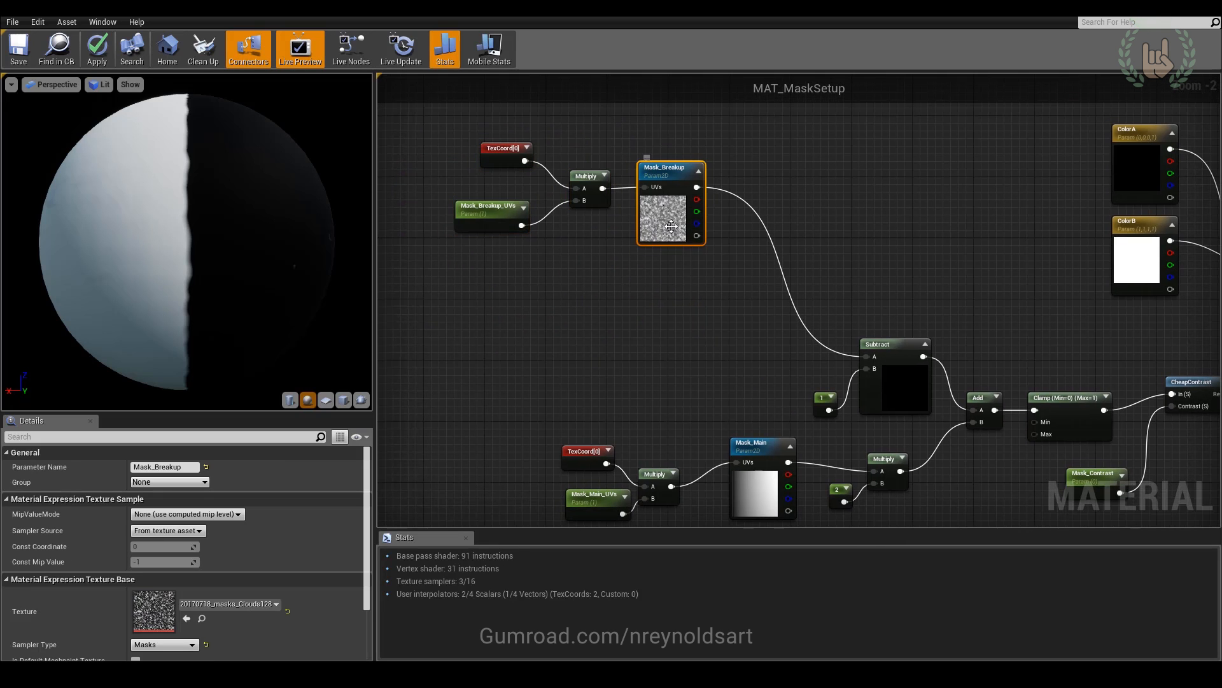
pyautogui.hotkey('ctrl', 'c')
pyautogui.hotkey('ctrl', 'v')
pyautogui.moveTo(731, 308); pyautogui.dragTo(664, 319)
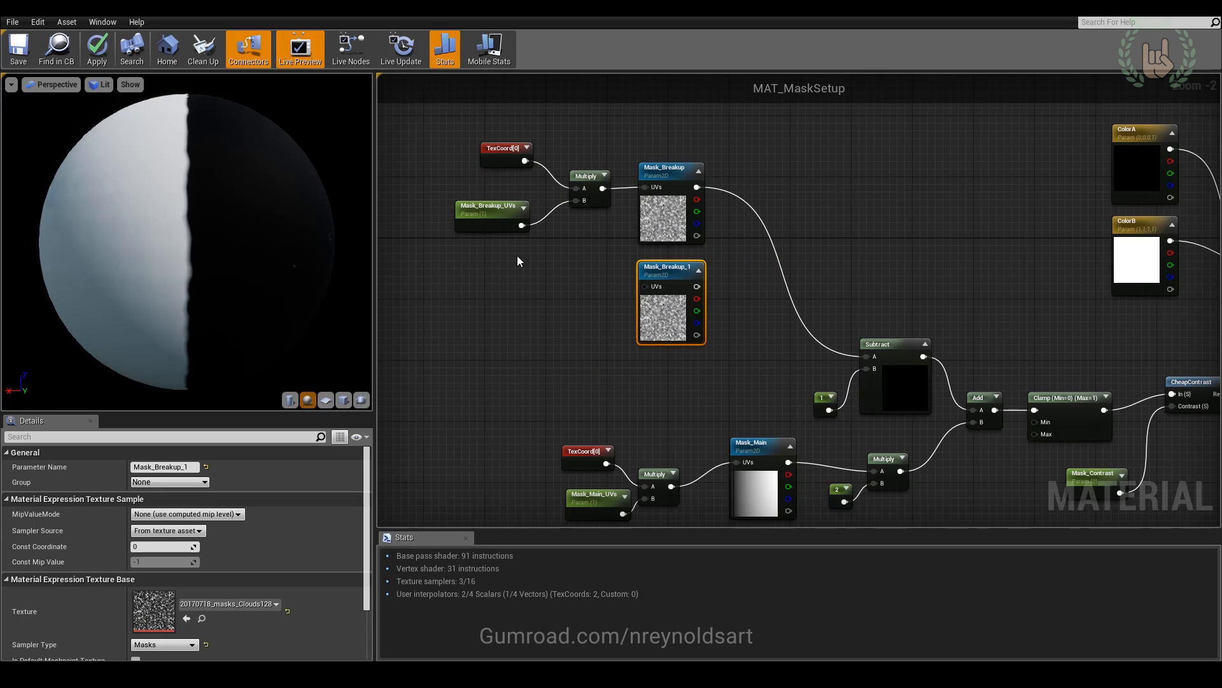
# Duplicate the Mask_Breakup UV nodes, place them beside the copied texture and connect their Multiply to its UVs
pyautogui.moveTo(450, 131); pyautogui.dragTo(617, 231)
pyautogui.hotkey('ctrl', 'c')
pyautogui.hotkey('ctrl', 'v')
pyautogui.moveTo(616, 295); pyautogui.dragTo(459, 334)
pyautogui.moveTo(573, 303); pyautogui.dragTo(653, 285)
pyautogui.moveTo(465, 342); pyautogui.dragTo(457, 349)
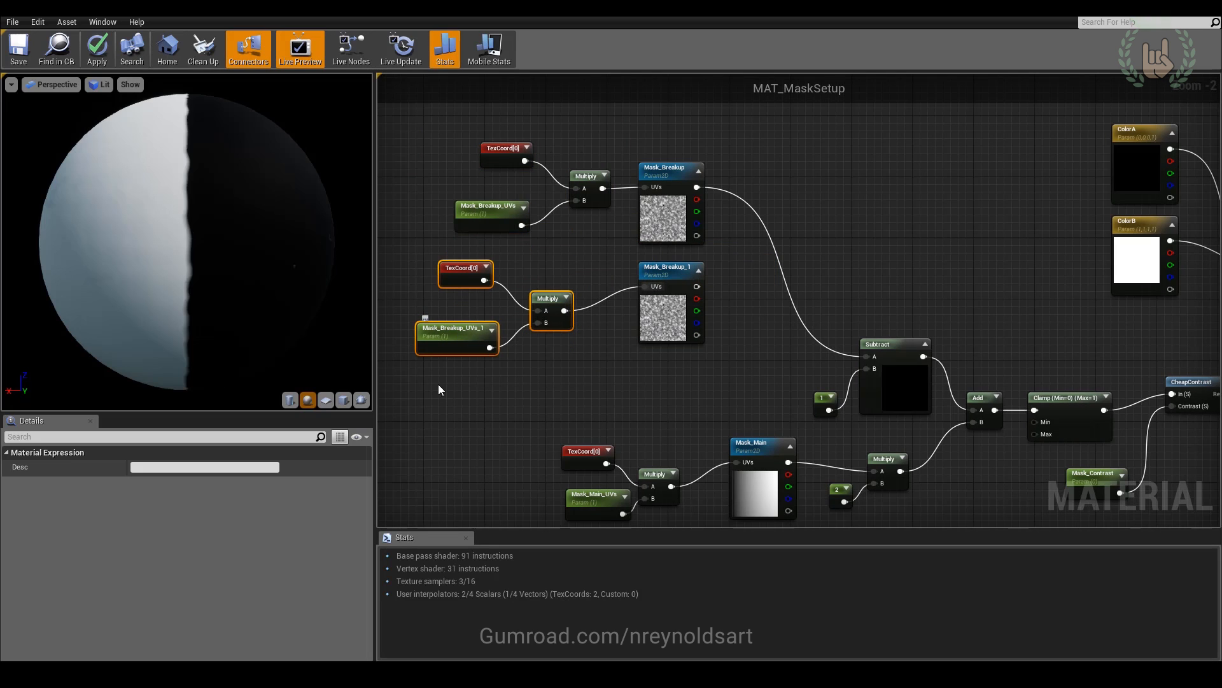
# Replace the copied Mask_Breakup_UVs parameter with a constant of 20 wired into the Multiply's B input
pyautogui.click(457, 340)
pyautogui.press('Delete')
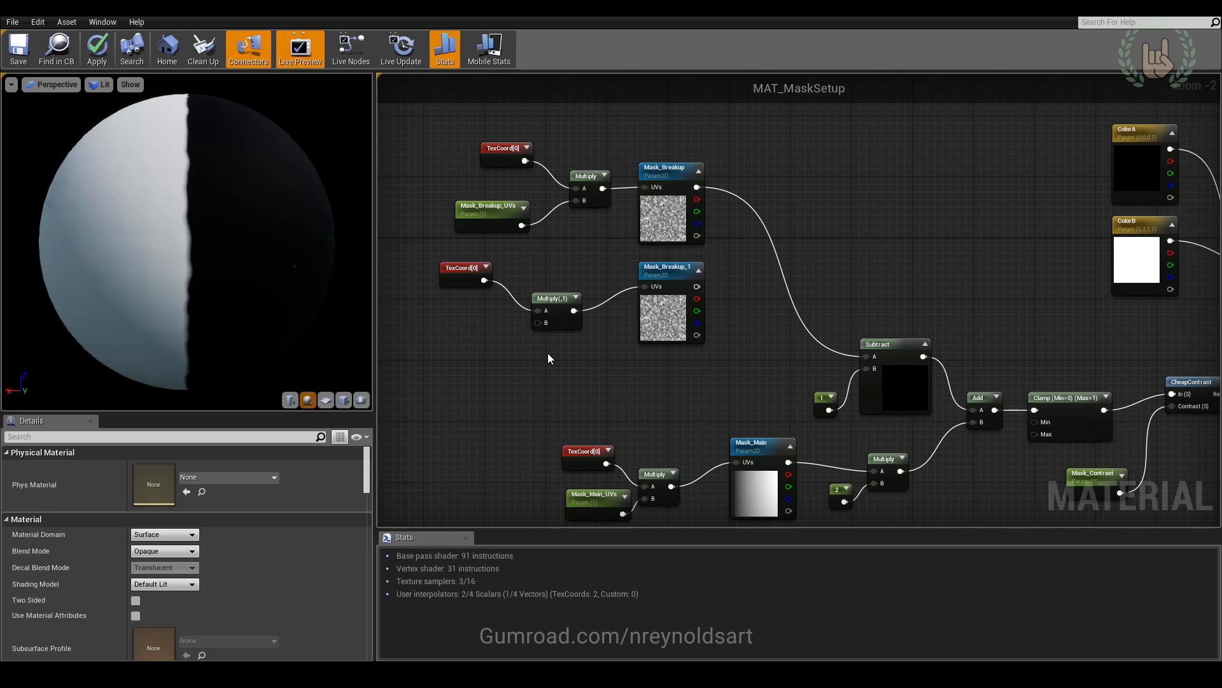
pyautogui.click(470, 338)
pyautogui.moveTo(482, 352); pyautogui.dragTo(538, 323)
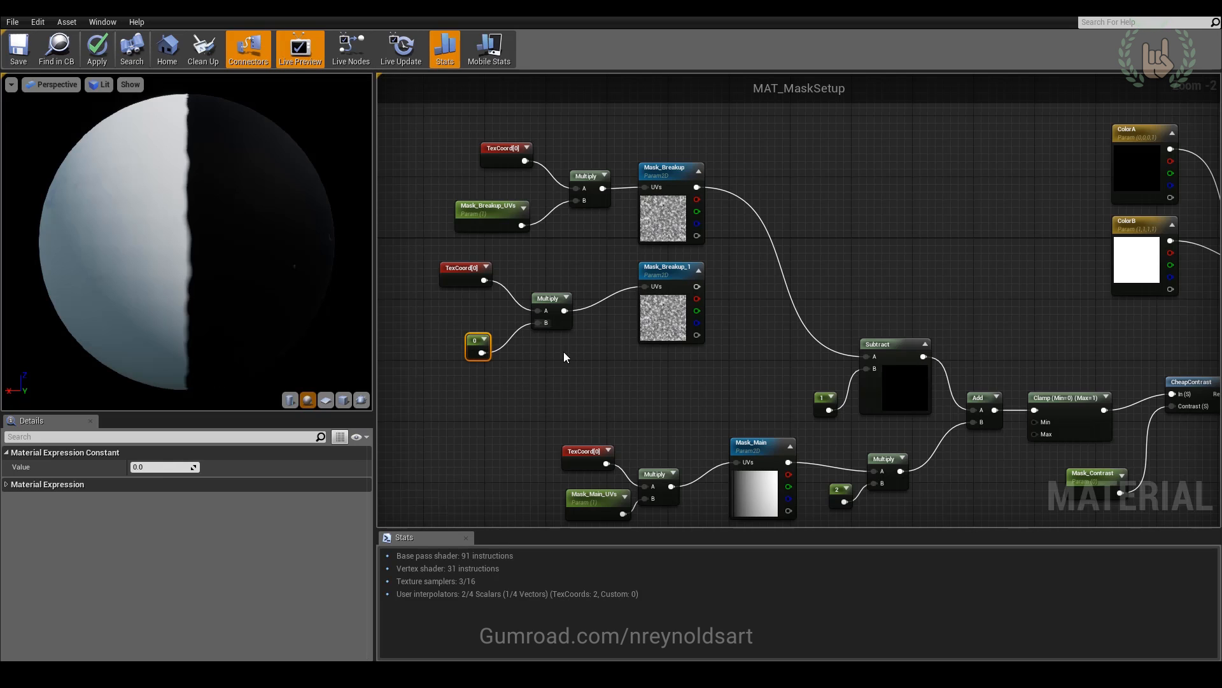
pyautogui.click(153, 467)
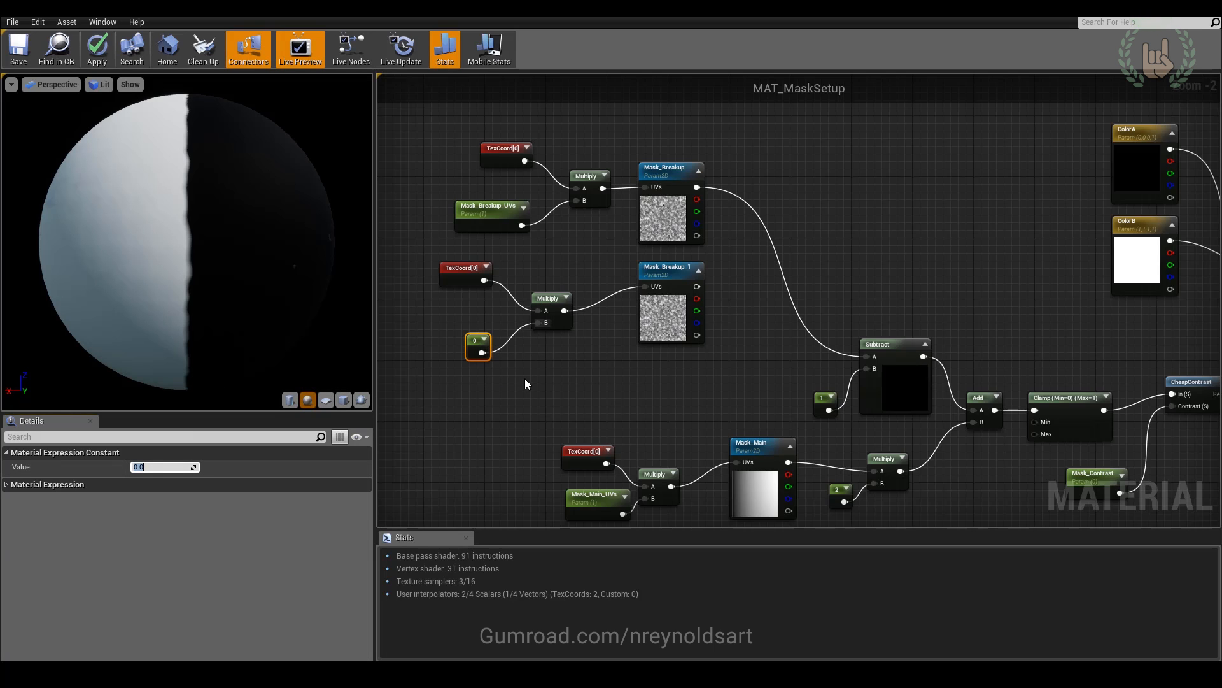
pyautogui.write('20')
pyautogui.press('Return')
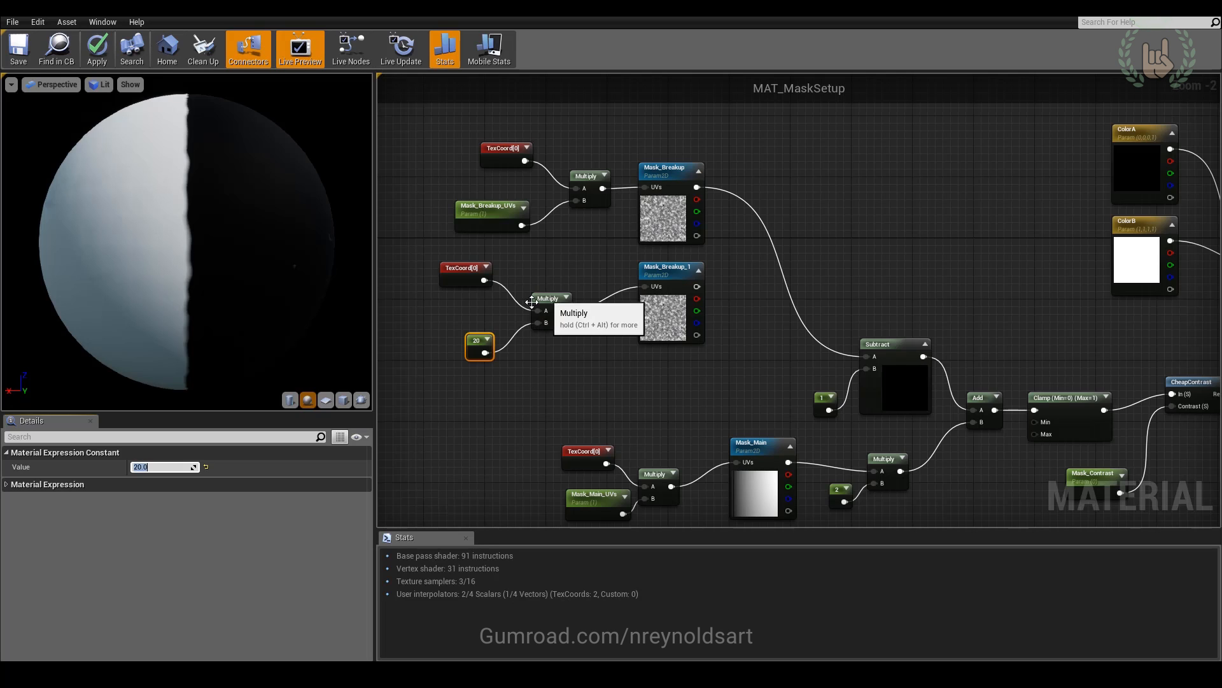
# Combine both breakup textures with a Multiply node and connect its output to Subtract's A input
pyautogui.click(741, 269)
pyautogui.moveTo(697, 287); pyautogui.dragTo(696, 188)
pyautogui.moveTo(784, 286); pyautogui.dragTo(867, 357)
pyautogui.click(669, 321)
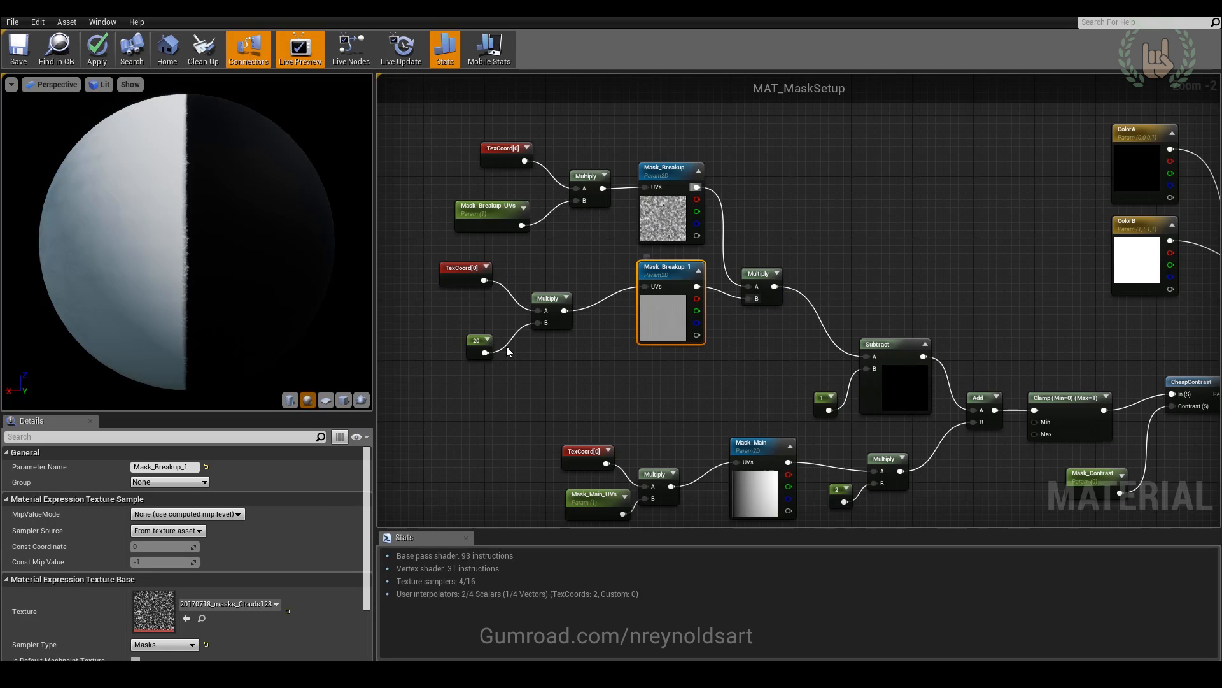
# Set the second texture's UV tiling constant to 1 and nudge the Multiply that combines the two textures
pyautogui.click(477, 347)
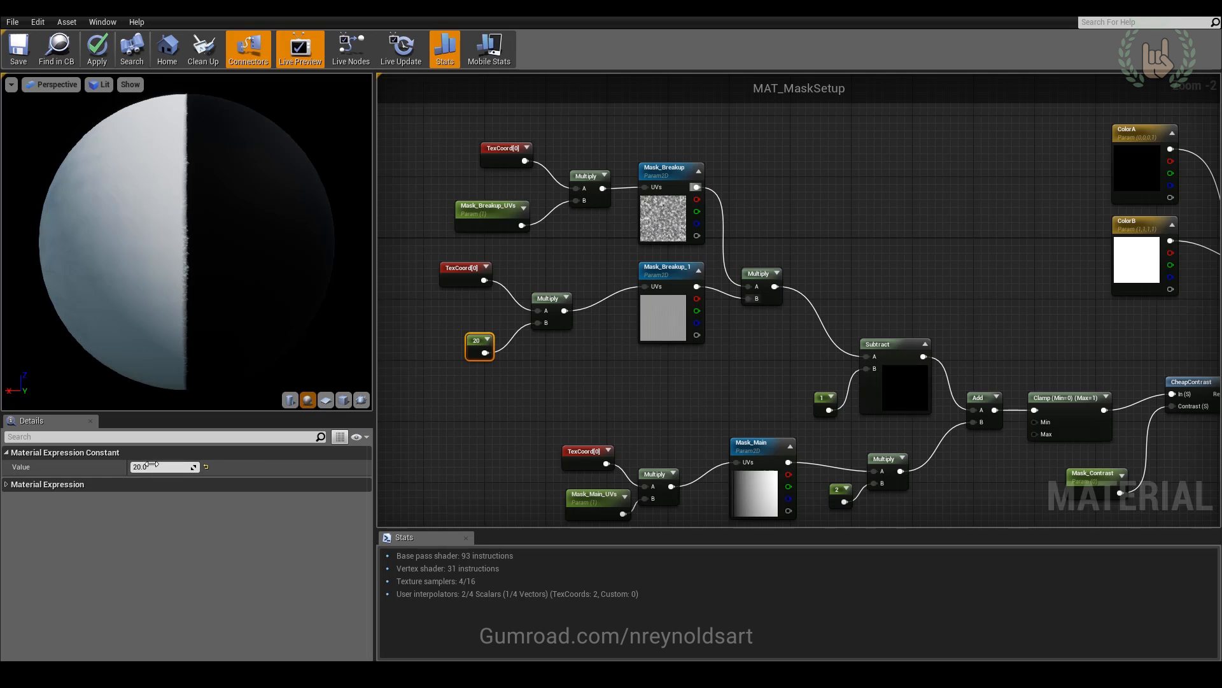
pyautogui.write('1')
pyautogui.press('Return')
pyautogui.moveTo(764, 284); pyautogui.dragTo(775, 270)
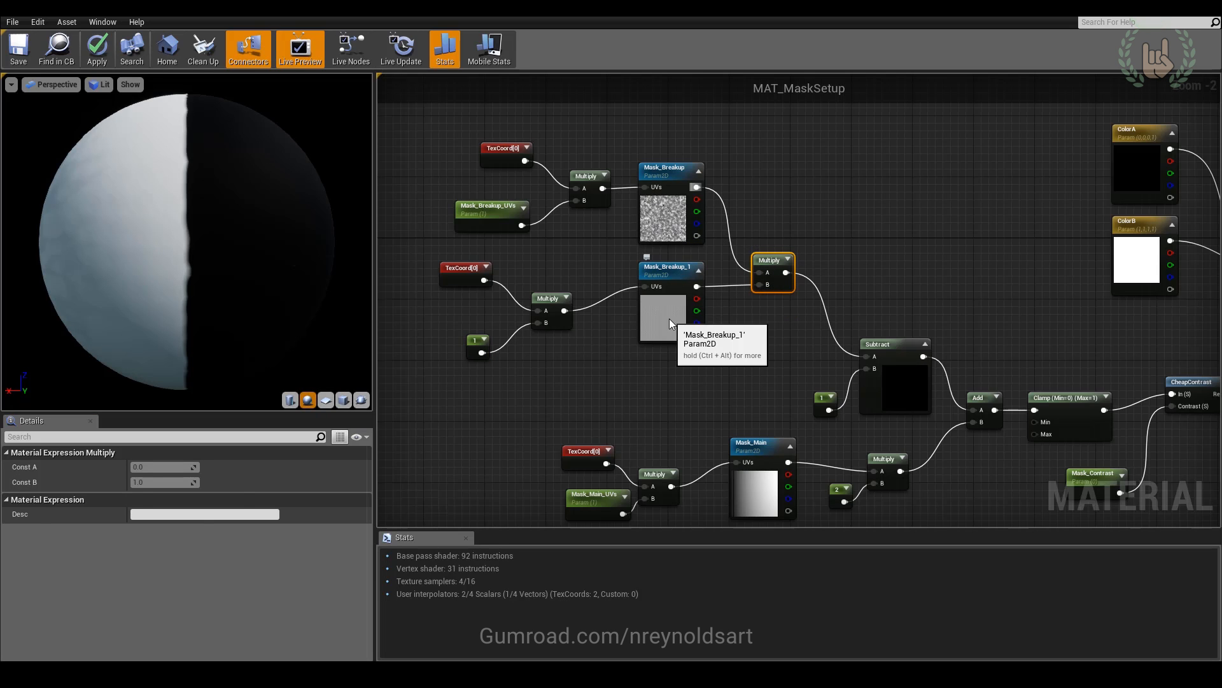
pyautogui.click(689, 313)
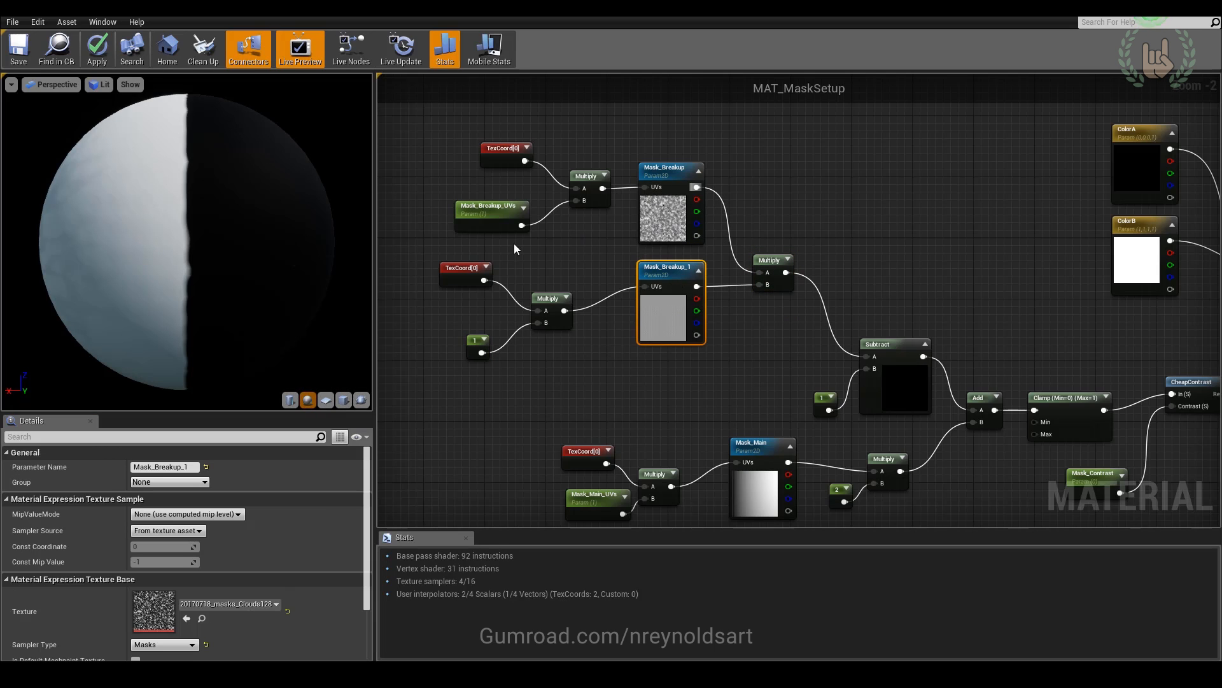
# Preview the Multiply node that combines the two breakup textures, displayed on a cube mesh
pyautogui.rightClick(765, 263)
pyautogui.click(799, 265)
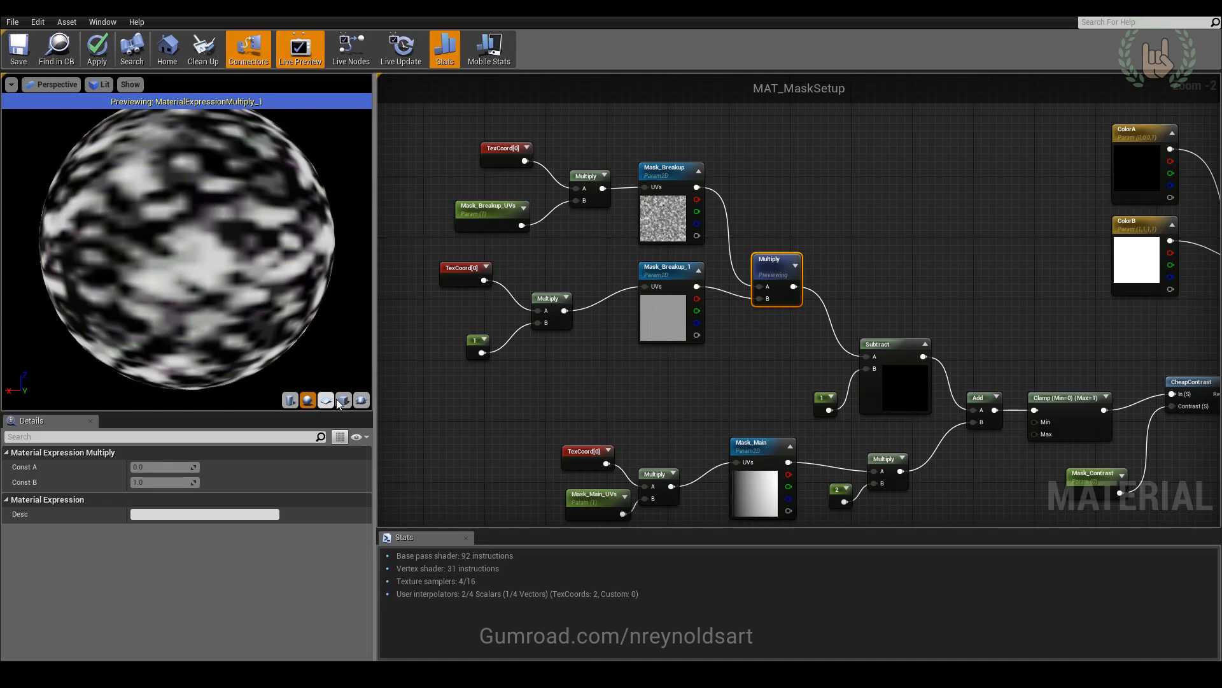
pyautogui.click(338, 402)
# Try 0.5 and 5 as the UV tiling constant of Mask_Breakup_1
pyautogui.click(673, 320)
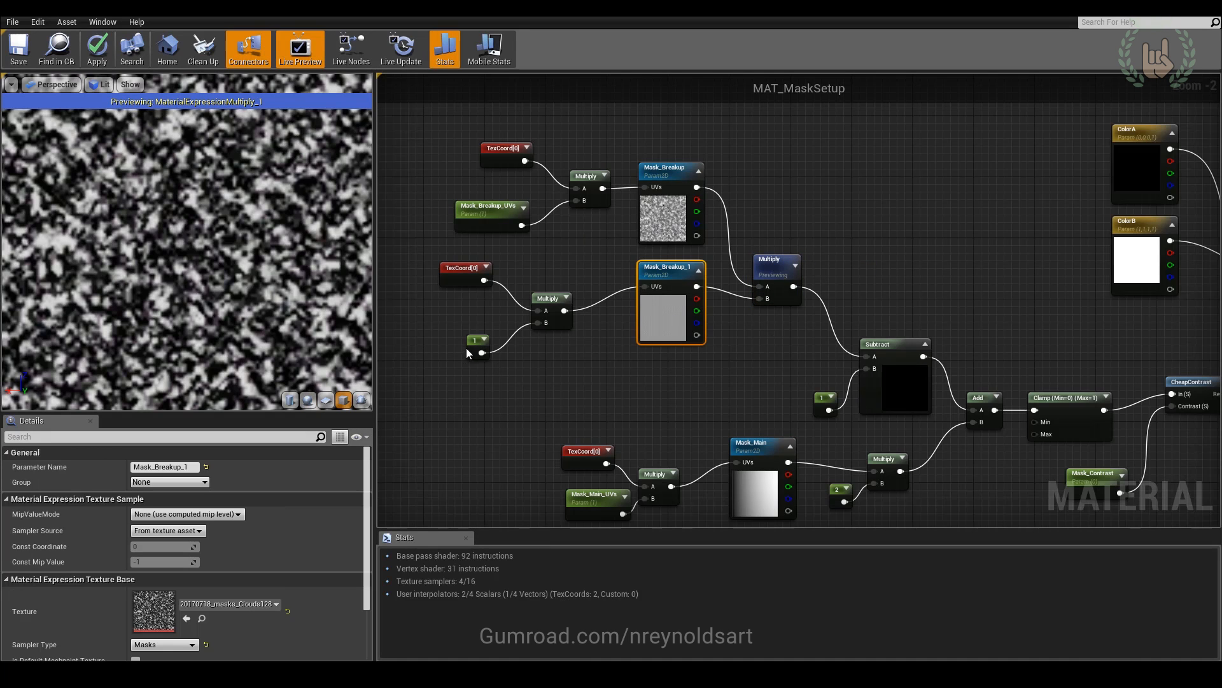
pyautogui.click(471, 351)
pyautogui.moveTo(188, 466)
pyautogui.mouseDown()
pyautogui.moveTo(172, 466)
pyautogui.moveTo(188, 467)
pyautogui.mouseUp()
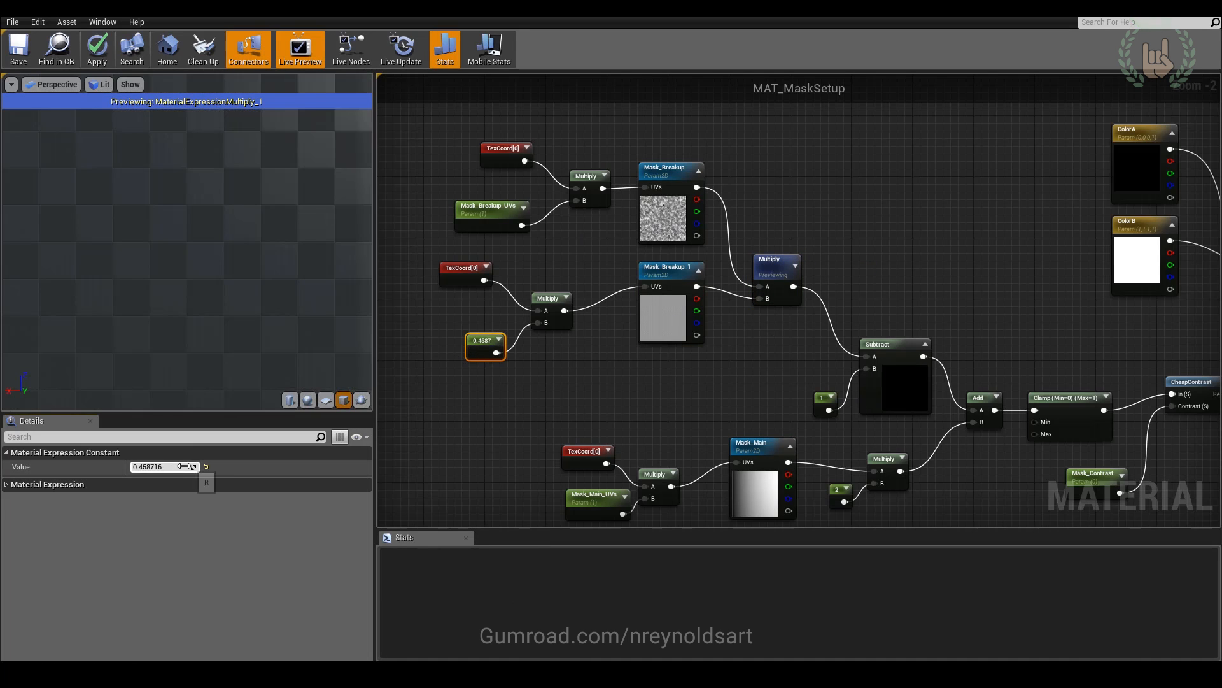
pyautogui.write('.5')
pyautogui.press('Return')
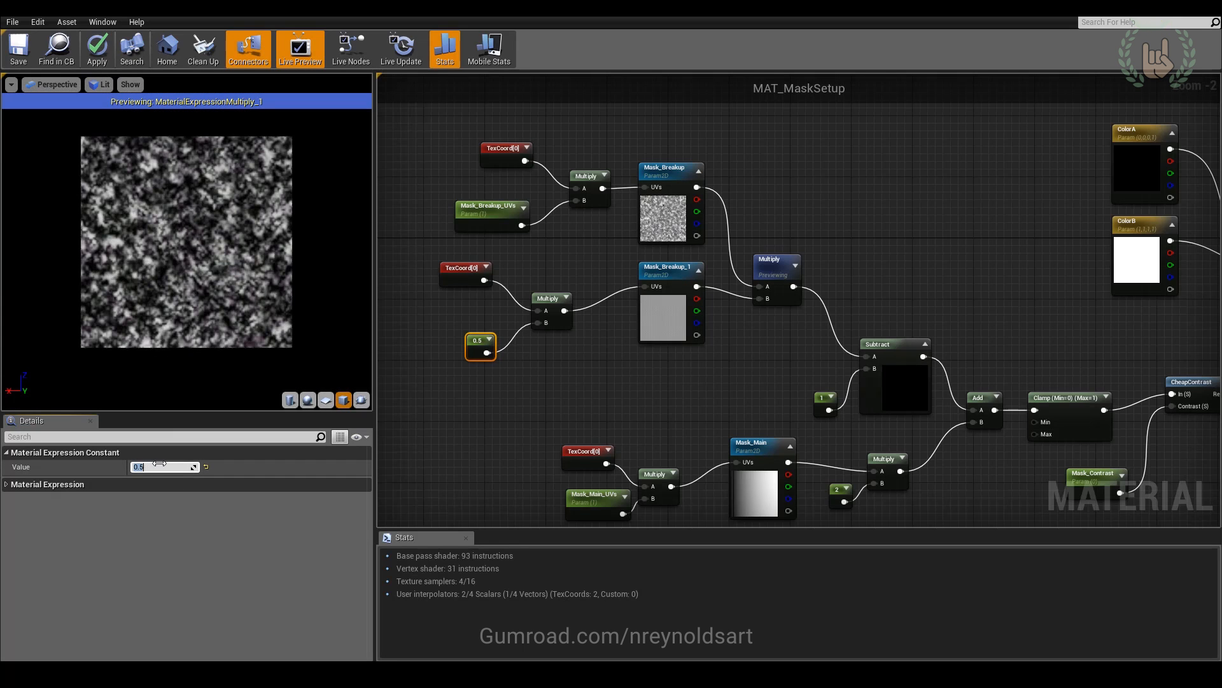
pyautogui.write('5')
pyautogui.press('Return')
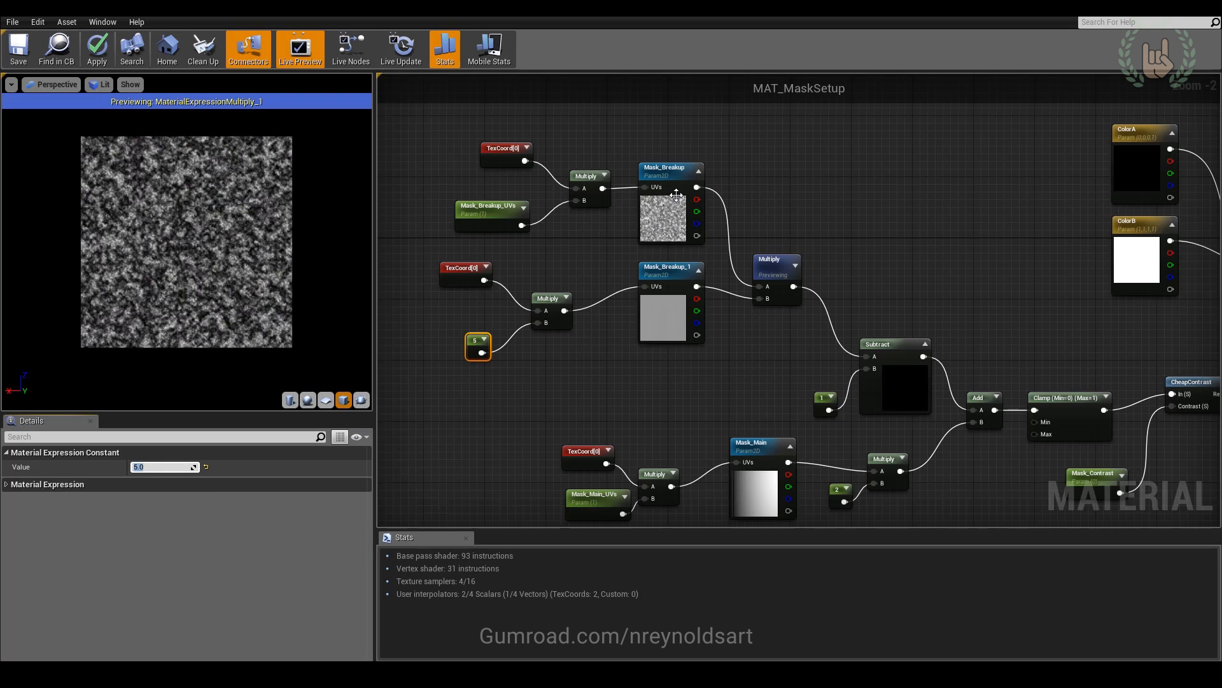
# Space out the previewed Multiply node and the Mask_Breakup_1 texture by moving them slightly apart
pyautogui.moveTo(772, 265); pyautogui.dragTo(771, 250)
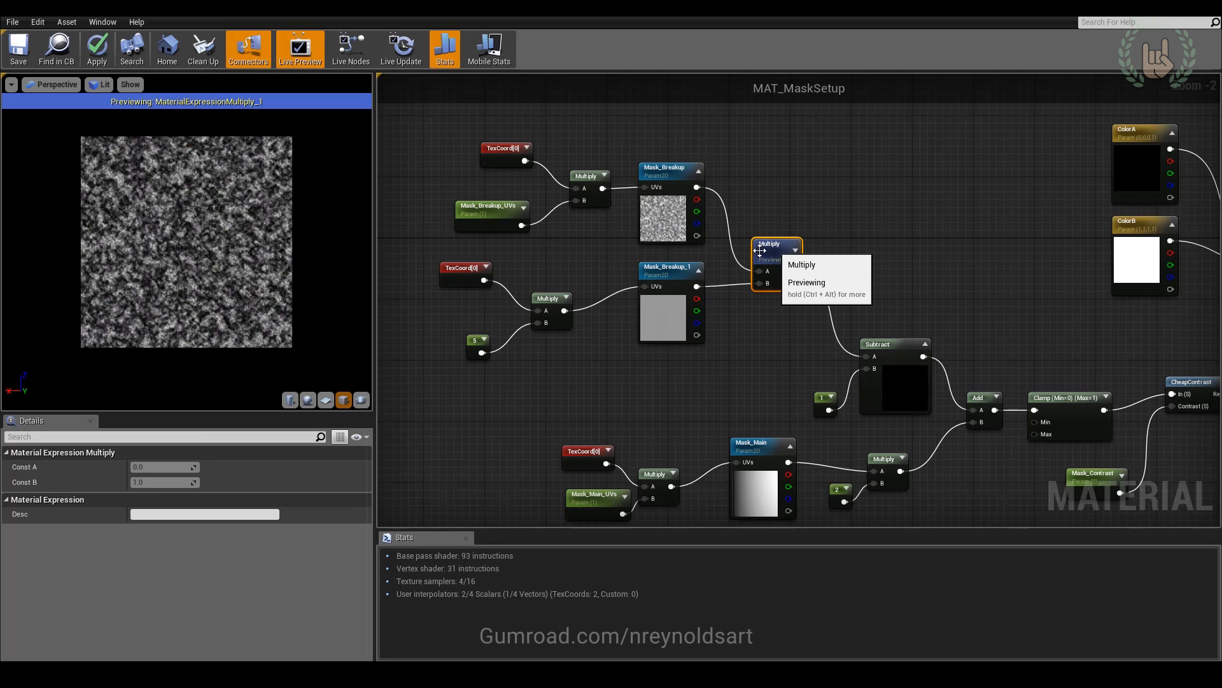
pyautogui.moveTo(665, 315); pyautogui.dragTo(665, 331)
pyautogui.click(675, 221)
# Assign the 20170718_masks_Dot128 texture from the Textures folder to Mask_Breakup_1, and maximize the material editor again
pyautogui.click(666, 328)
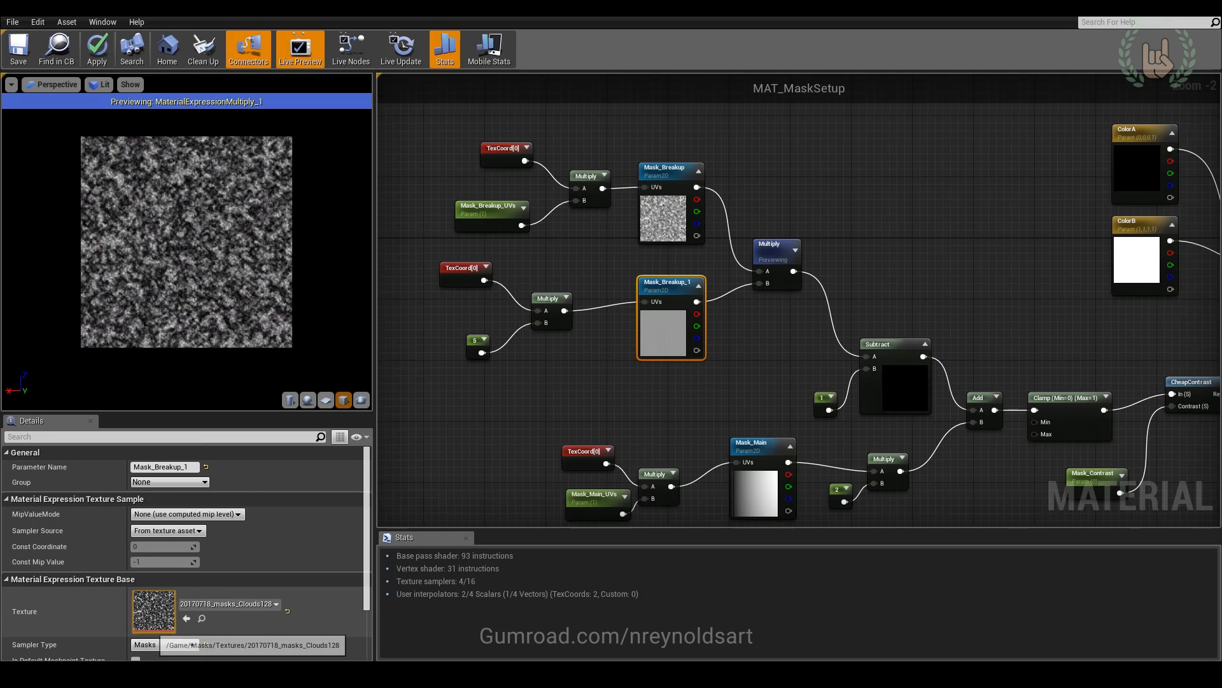
pyautogui.moveTo(419, 24); pyautogui.dragTo(810, 49)
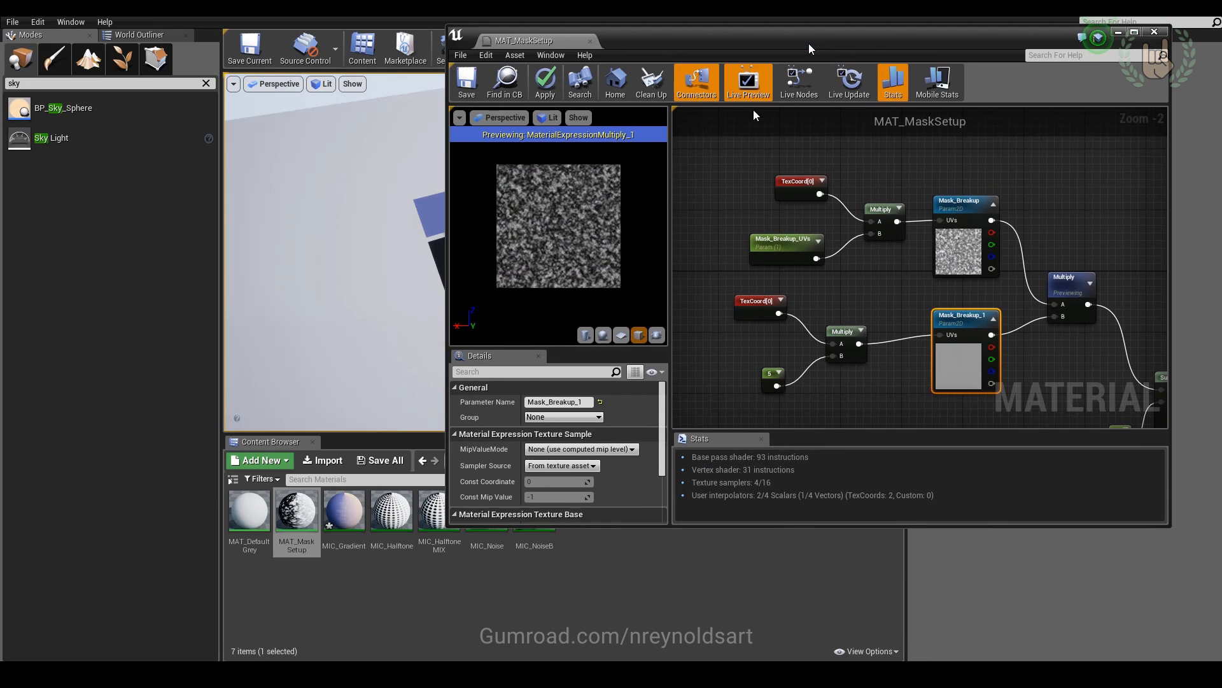
pyautogui.moveTo(678, 37); pyautogui.dragTo(768, 20)
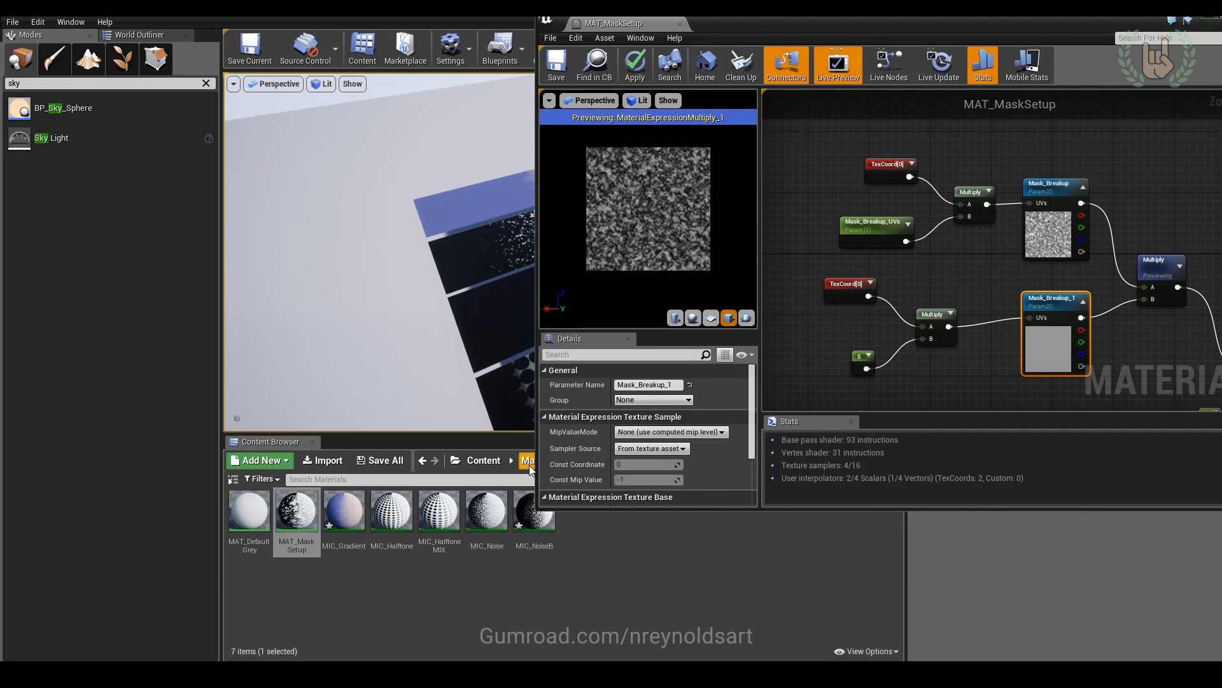
pyautogui.click(529, 468)
pyautogui.doubleClick(340, 514)
pyautogui.moveTo(295, 517); pyautogui.dragTo(1070, 350)
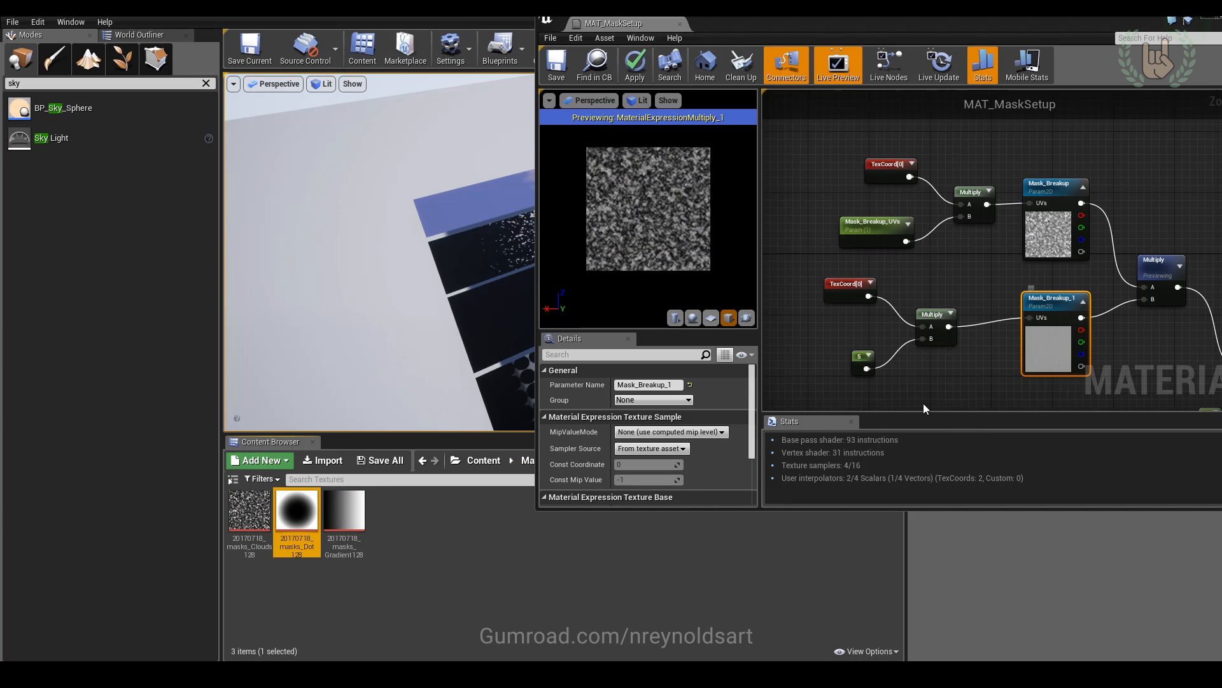
pyautogui.scroll(-3, 741, 405)
pyautogui.moveTo(297, 512); pyautogui.dragTo(617, 458)
pyautogui.doubleClick(693, 29)
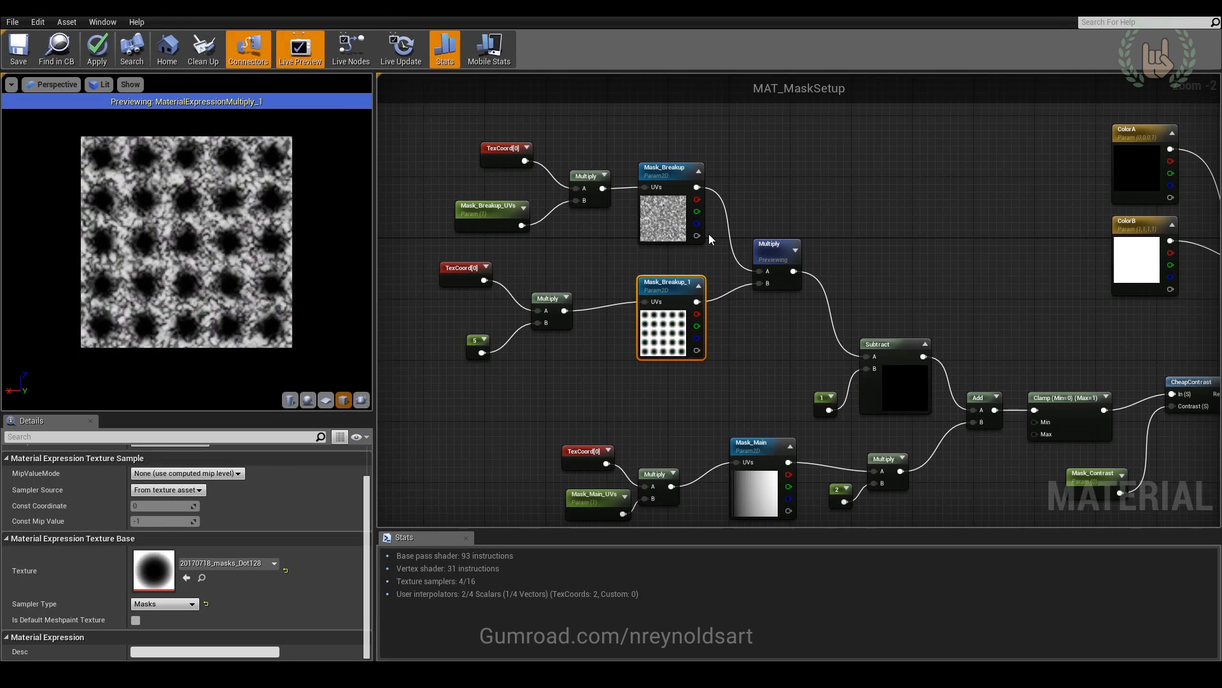
# Move both breakup textures closer to their UV nodes and set Mask_Breakup_1's tiling constant to about 7.723
pyautogui.moveTo(759, 400); pyautogui.dragTo(731, 399, button='right')
pyautogui.moveTo(647, 223)
pyautogui.mouseDown()
pyautogui.moveTo(655, 208)
pyautogui.moveTo(639, 228)
pyautogui.moveTo(644, 214)
pyautogui.mouseUp()
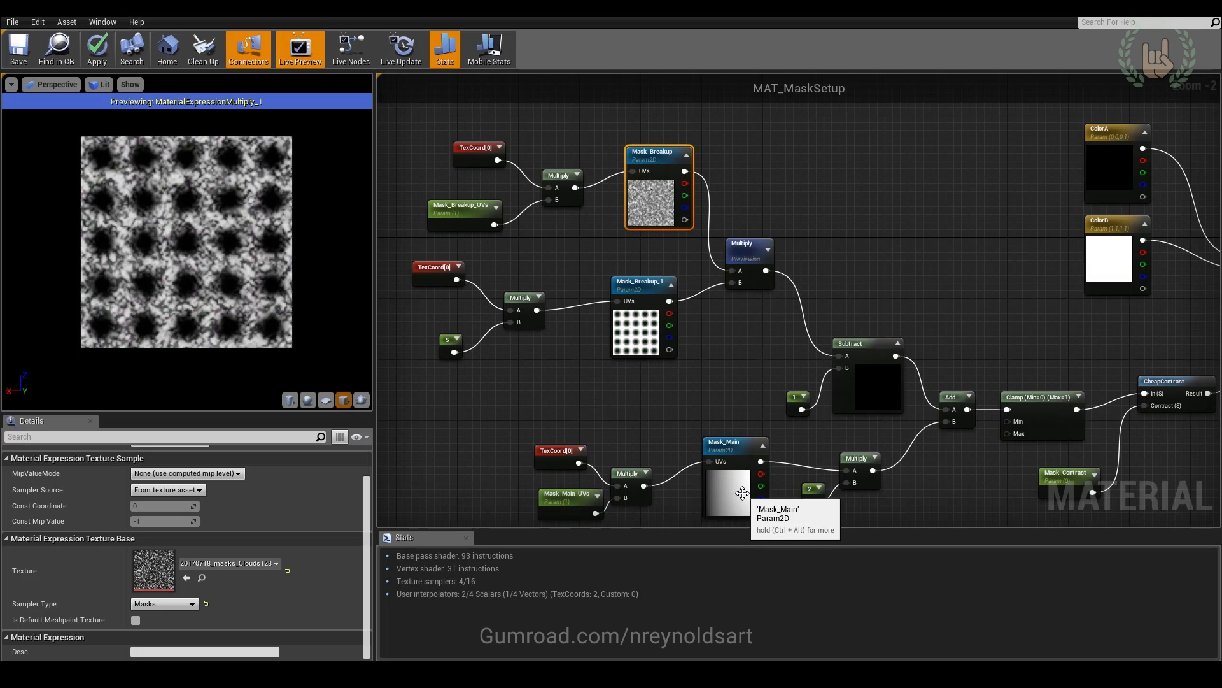
pyautogui.moveTo(637, 334); pyautogui.dragTo(628, 335)
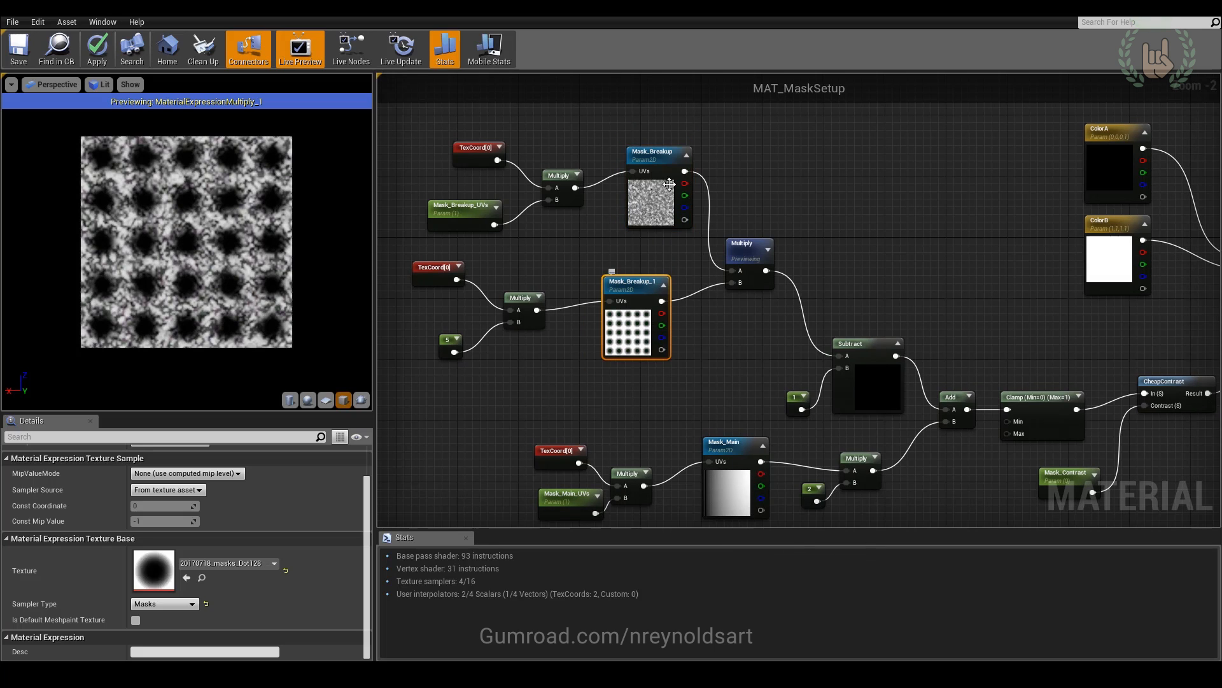
pyautogui.moveTo(669, 193); pyautogui.dragTo(631, 201)
pyautogui.moveTo(444, 343)
pyautogui.mouseDown()
pyautogui.moveTo(444, 316)
pyautogui.moveTo(454, 343)
pyautogui.mouseUp()
pyautogui.moveTo(194, 467); pyautogui.dragTo(193, 467)
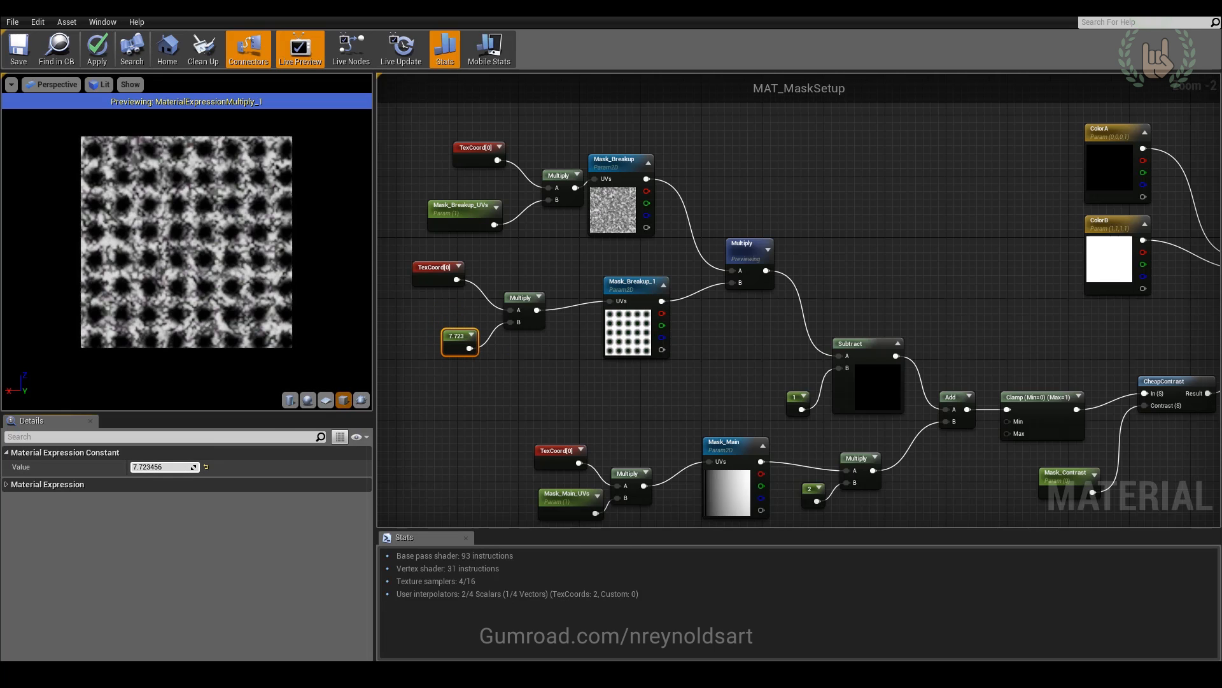
# Combine both breakup textures with an Add node wired into Subtract's A input, and preview that Add node
pyautogui.moveTo(734, 270); pyautogui.dragTo(684, 291, button='right')
pyautogui.click(706, 255)
pyautogui.click(701, 266)
pyautogui.press('a')
pyautogui.click(687, 174)
pyautogui.moveTo(694, 193); pyautogui.dragTo(597, 200)
pyautogui.moveTo(612, 321); pyautogui.dragTo(790, 376)
pyautogui.rightClick(704, 186)
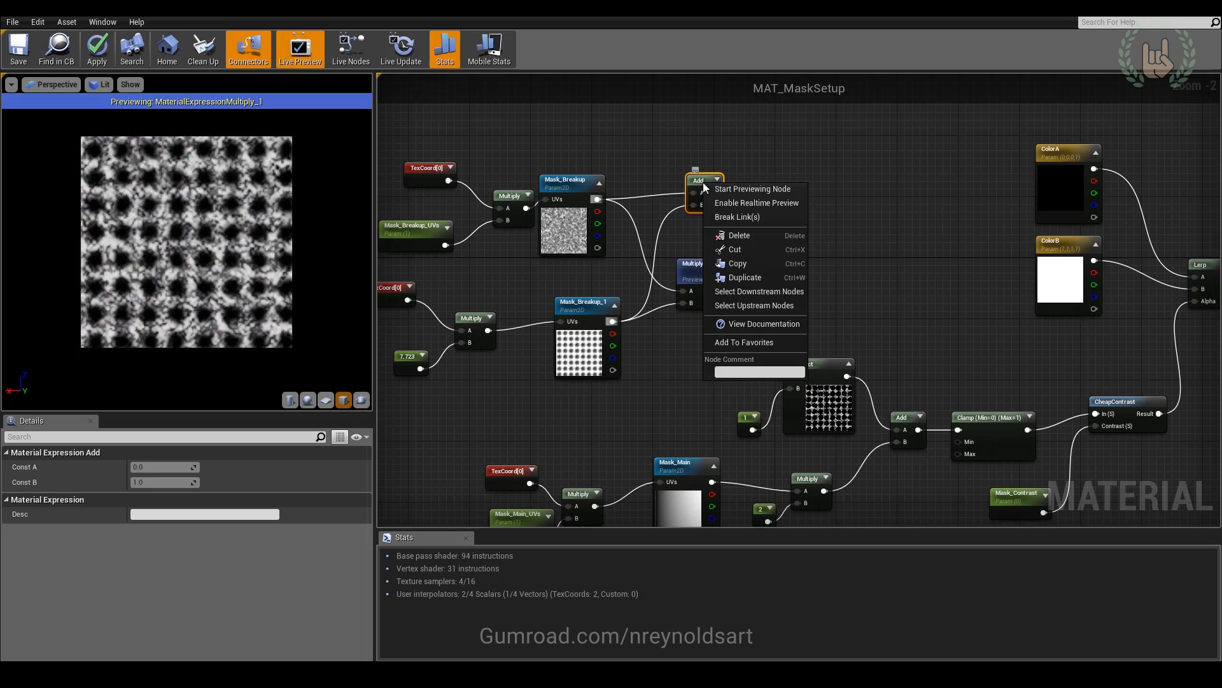
pyautogui.click(750, 189)
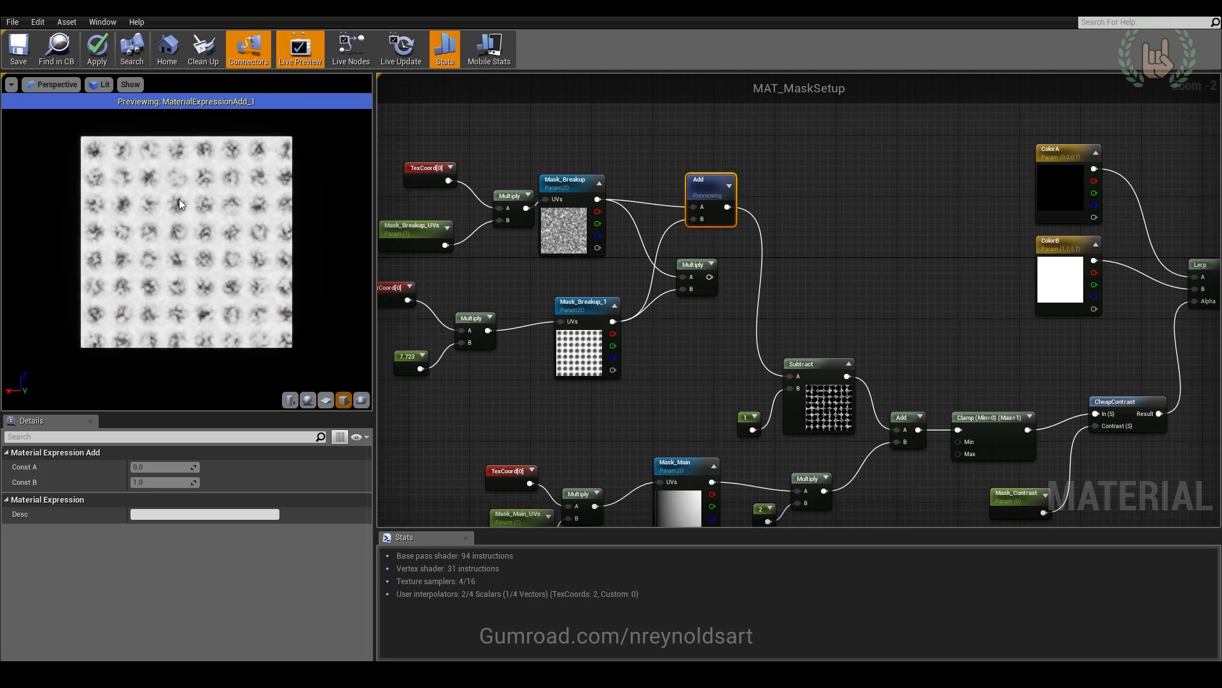
# Insert a 1-x node between Mask_Breakup_1 and the Add node's B input, and align it with the texture
pyautogui.moveTo(573, 361); pyautogui.dragTo(541, 377)
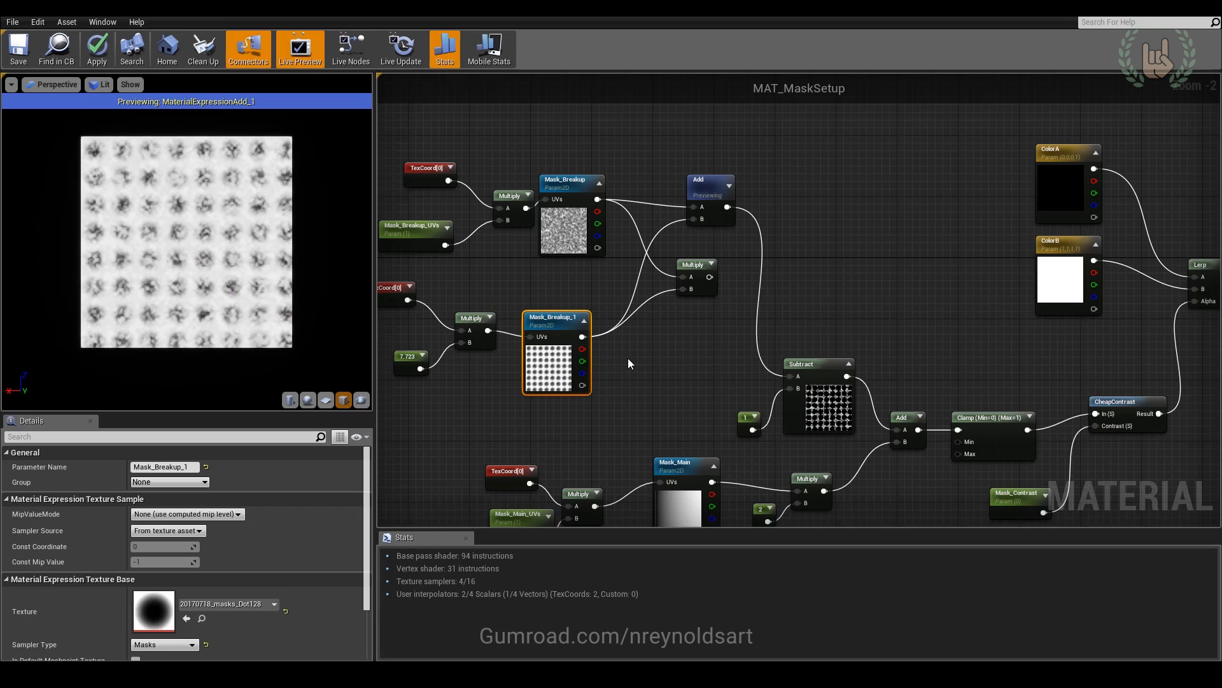
pyautogui.rightClick(627, 358)
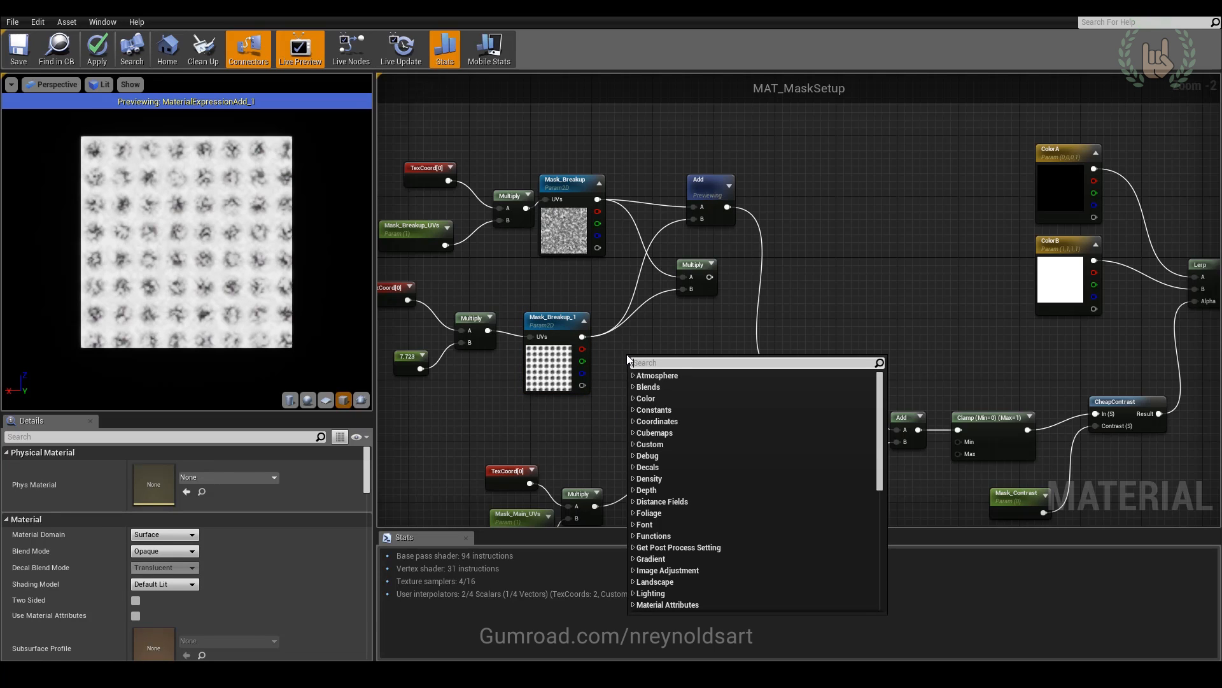
pyautogui.write('1-')
pyautogui.press('Return')
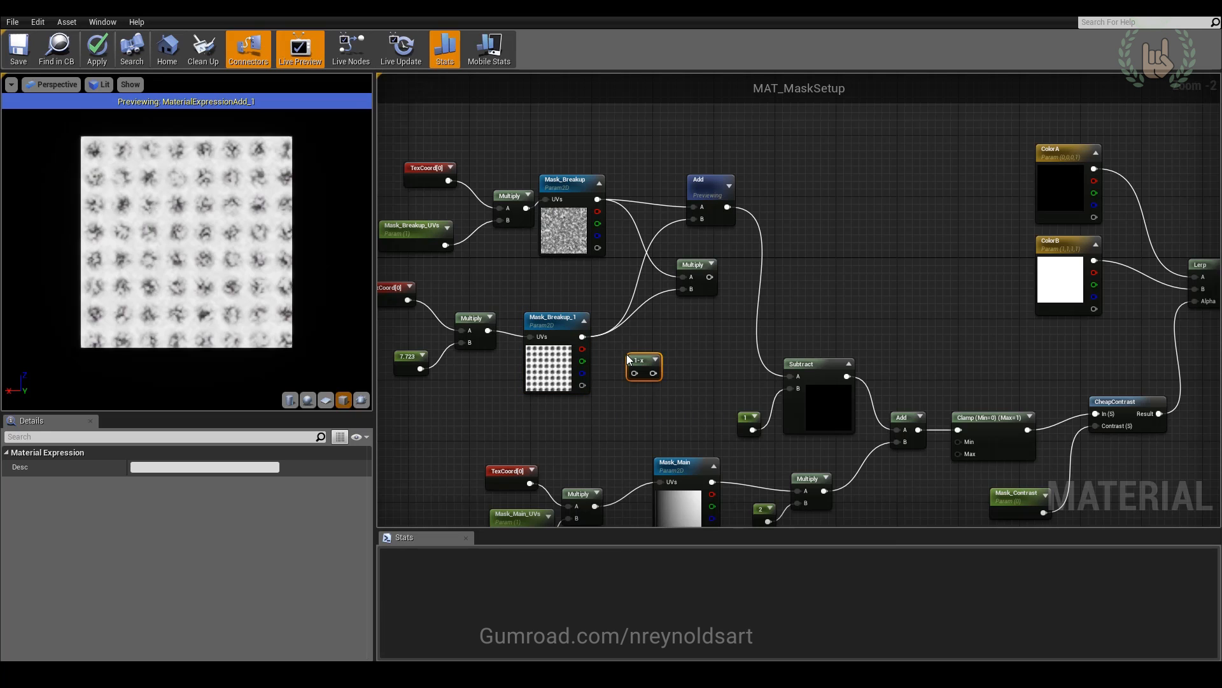
pyautogui.moveTo(581, 336); pyautogui.dragTo(695, 219)
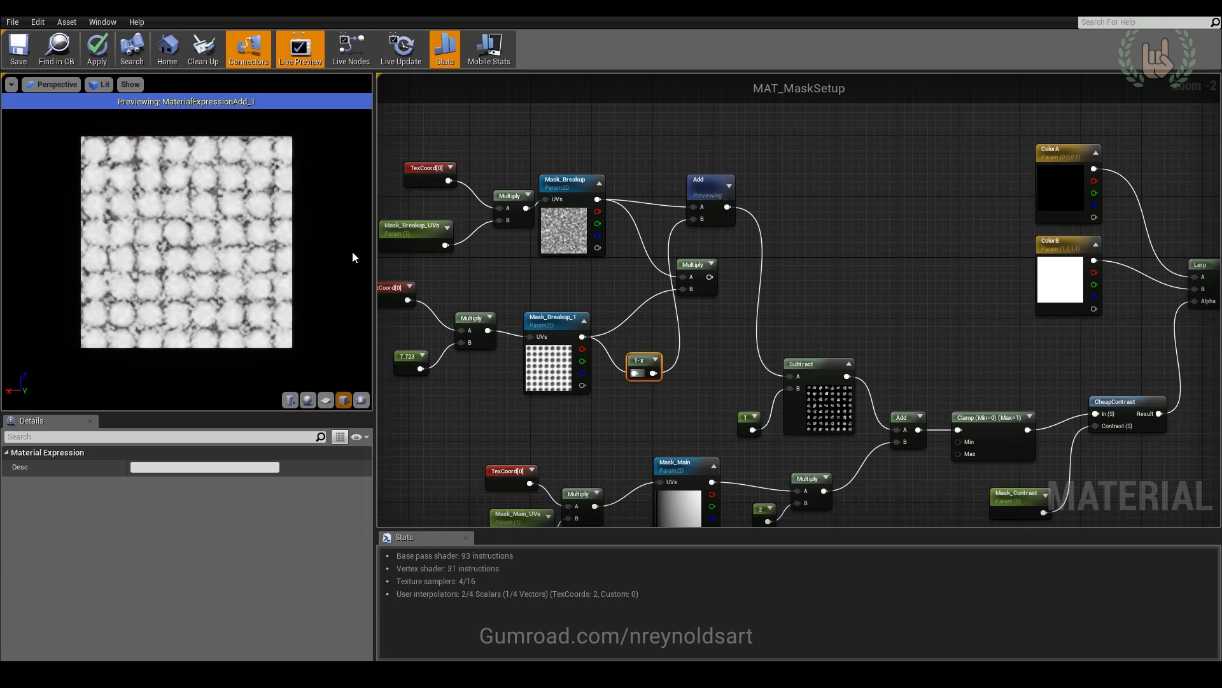
pyautogui.moveTo(558, 367); pyautogui.dragTo(558, 375)
pyautogui.moveTo(643, 359); pyautogui.dragTo(646, 340)
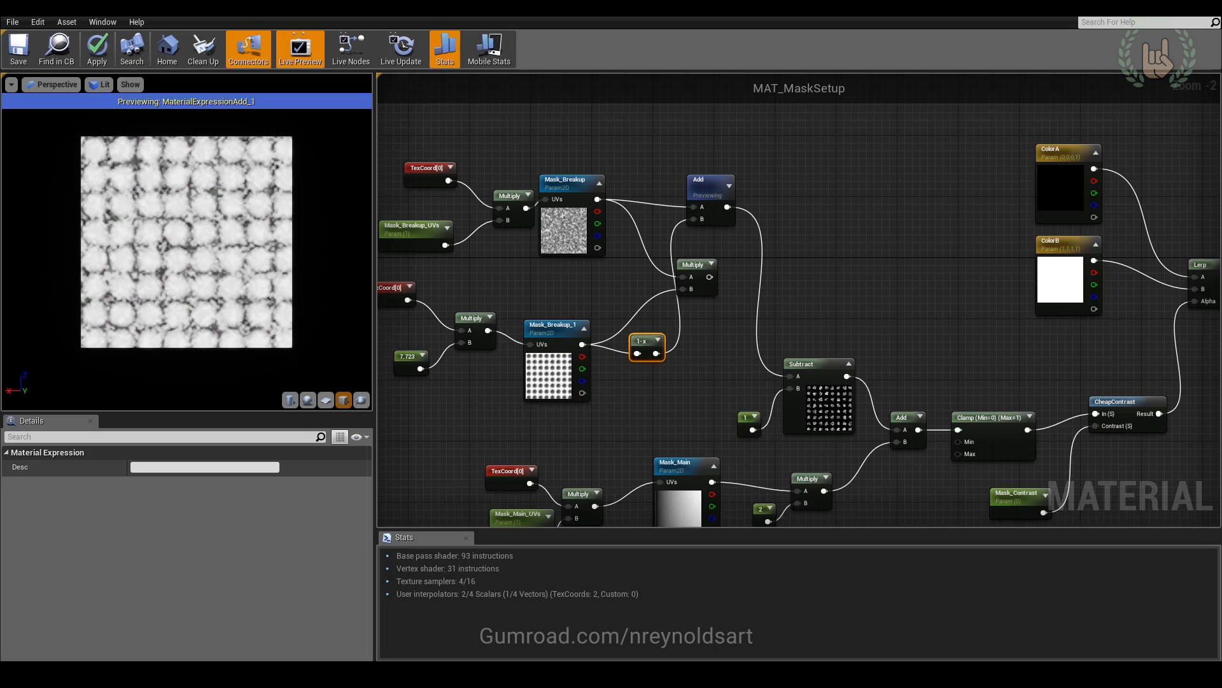
# Wire the Multiply node that combines both breakup textures into Subtract's A input, and preview that Multiply node
pyautogui.moveTo(482, 493); pyautogui.dragTo(488, 401, button='right')
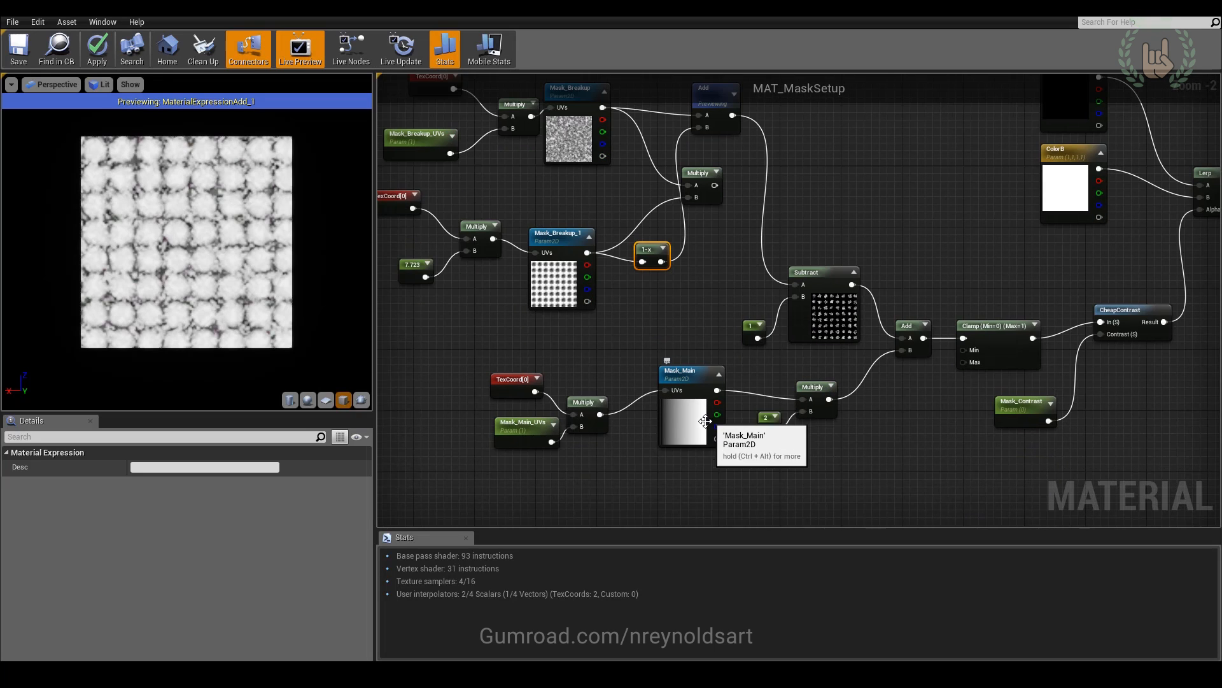
pyautogui.moveTo(566, 149); pyautogui.dragTo(581, 205, button='right')
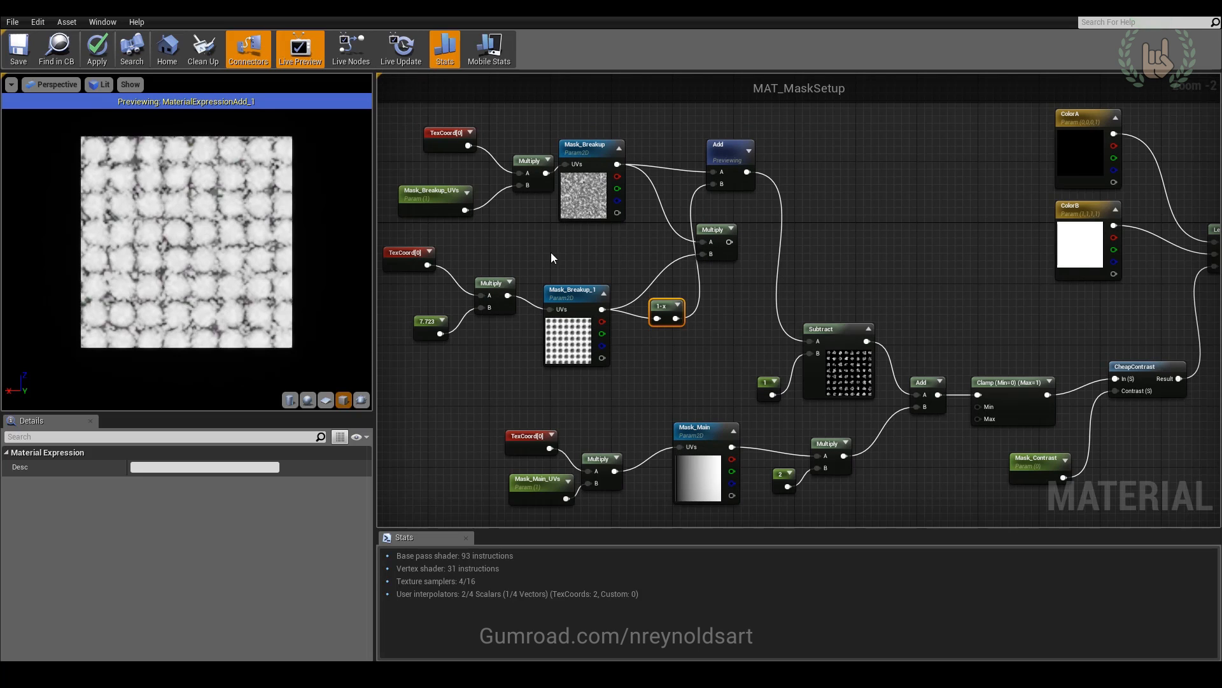
pyautogui.moveTo(729, 241); pyautogui.dragTo(714, 283, button='right')
pyautogui.moveTo(715, 283); pyautogui.dragTo(795, 383)
pyautogui.rightClick(700, 273)
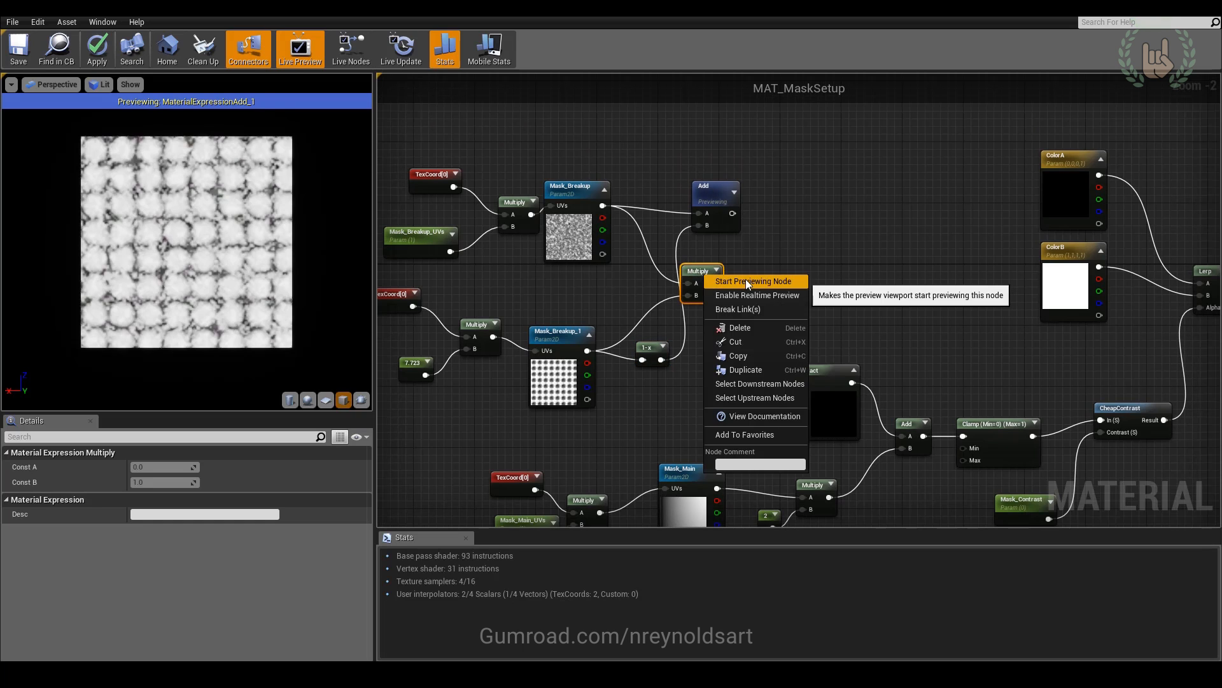
pyautogui.click(747, 279)
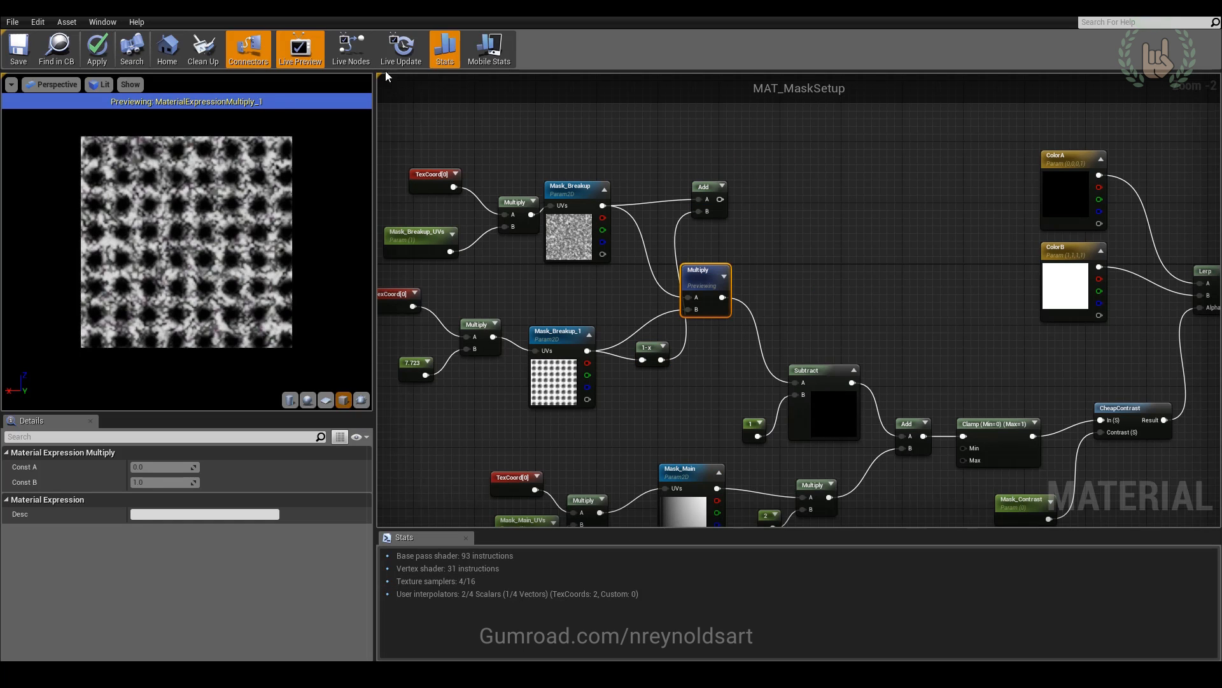
# Close the MAT_MaskSetup material without applying its changes, and return to the level view of the mask planes
pyautogui.click(125, 11)
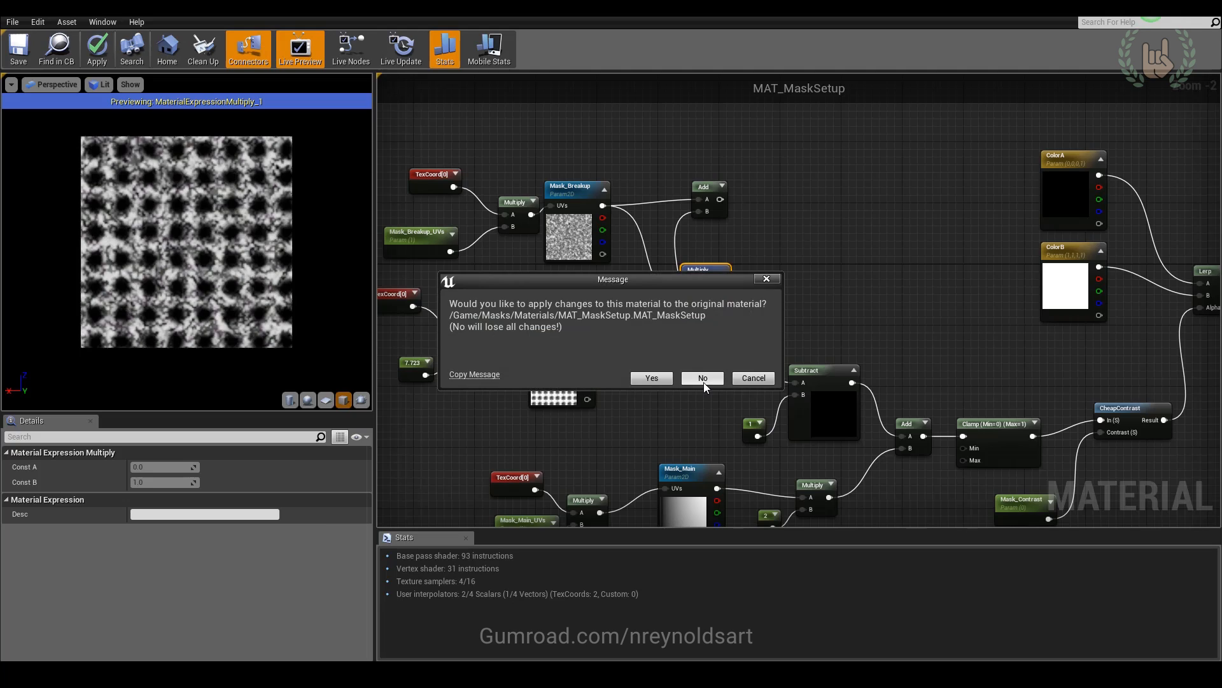
pyautogui.click(704, 380)
pyautogui.moveTo(602, 251); pyautogui.dragTo(735, 249, button='right')
# Examine the 20170718_masks_Clouds128 and 20170718_masks_Gradient128 textures in the Textures folder
pyautogui.click(249, 512)
pyautogui.moveTo(655, 231)
pyautogui.mouseDown(button='right')
pyautogui.moveTo(640, 242)
pyautogui.moveTo(700, 255)
pyautogui.moveTo(784, 233)
pyautogui.moveTo(654, 229)
pyautogui.mouseUp(button='right')
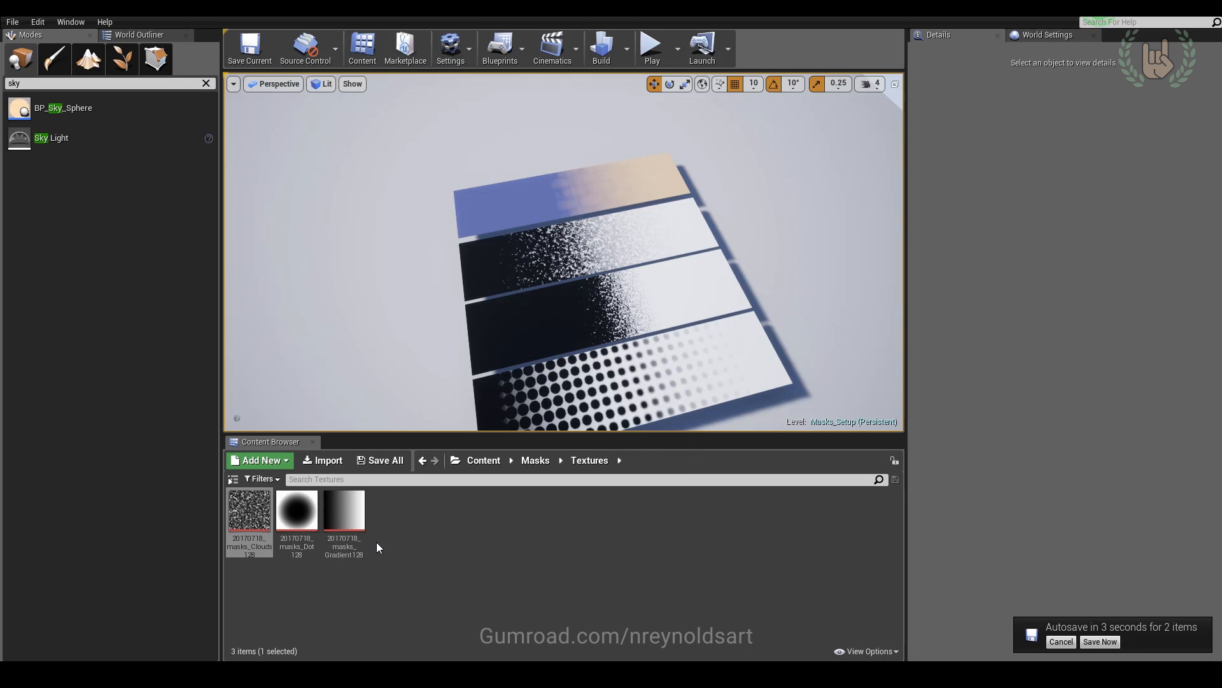
pyautogui.moveTo(344, 513); pyautogui.dragTo(405, 524)
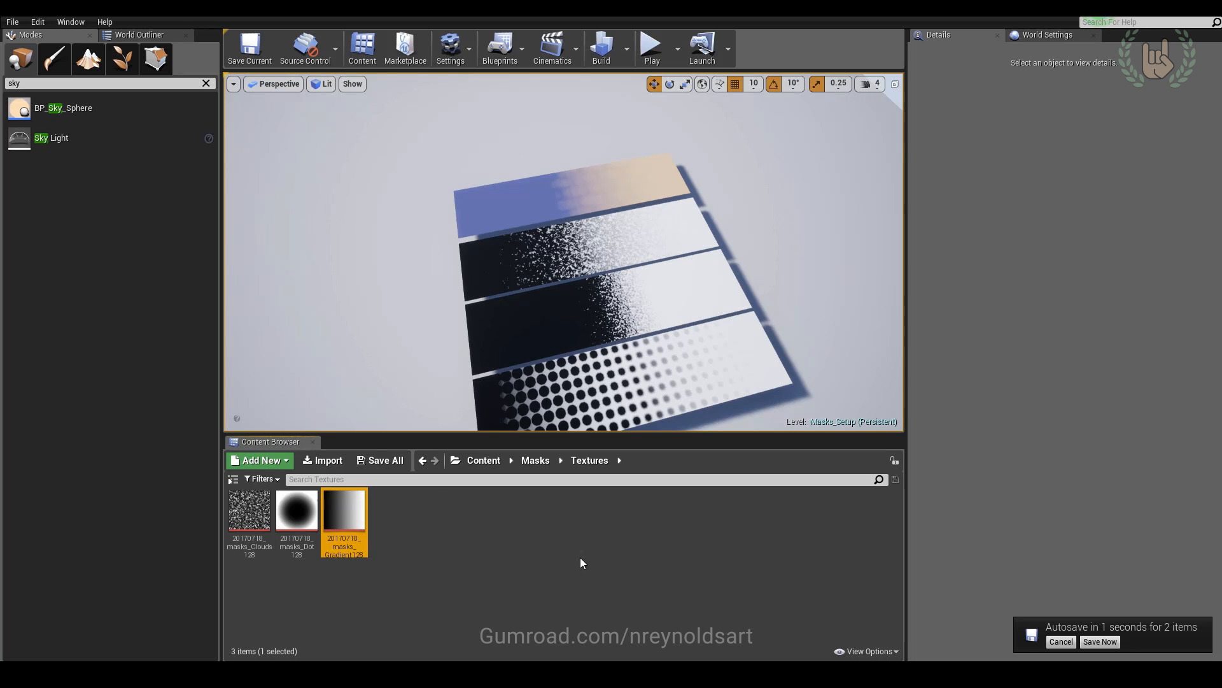
pyautogui.click(258, 522)
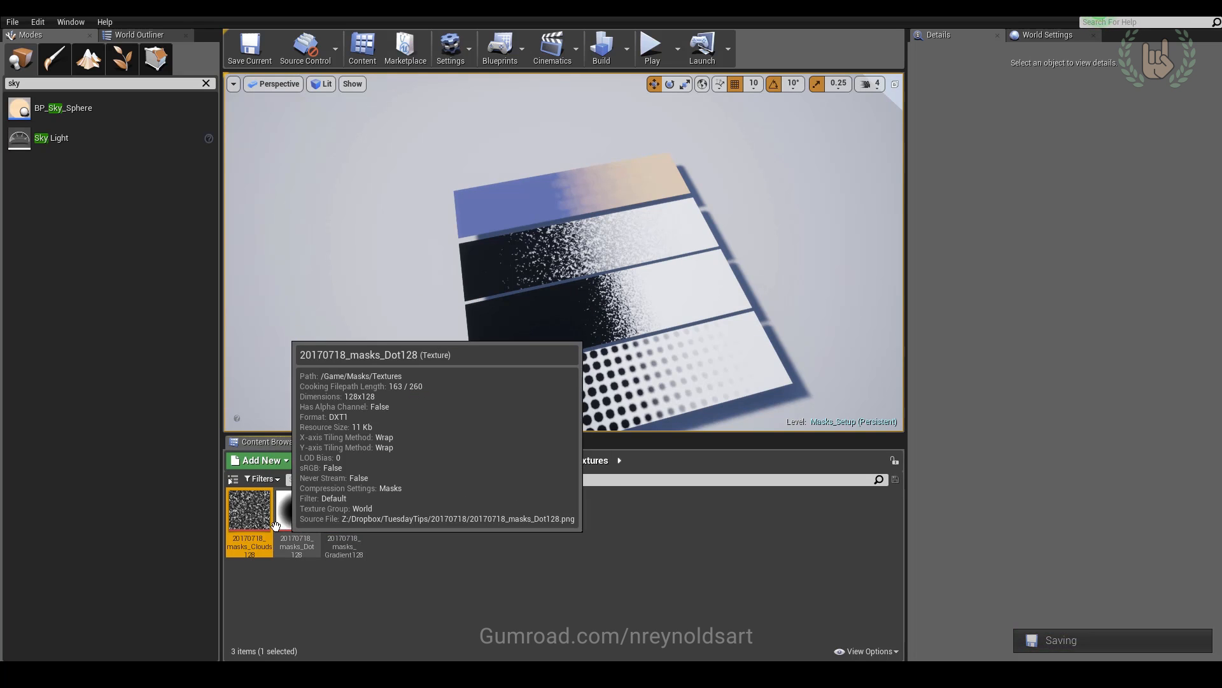